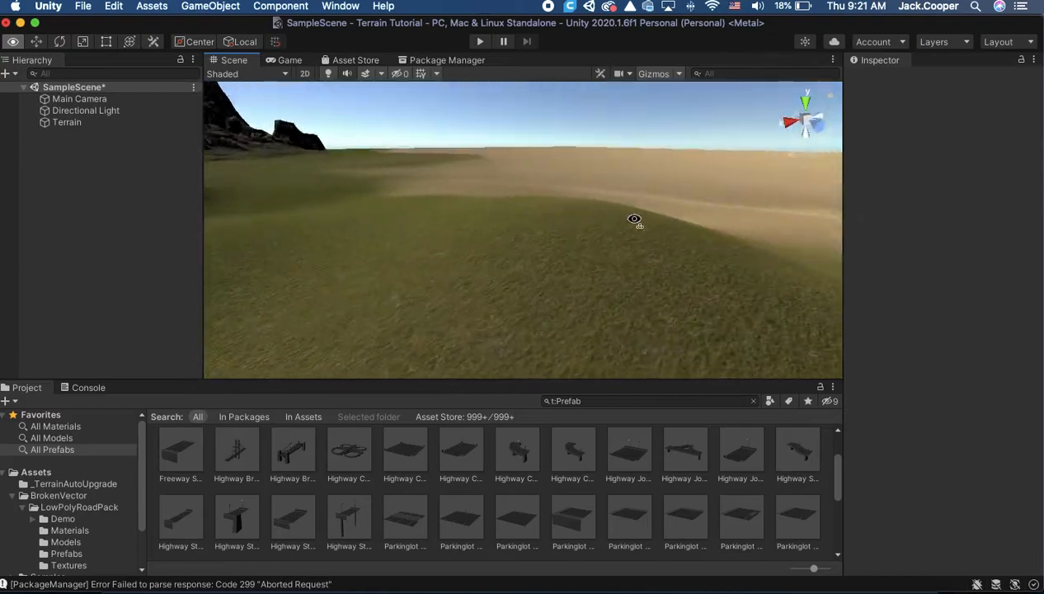
Examine the terrain from several angles and distances, covering the flat sandy area, the grass borders and the rocky mountains.
scroll(555, 177, "down", 10)
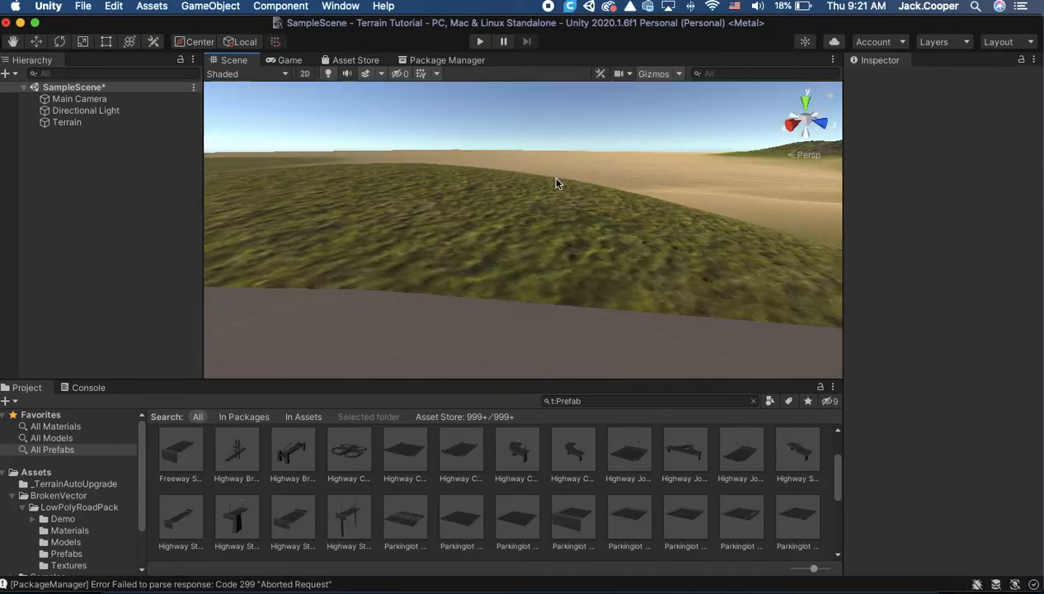
right_click_drag(474, 190, 521, 196)
scroll(495, 248, "down", 6)
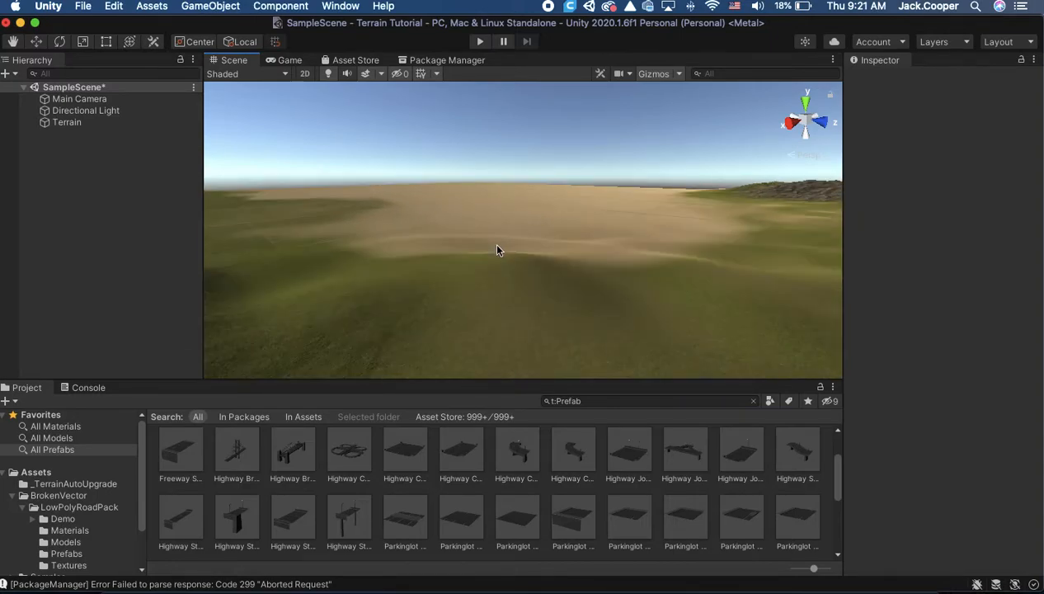
right_click_drag(554, 240, 529, 249)
scroll(531, 205, "up", 10)
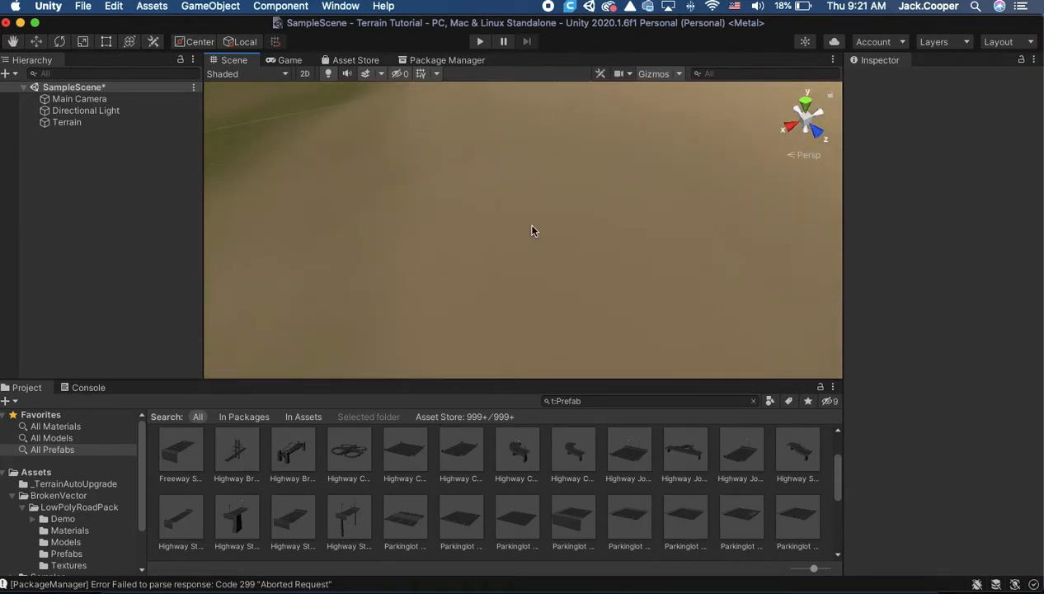
scroll(531, 227, "up", 3)
scroll(532, 226, "down", 8)
scroll(542, 230, "down", 10)
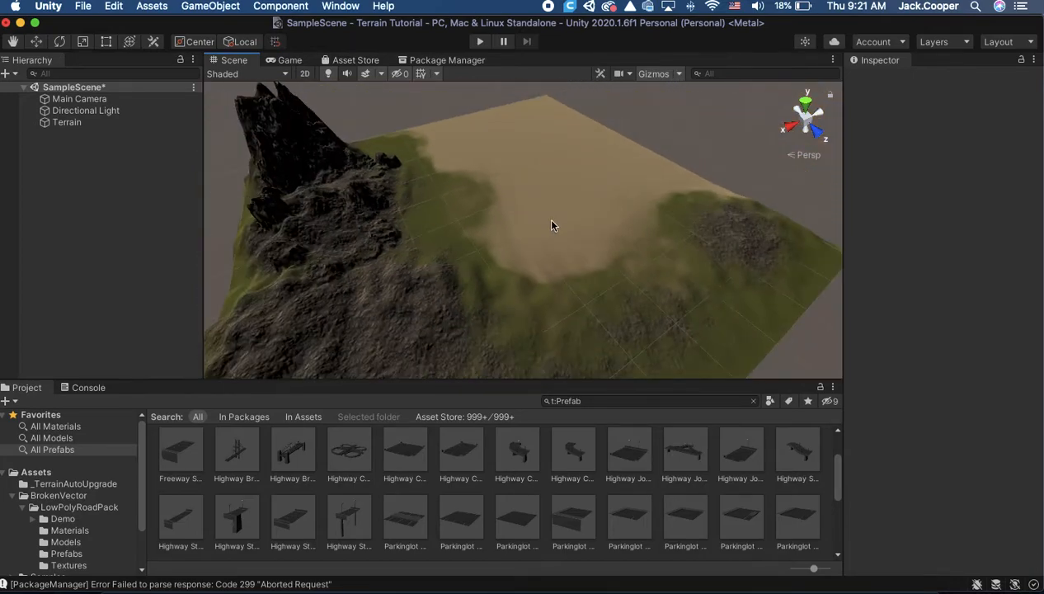
scroll(549, 225, "up", 10)
right_click_drag(554, 225, 564, 255)
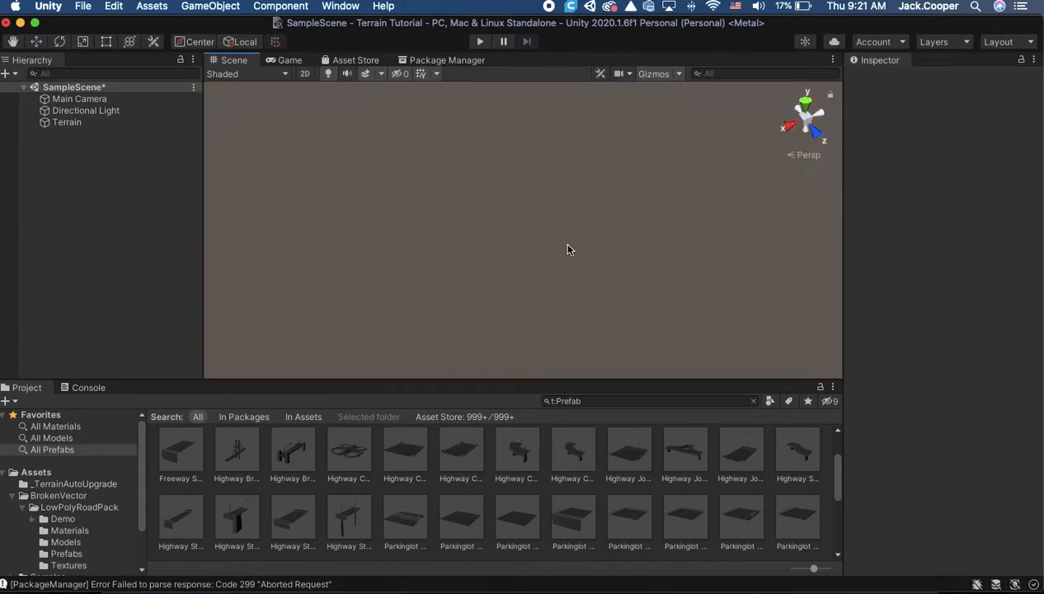
scroll(577, 281, "down", 5)
scroll(583, 273, "down", 2)
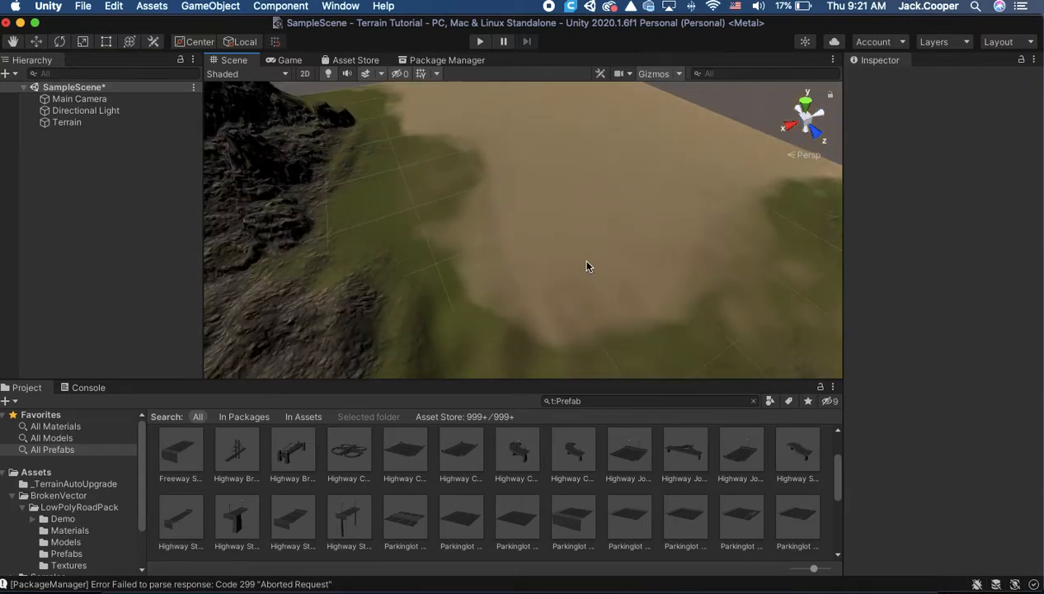
scroll(626, 202, "down", 4)
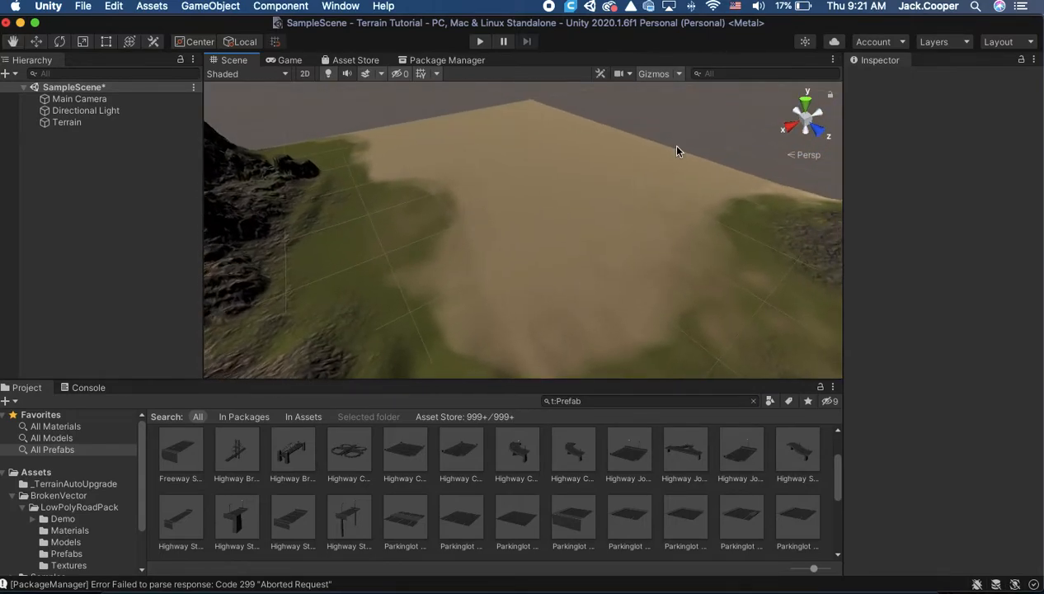
scroll(595, 170, "up", 5)
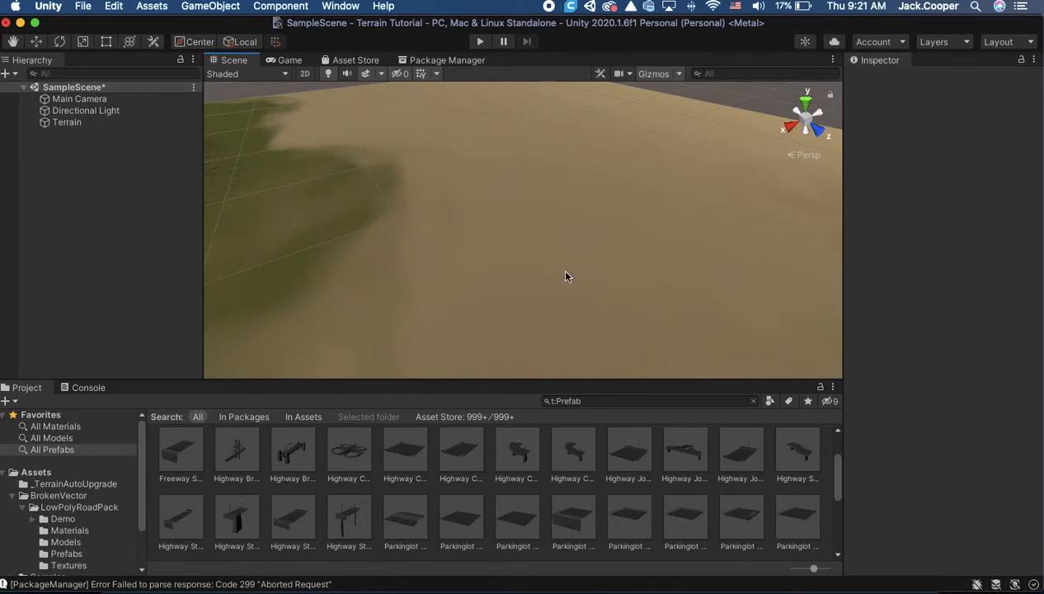
scroll(527, 259, "down", 3)
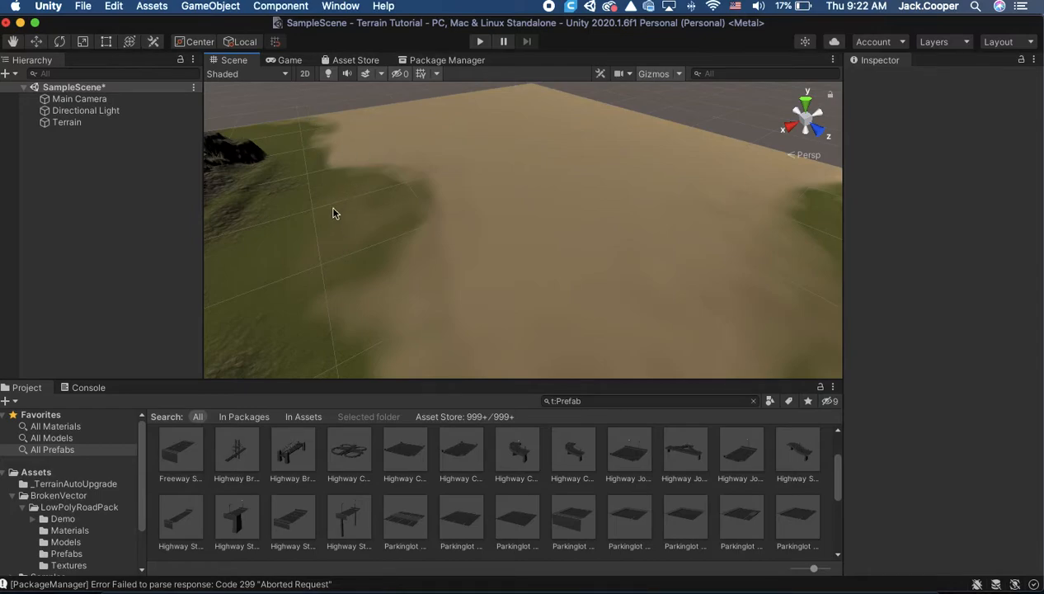
mouse_move(256, 256)
left_mouse_down("alt")
mouse_move(329, 212)
mouse_move(258, 238)
left_mouse_up("alt")
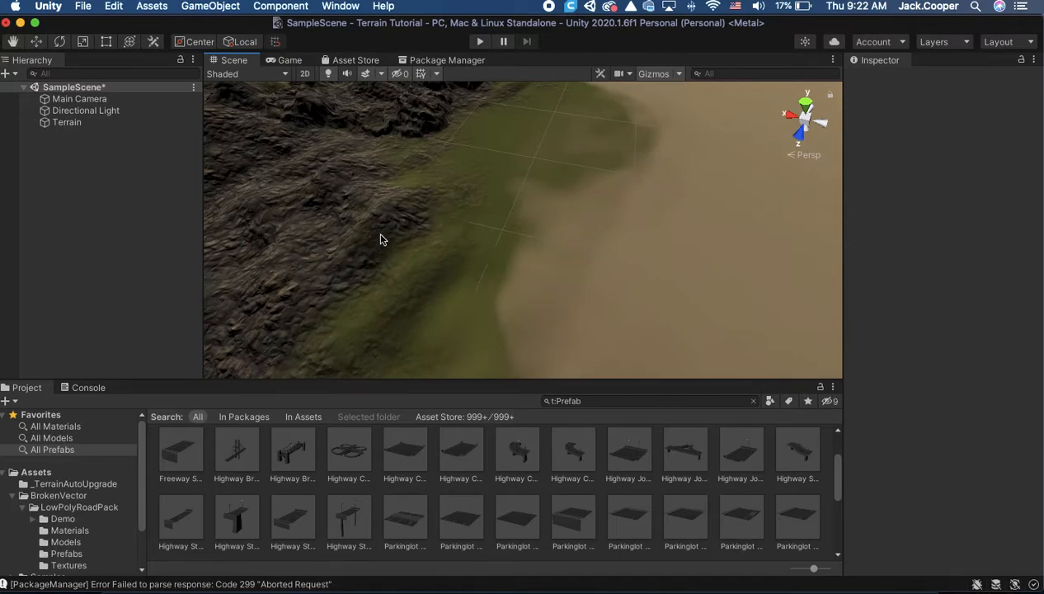
right_click_drag(440, 222, 406, 185)
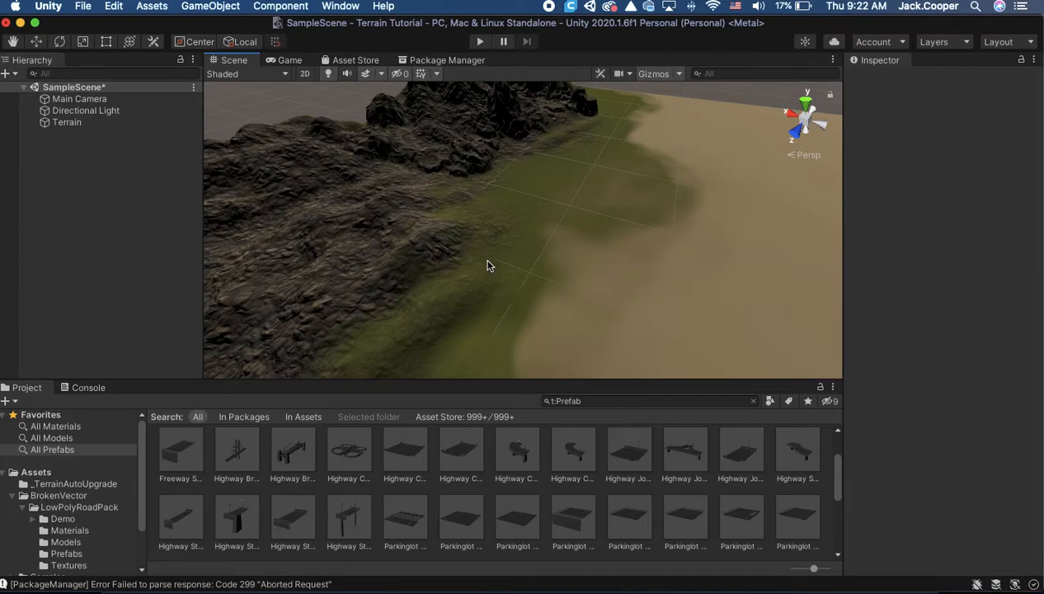
left_click_drag(498, 247, 703, 240, "alt")
left_click_drag(485, 160, 418, 161, "alt")
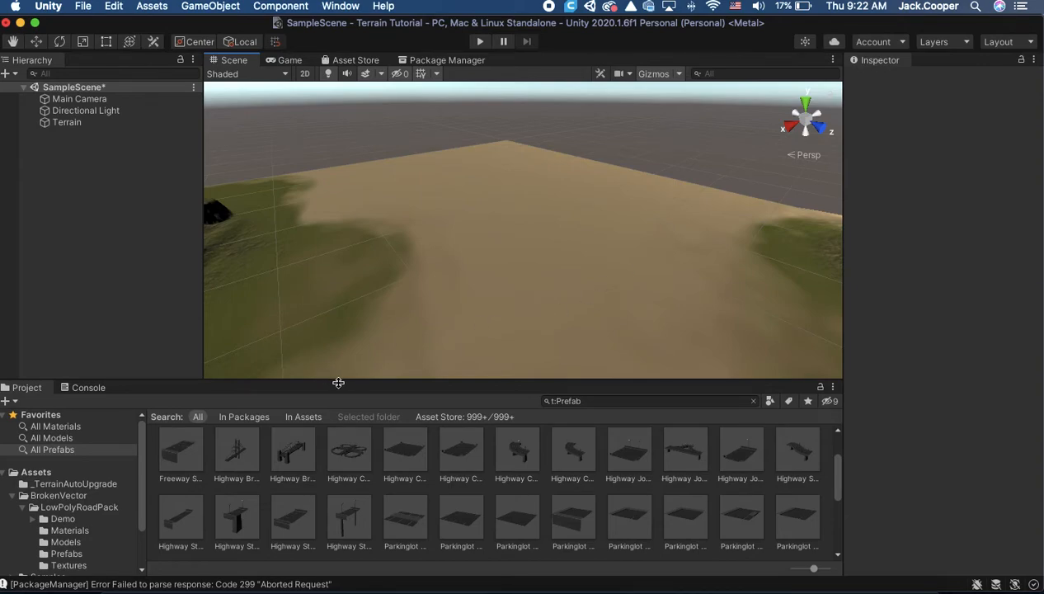
Open the Unity Asset Store website in the browser and search for "roads".
left_click(355, 61)
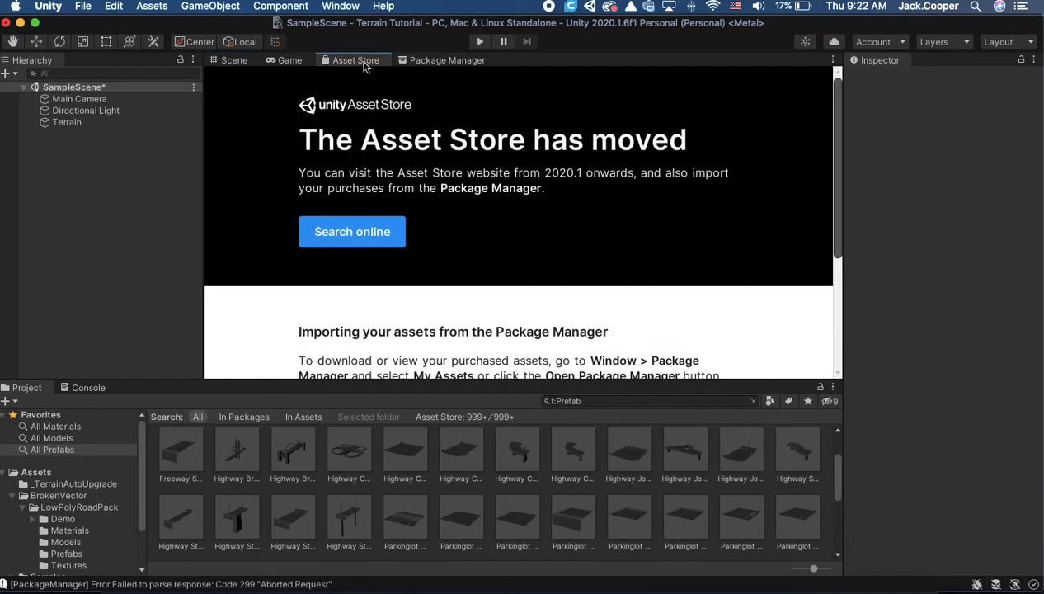
left_click(383, 232)
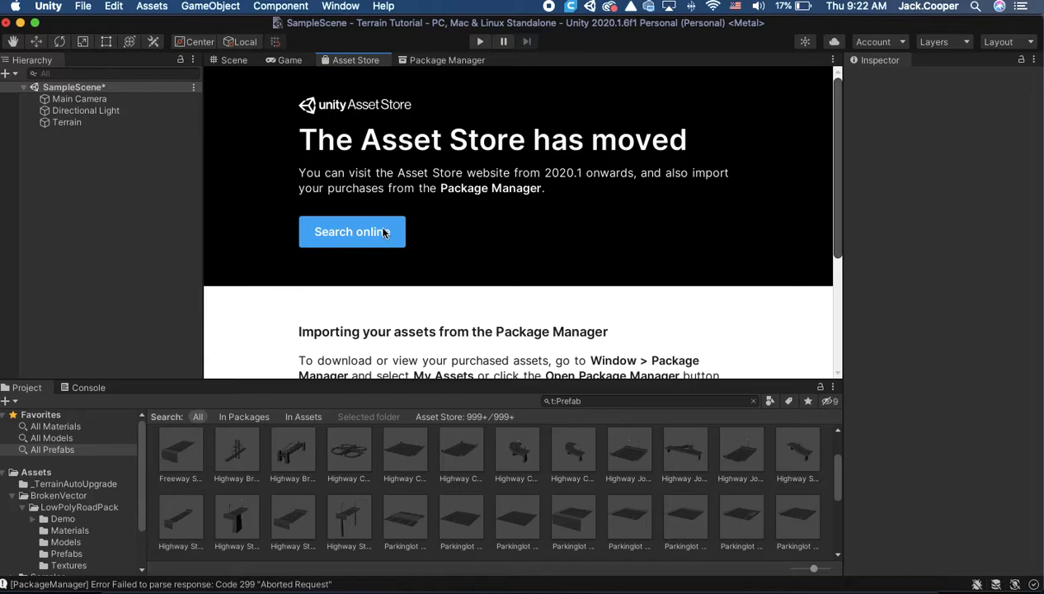
left_click(368, 237)
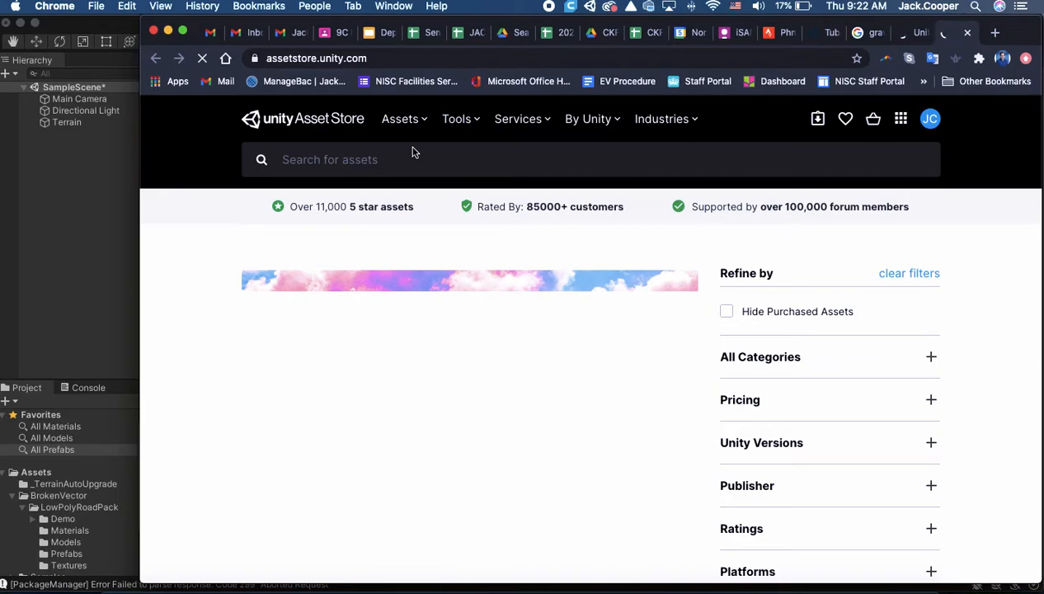
left_click(352, 163)
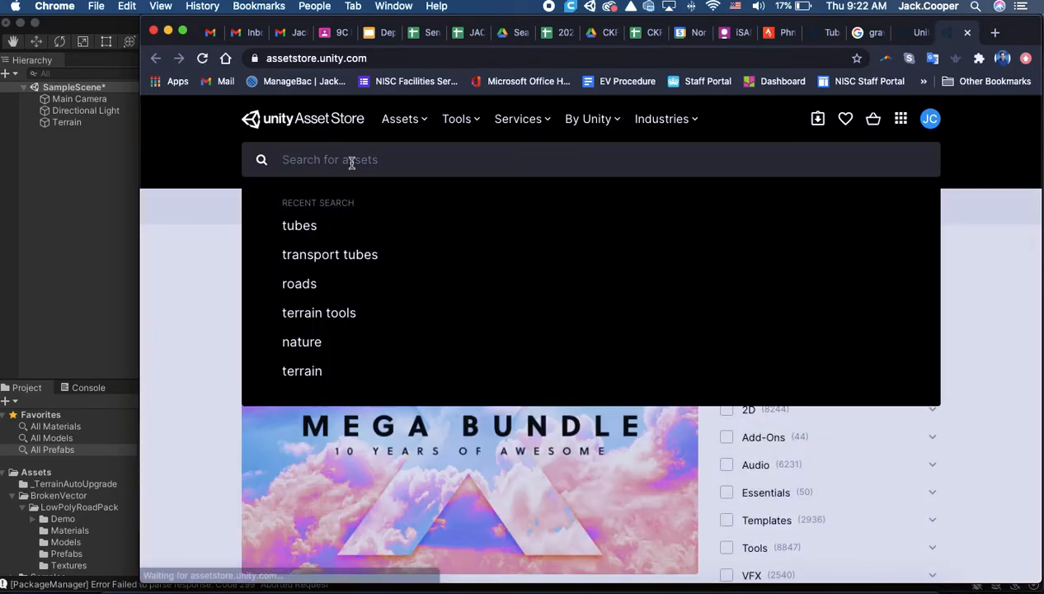
type("roads")
key("Return")
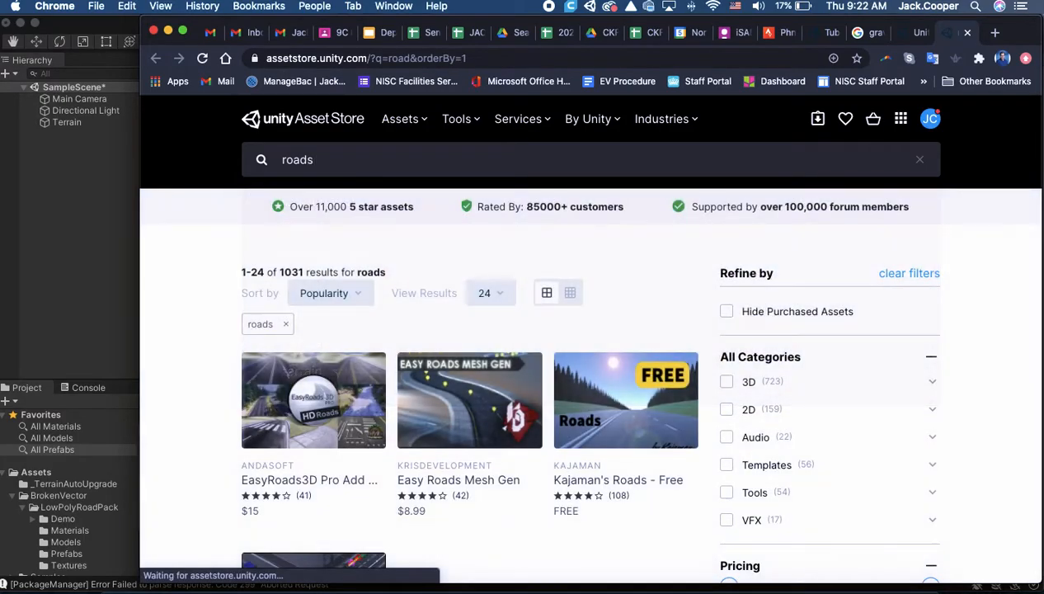
Filter the road search results to show only free assets.
scroll(734, 435, "down", 1)
scroll(734, 435, "down", 8)
scroll(750, 217, "up", 4)
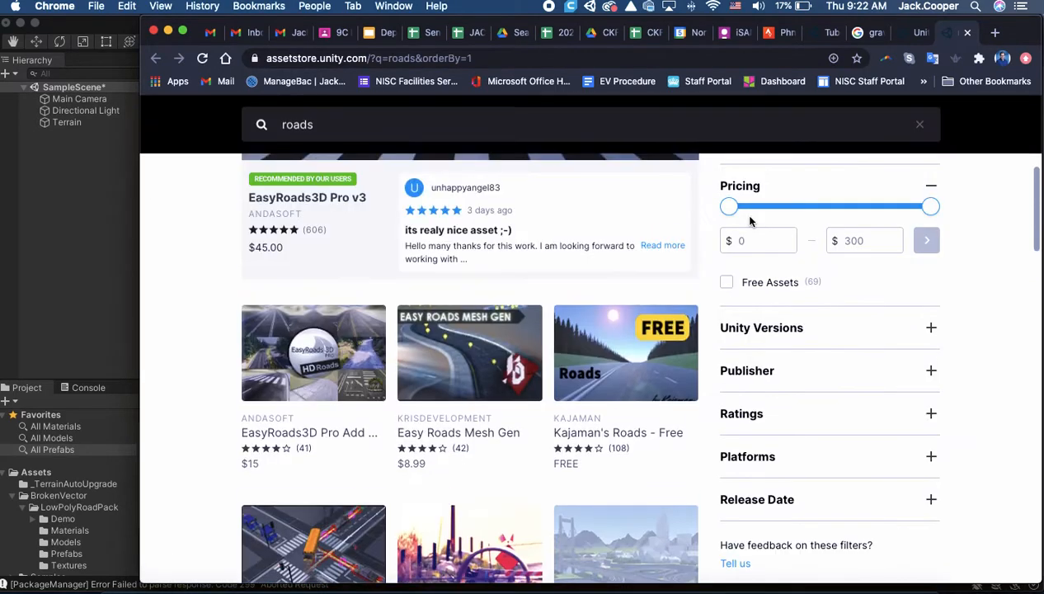
left_click(728, 284)
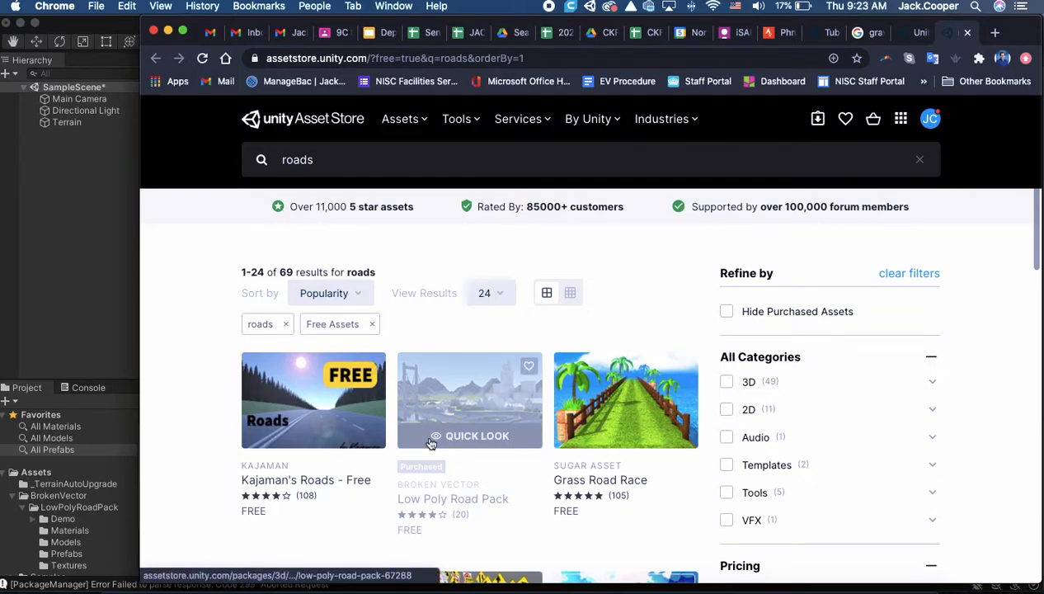
Look through the free road assets and open the Low Poly Road Pack by Broken Vector.
scroll(448, 459, "down", 1)
scroll(363, 433, "down", 5)
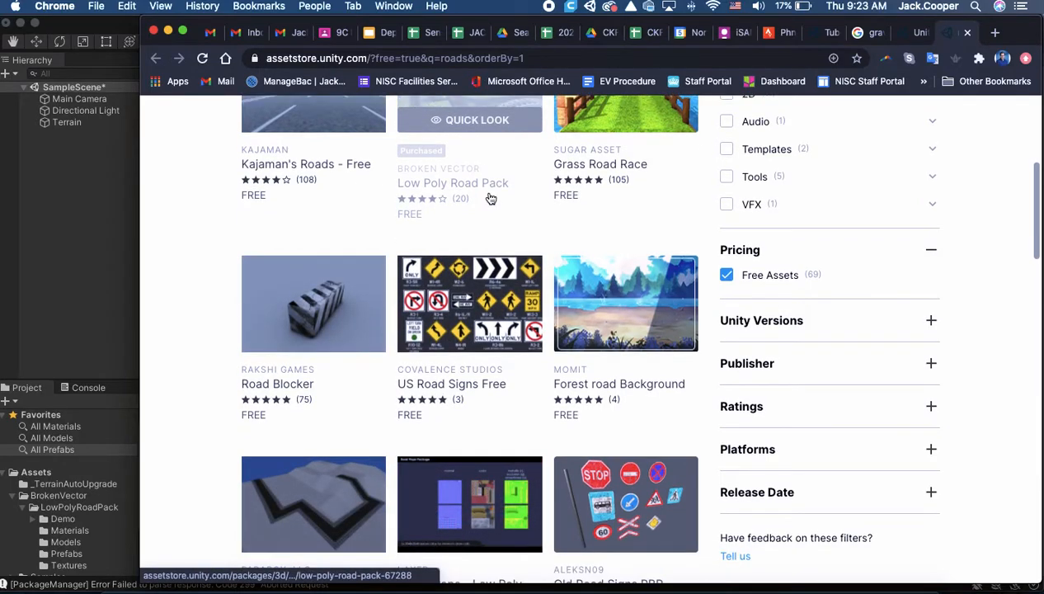
scroll(485, 247, "up", 3)
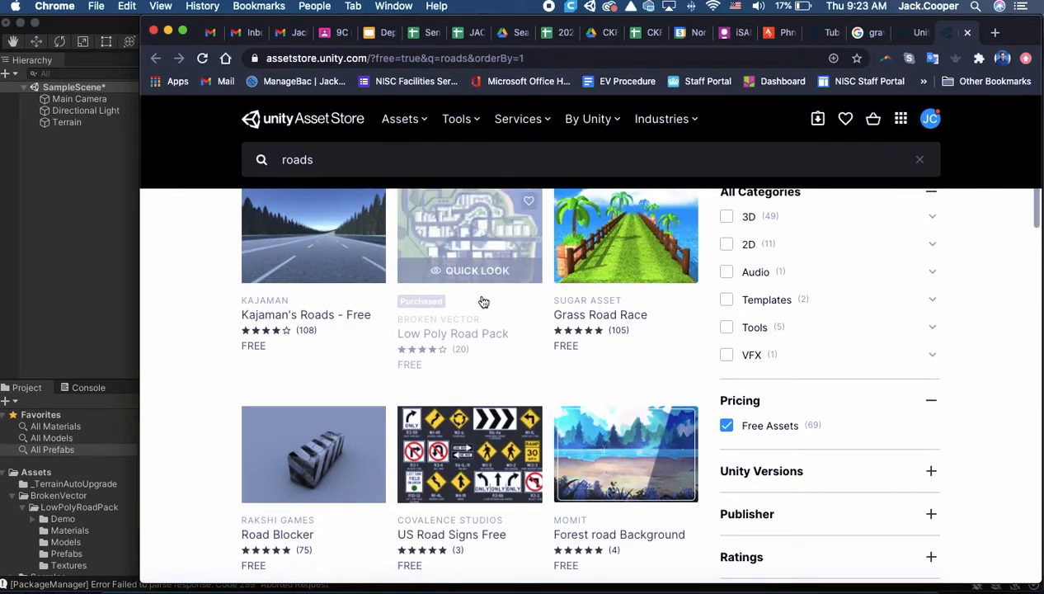
left_click(483, 290)
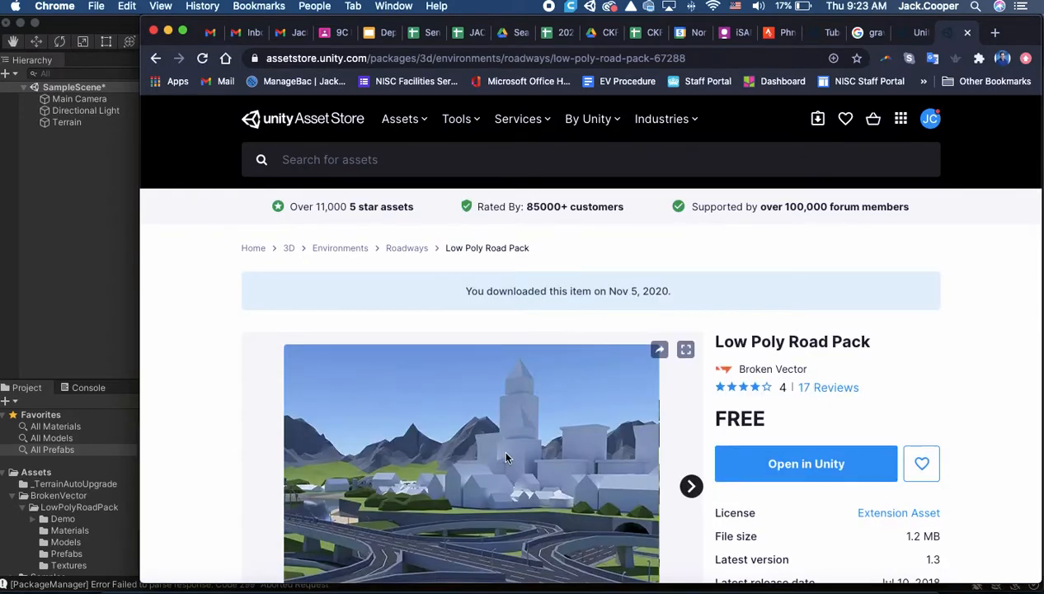
Examine the Low Poly Road Pack's preview images, including the third, the overhead city map and the fourth.
scroll(499, 446, "down", 3)
scroll(516, 357, "down", 3)
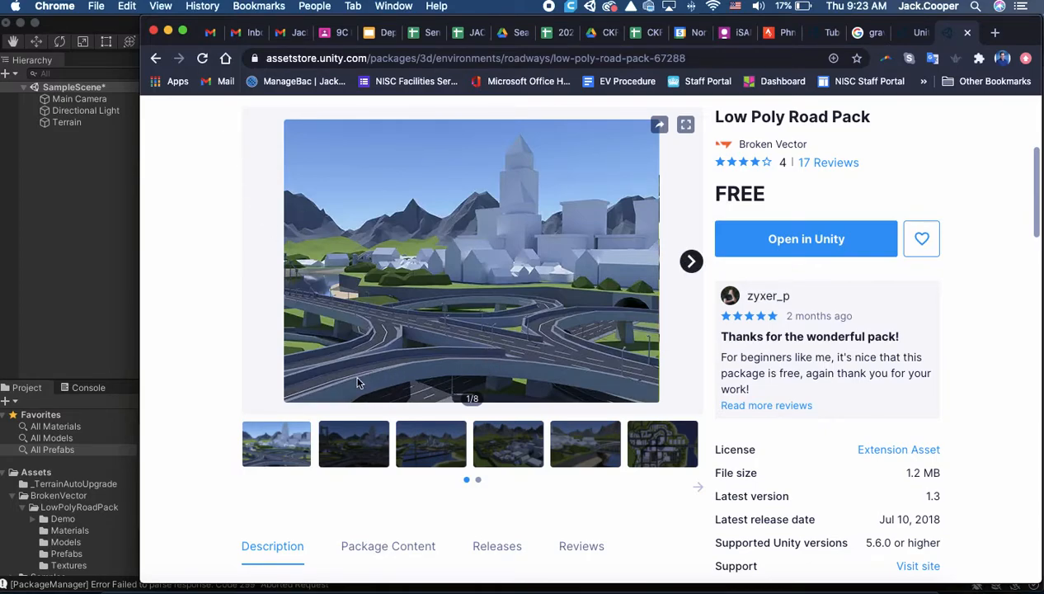
left_click(429, 444)
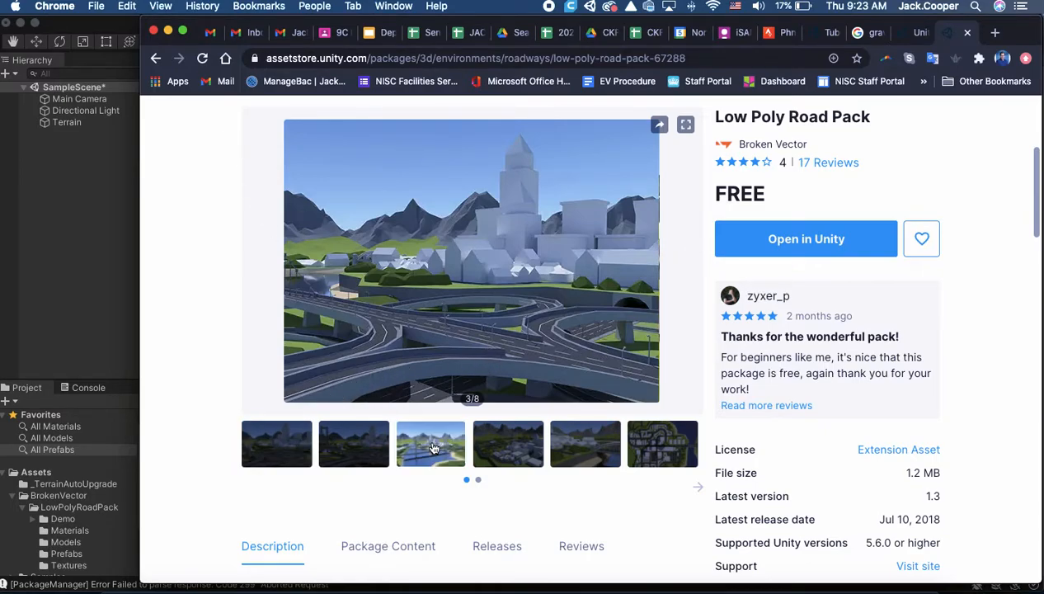
left_click(655, 445)
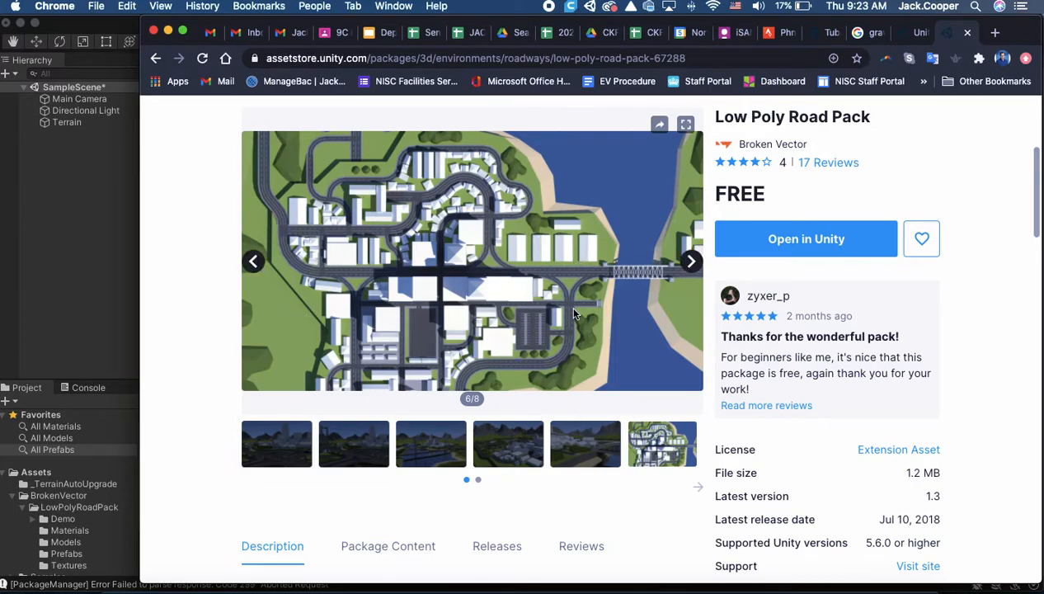
left_click(509, 446)
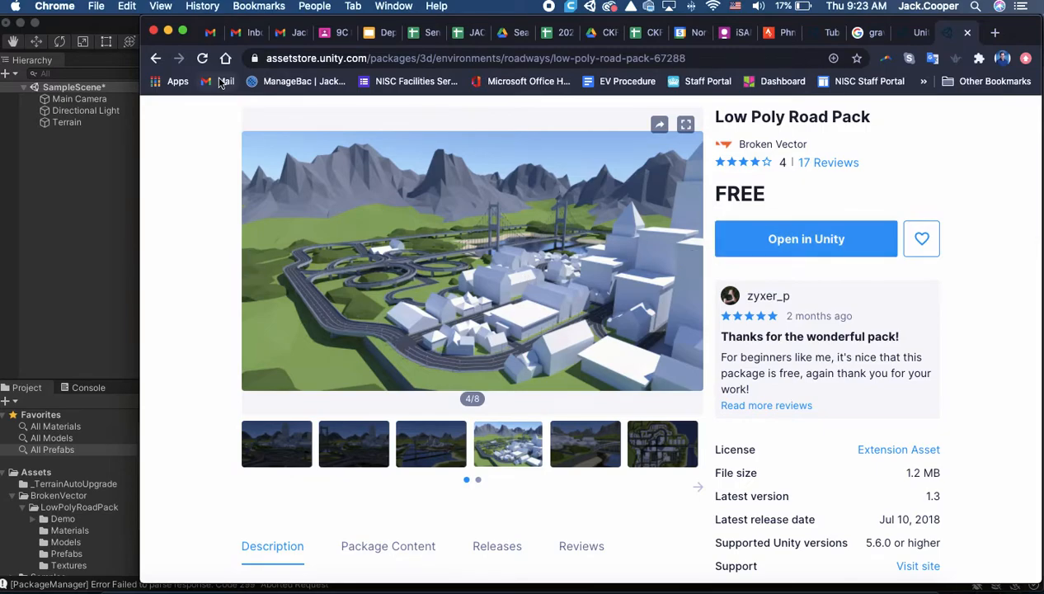
Open the Low Poly Road Pack in Unity and show it in the Package Manager.
left_click(812, 236)
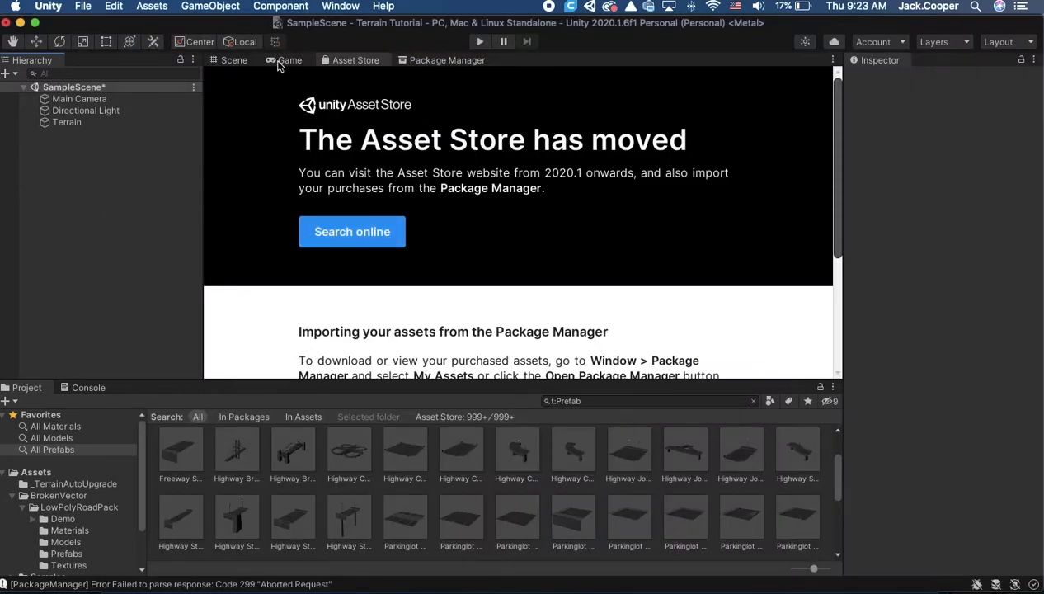
left_click(280, 61)
left_click(416, 62)
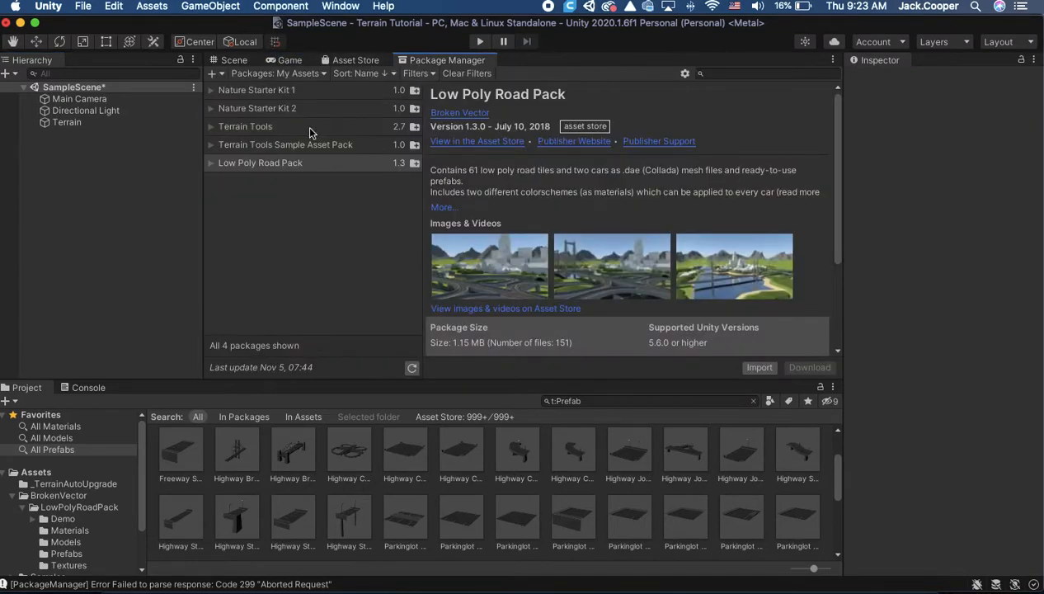
Return to the Scene view and compare the project's materials, models and prefabs, finishing with all models listed.
left_click(235, 60)
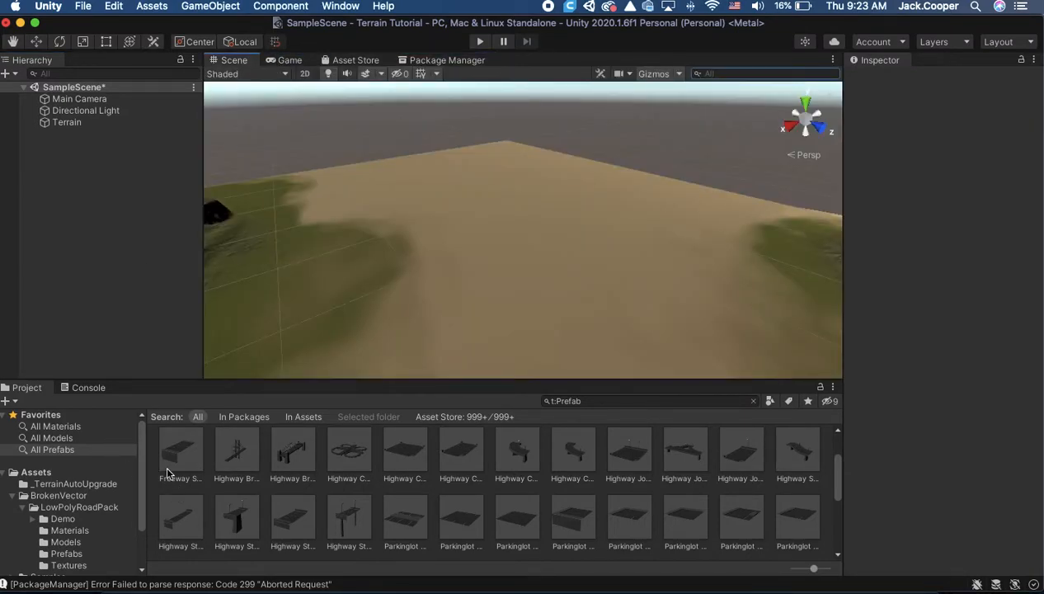
left_click(60, 438)
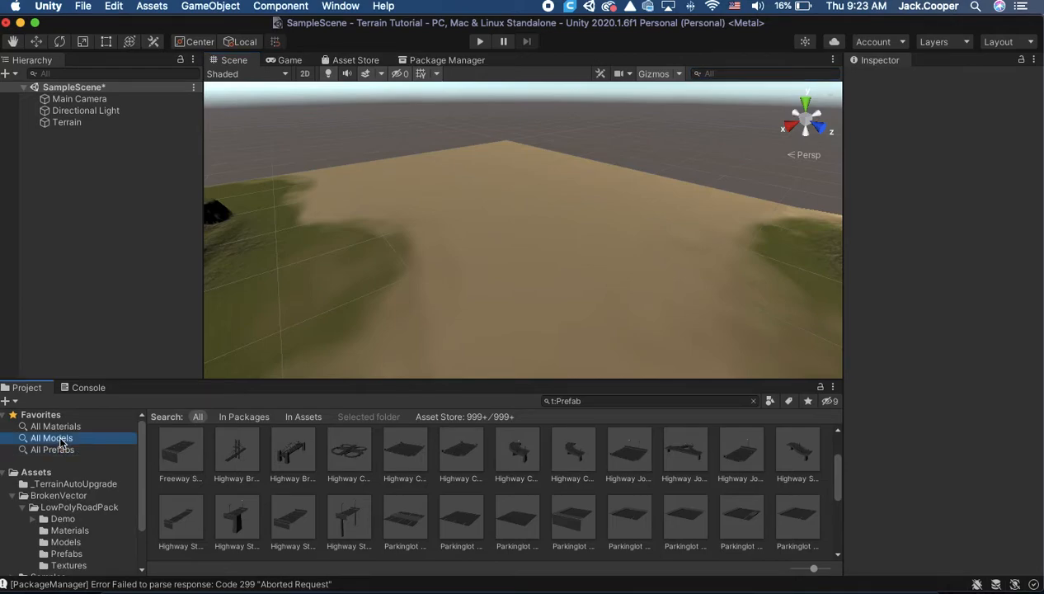
left_click(60, 426)
left_click(46, 440)
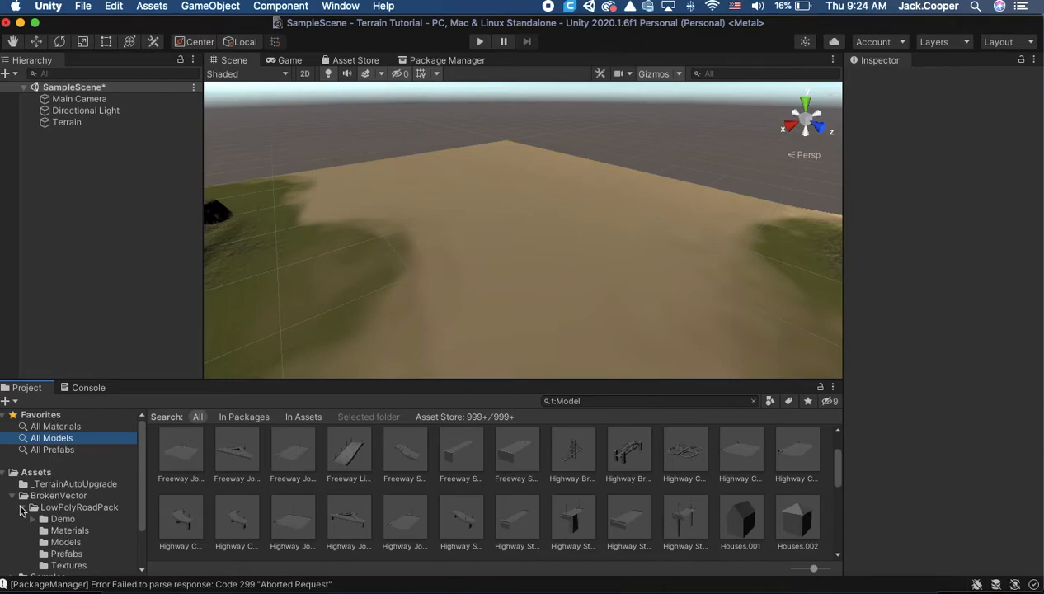
left_click(48, 427)
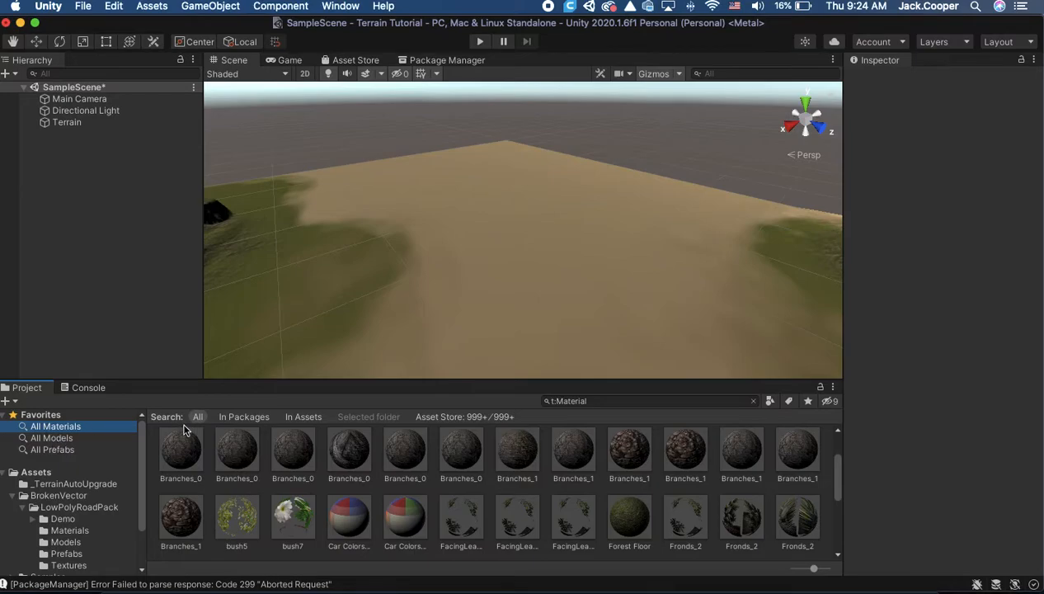
left_click(74, 439)
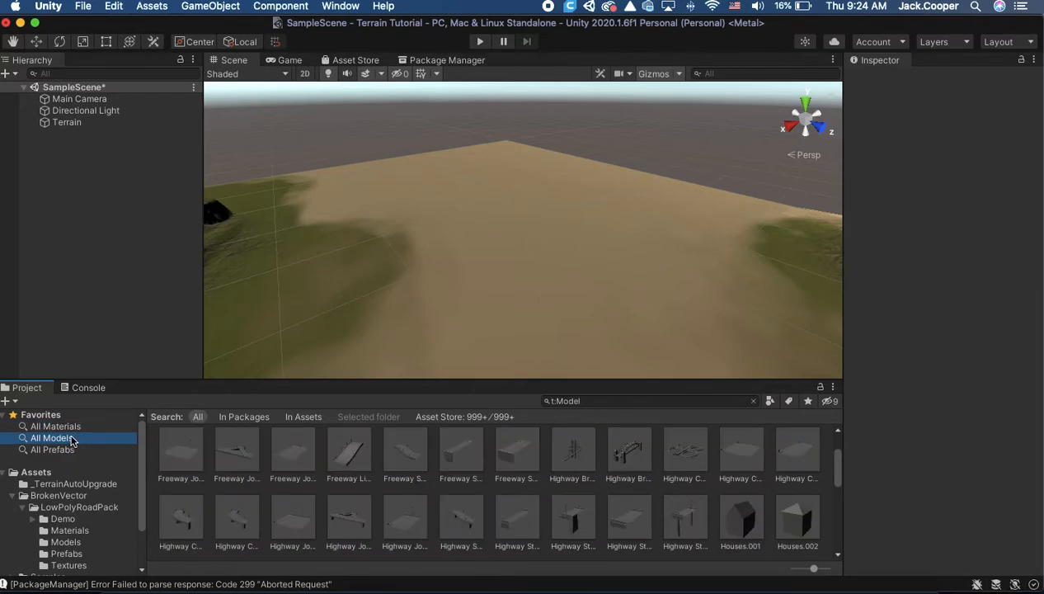
left_click(68, 450)
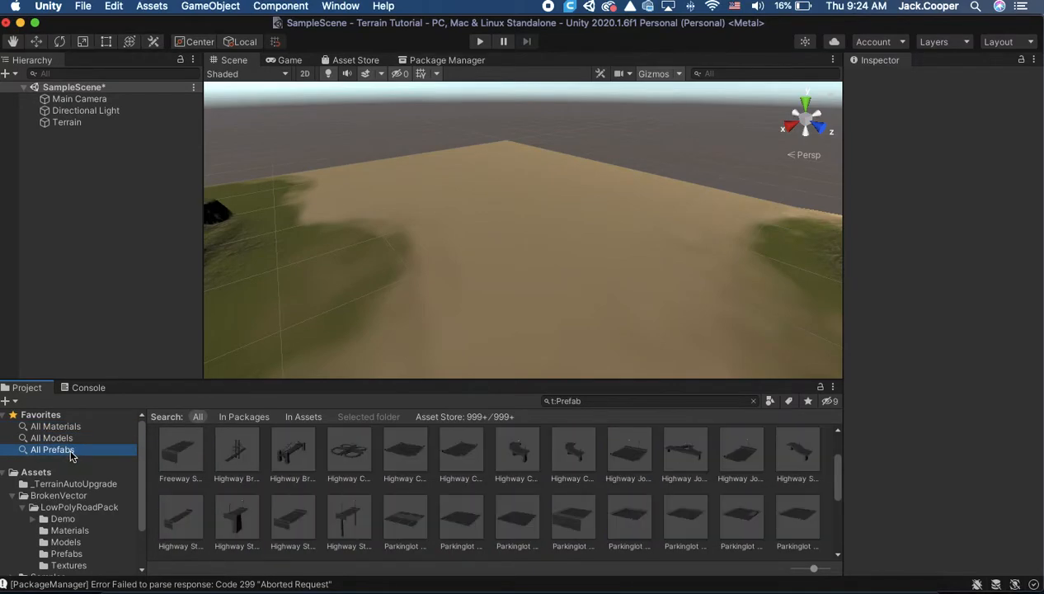
left_click(71, 438)
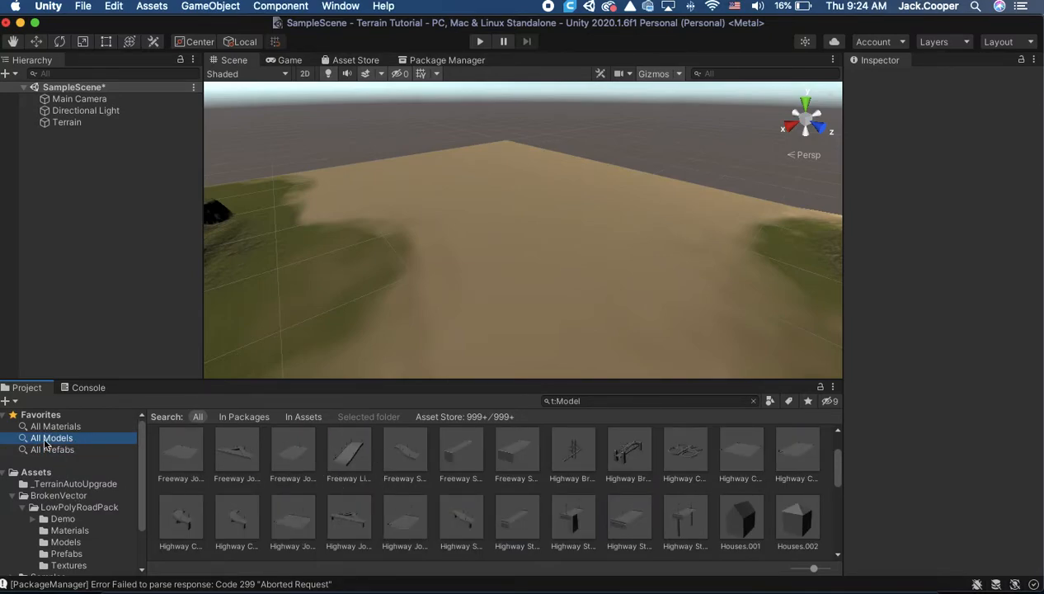
Try the Freeway Lift Highway model on the terrain and delete it from the scene.
left_click(52, 450)
left_click(61, 438)
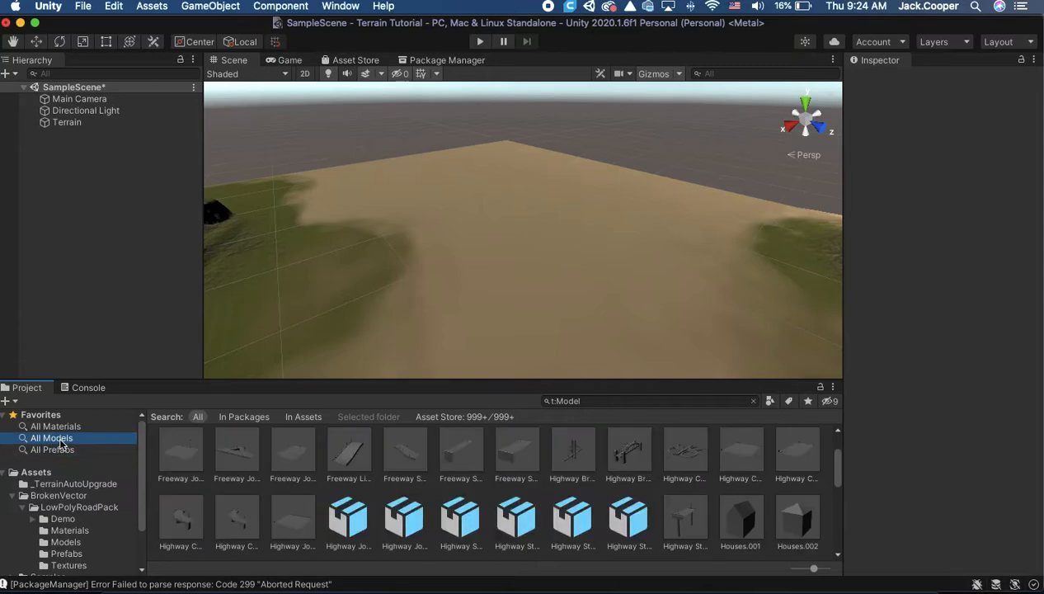
left_click_drag(355, 457, 382, 304)
scroll(381, 299, "up", 5)
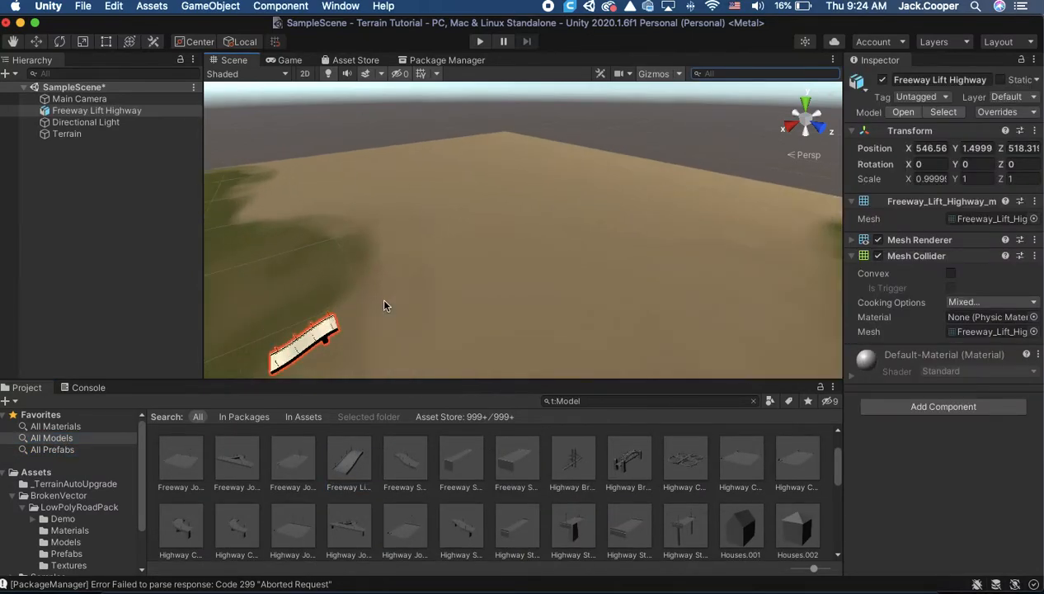
scroll(325, 322, "down", 5)
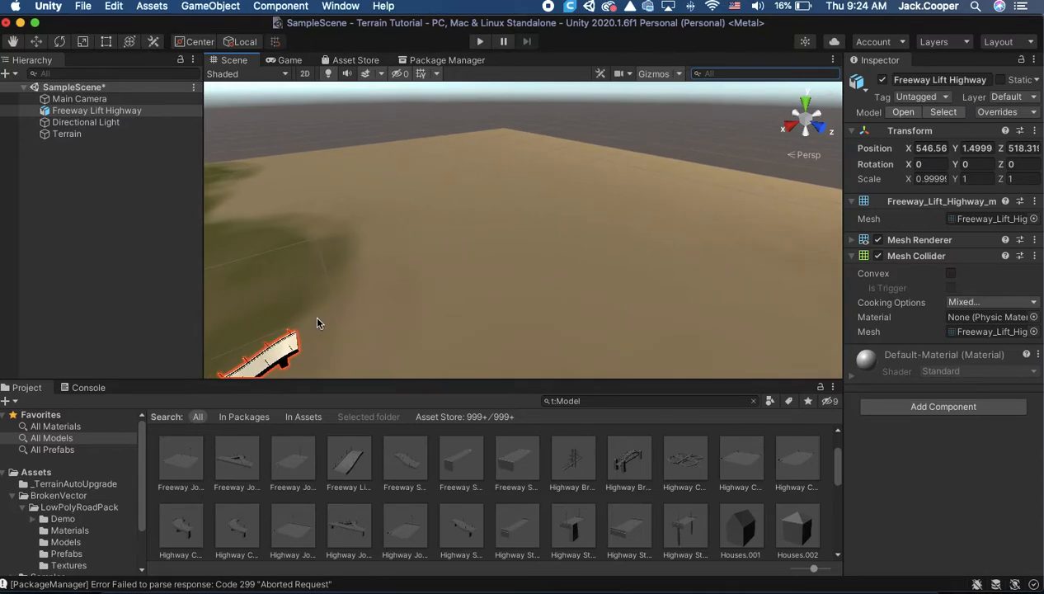
scroll(297, 357, "down", 3)
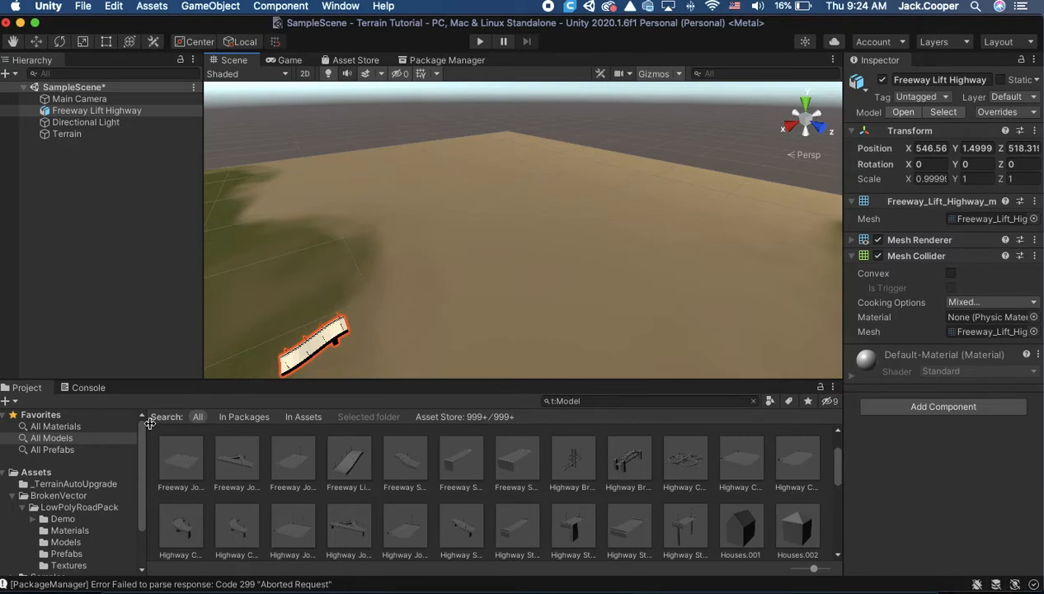
right_click(99, 111)
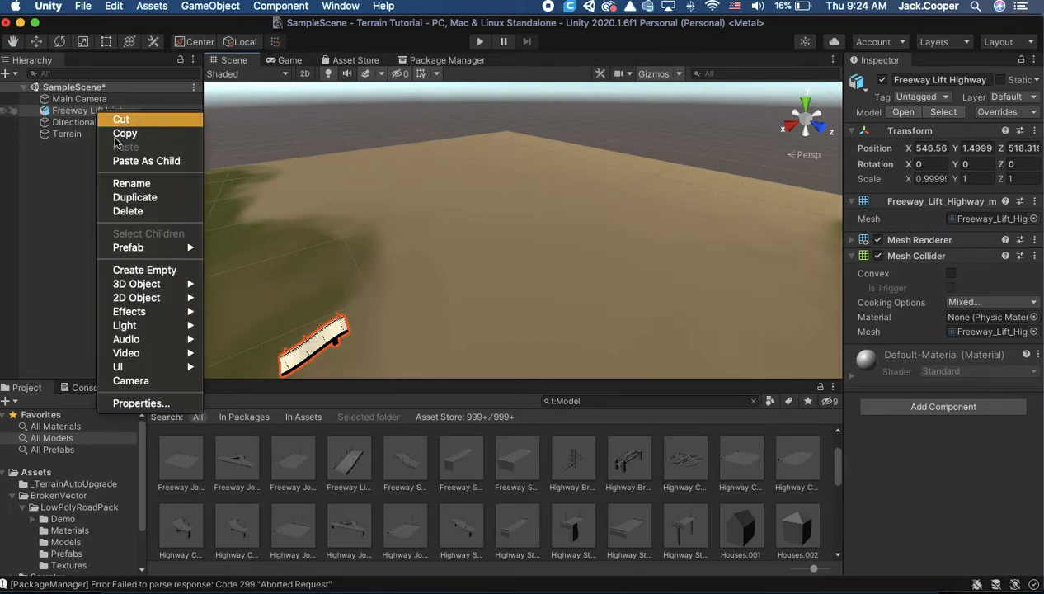
left_click(129, 211)
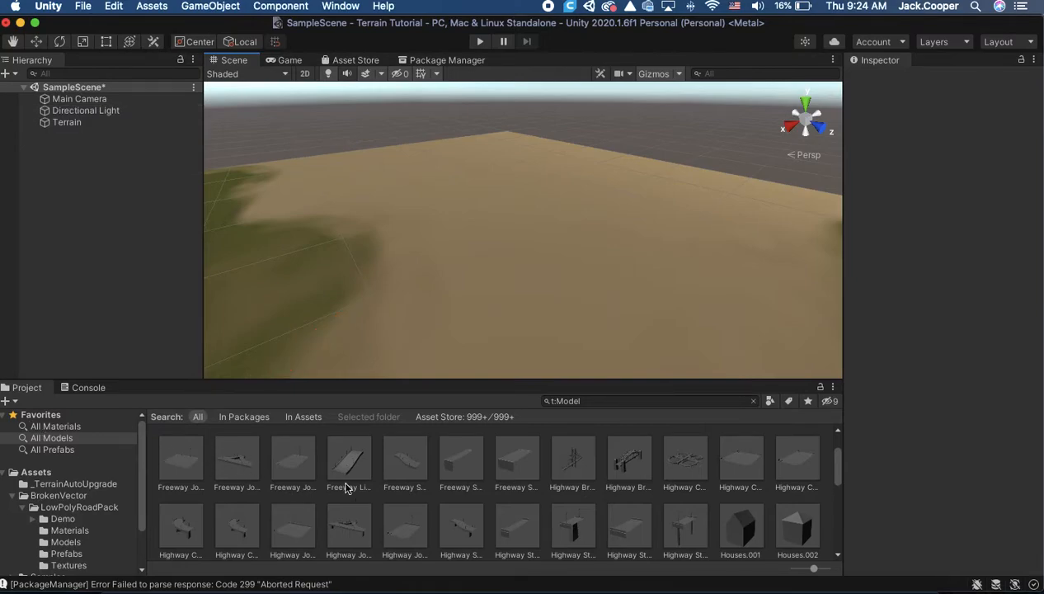
Browse all prefabs in the project for a road piece, checking the Road Lift Highway prefab.
left_click(50, 449)
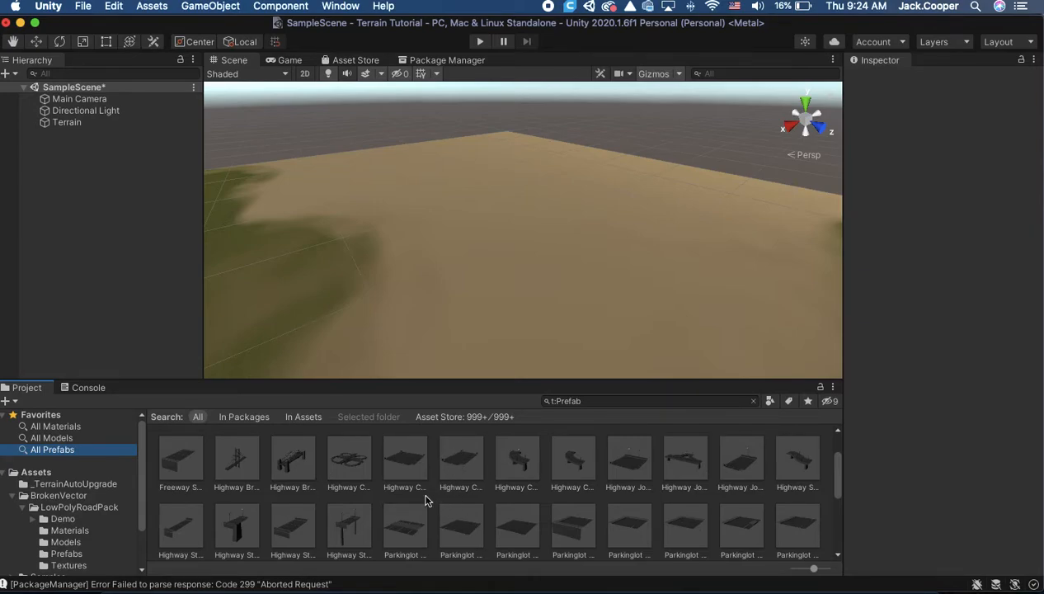
scroll(427, 498, "up", 2)
scroll(426, 498, "down", 8)
scroll(494, 503, "up", 5)
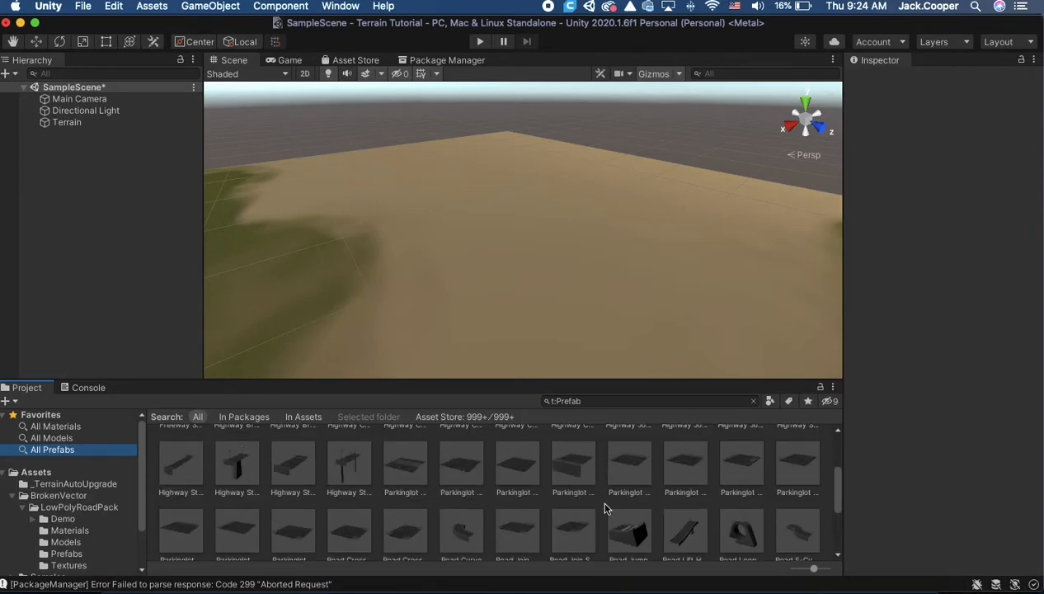
scroll(637, 564, "down", 1)
left_click(633, 493)
left_click(680, 488)
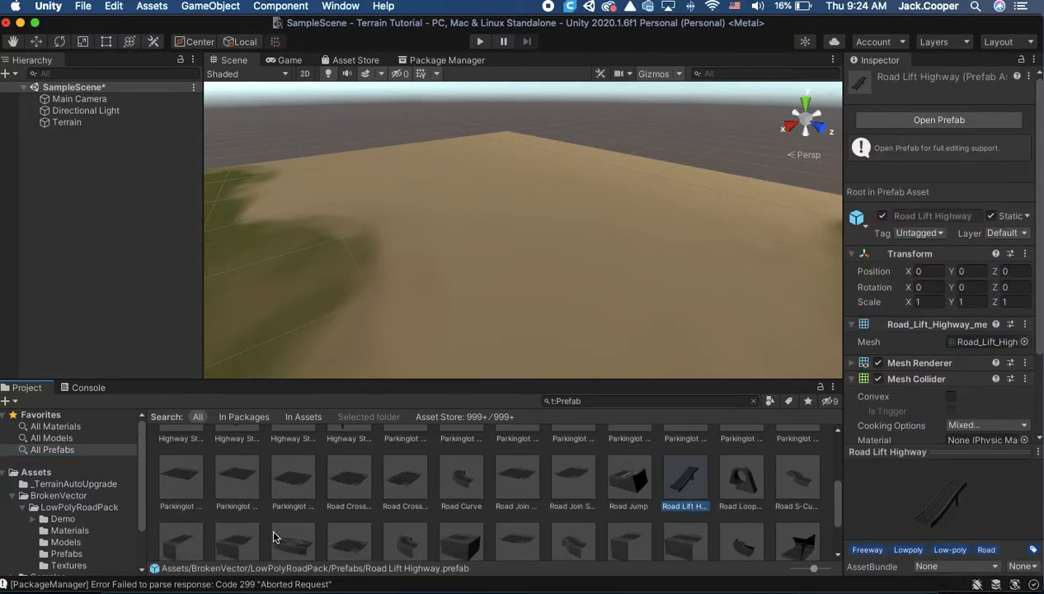
scroll(293, 528, "down", 5)
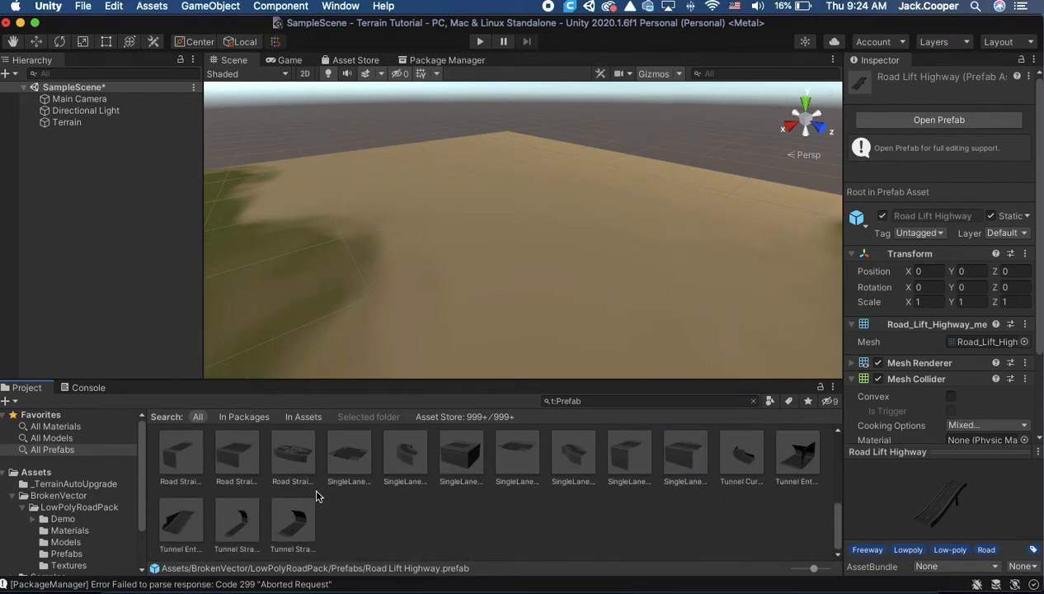
Place the Road Straight 2 prefab on the sandy part of the terrain.
left_click(236, 467)
left_click_drag(239, 472, 409, 293)
scroll(410, 294, "down", 1)
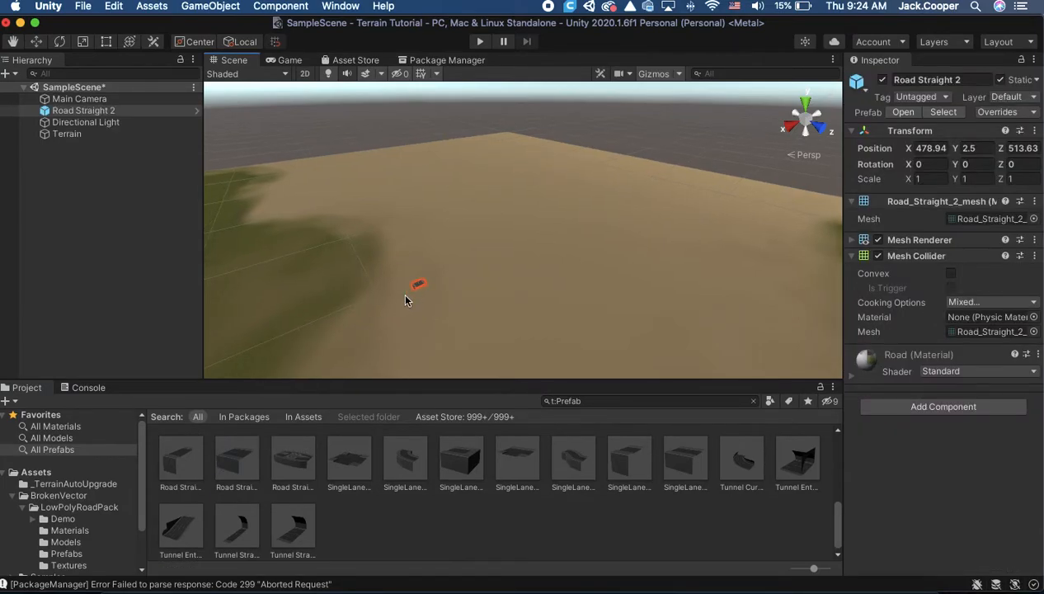
Examine the placed straight road piece up close in the scene.
scroll(348, 297, "up", 10)
scroll(315, 326, "down", 6)
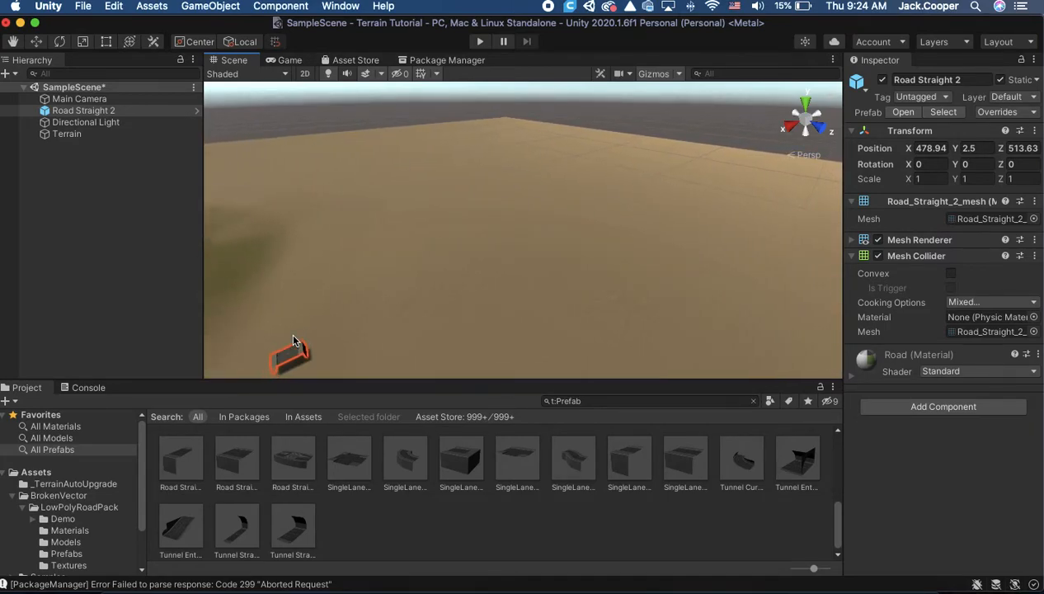
scroll(293, 340, "down", 5)
scroll(352, 341, "down", 3)
scroll(346, 343, "up", 4)
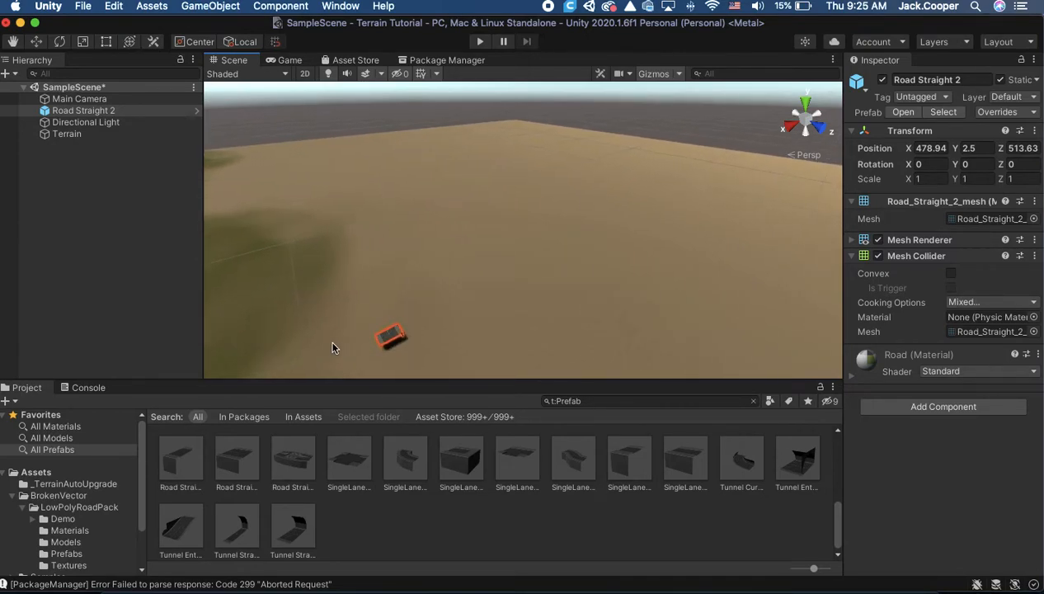
scroll(328, 347, "down", 3)
right_click_drag(326, 350, 293, 351)
scroll(329, 295, "down", 1)
scroll(326, 289, "up", 4)
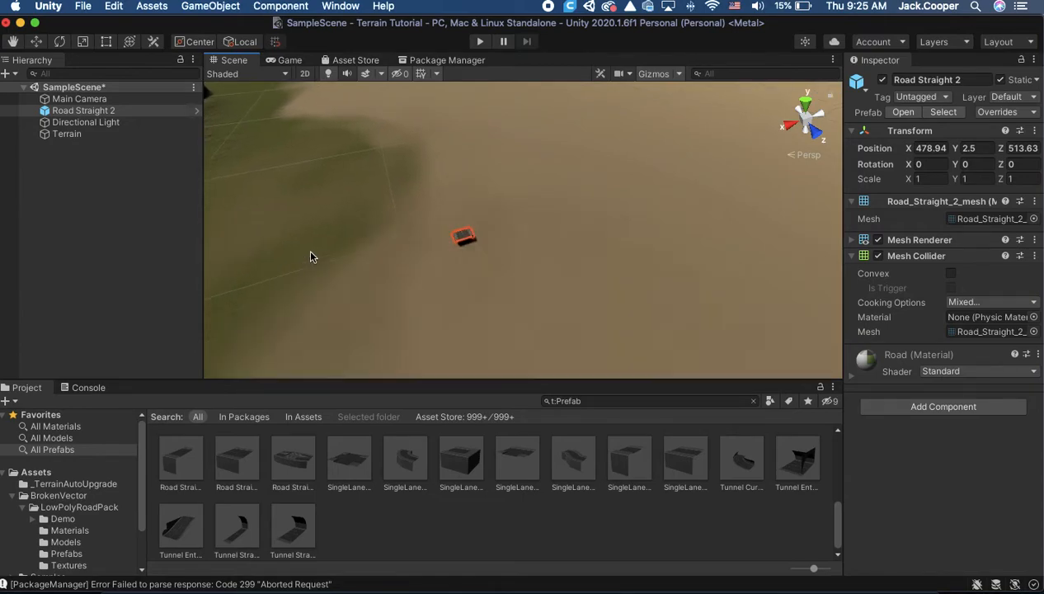
scroll(310, 243, "up", 10)
right_click_drag(261, 253, 176, 251)
right_click_drag(450, 243, 338, 212)
right_click_drag(564, 269, 526, 278)
scroll(522, 284, "up", 5)
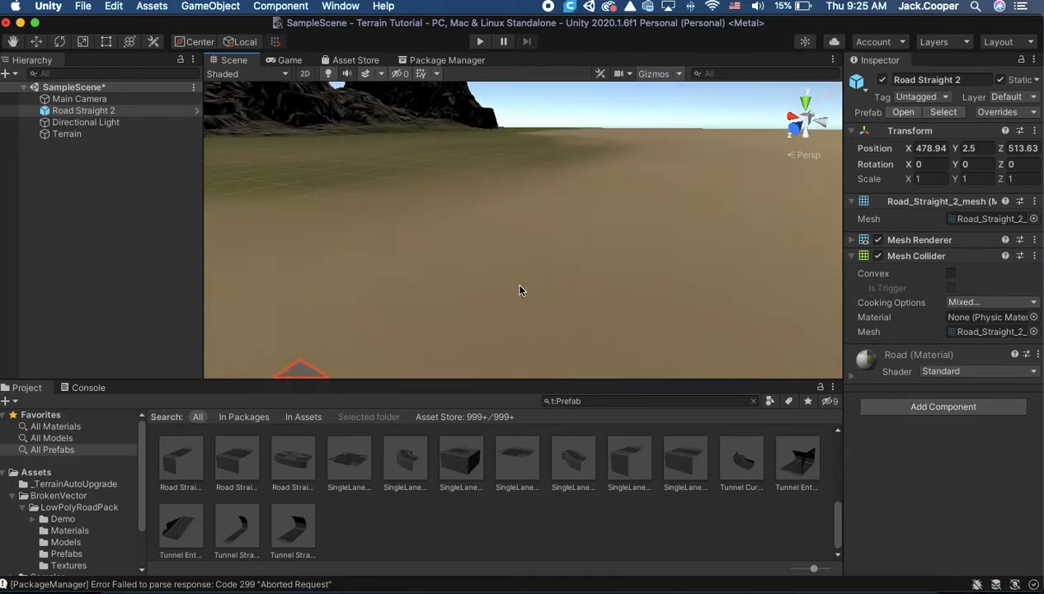
scroll(521, 290, "down", 5)
mouse_move(543, 318)
right_mouse_down()
mouse_move(524, 297)
mouse_move(561, 328)
right_mouse_up()
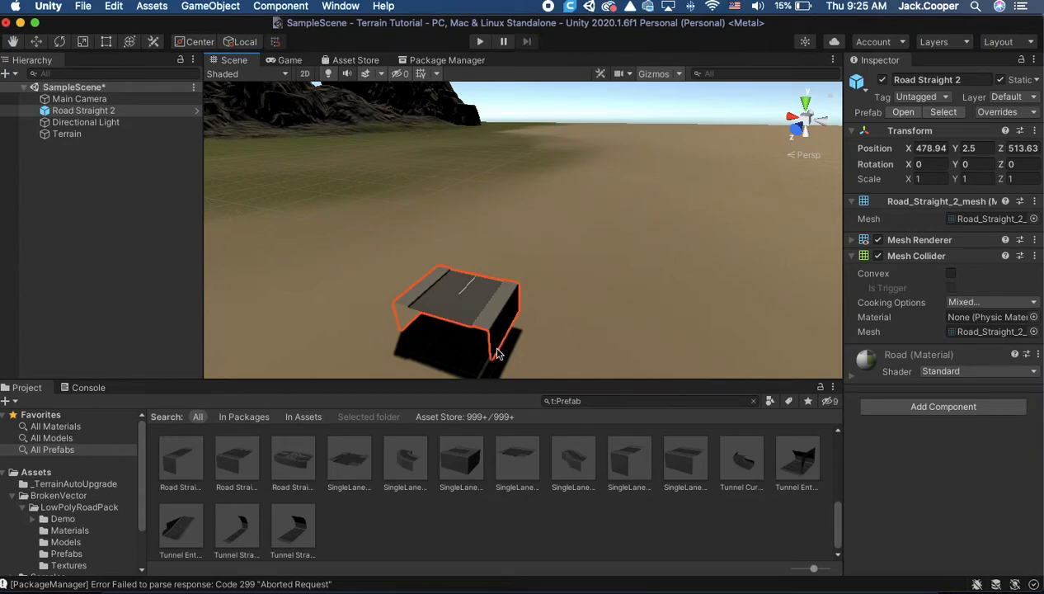
Examine the road piece from its other sides, including how high its surface stands above the ground.
left_click(388, 319)
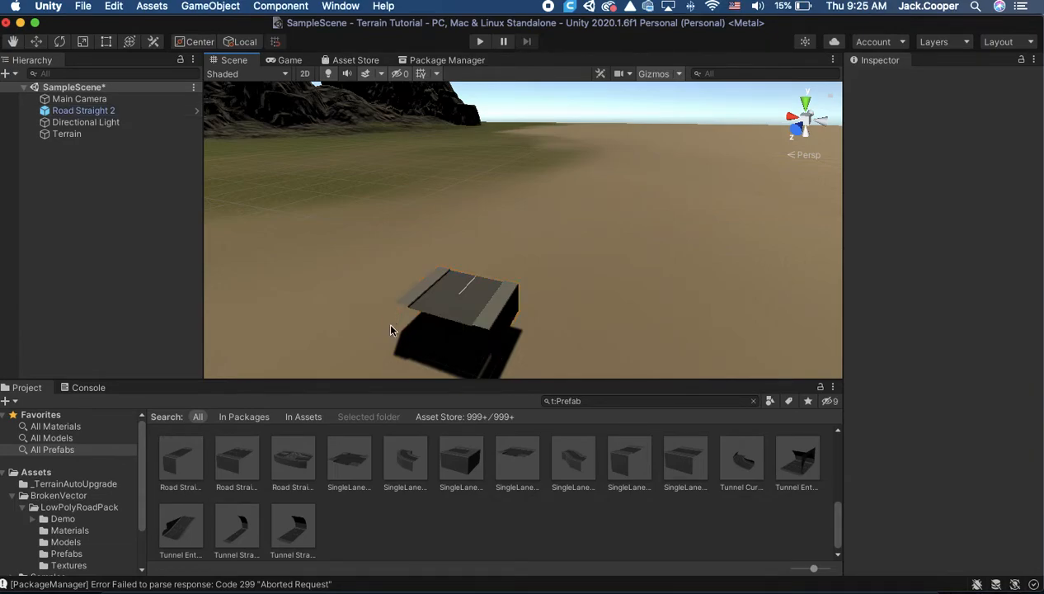
middle_click_drag(373, 319, 736, 343)
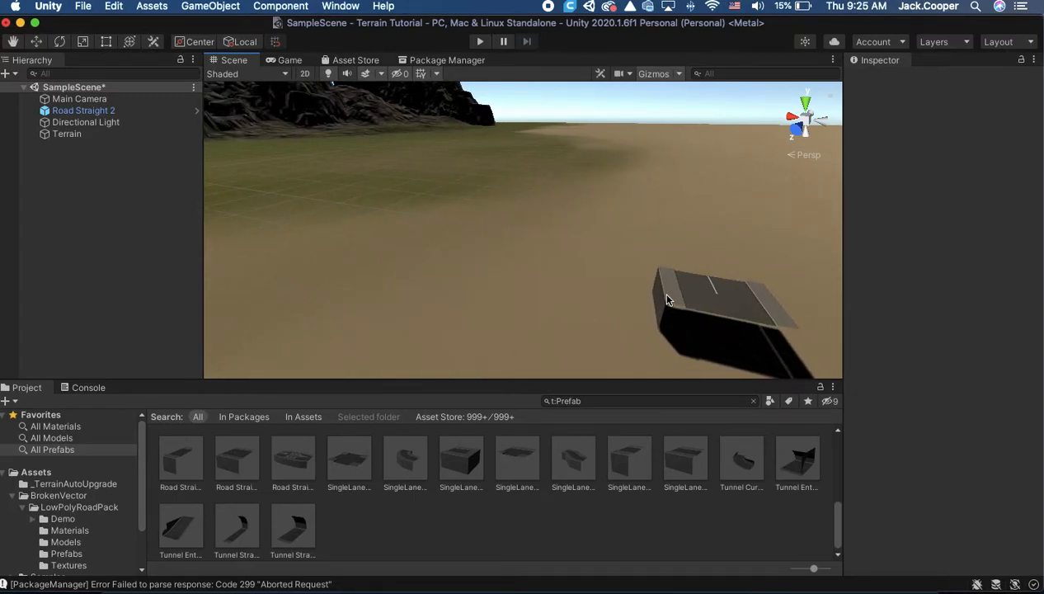
middle_click_drag(751, 323, 526, 347)
left_click(367, 294)
left_click_drag(526, 347, 716, 324, "alt")
right_click_drag(715, 324, 714, 317)
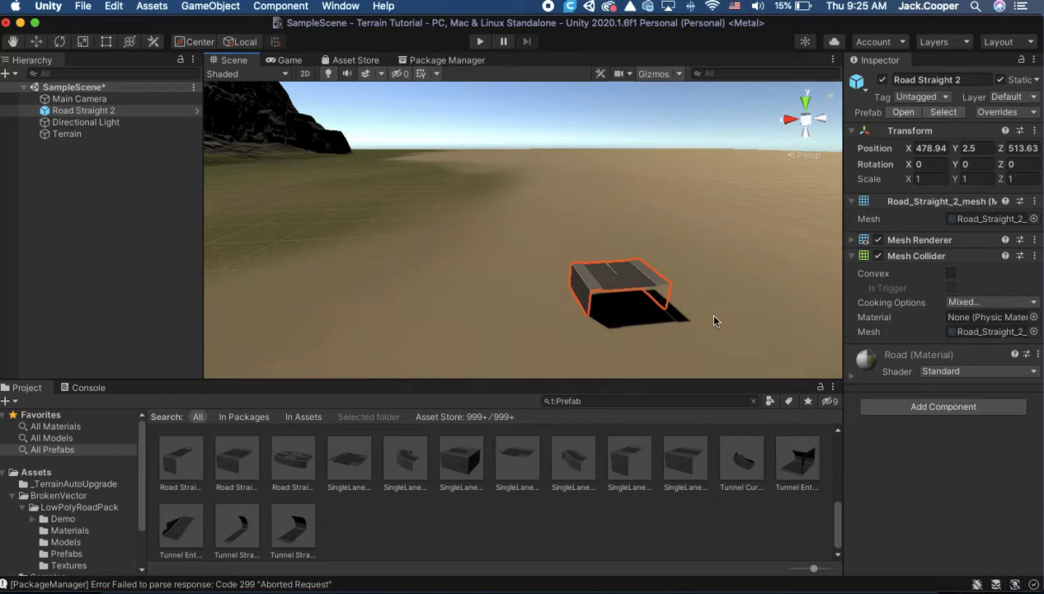
scroll(663, 317, "up", 5)
right_click_drag(686, 360, 796, 348)
scroll(725, 347, "down", 4)
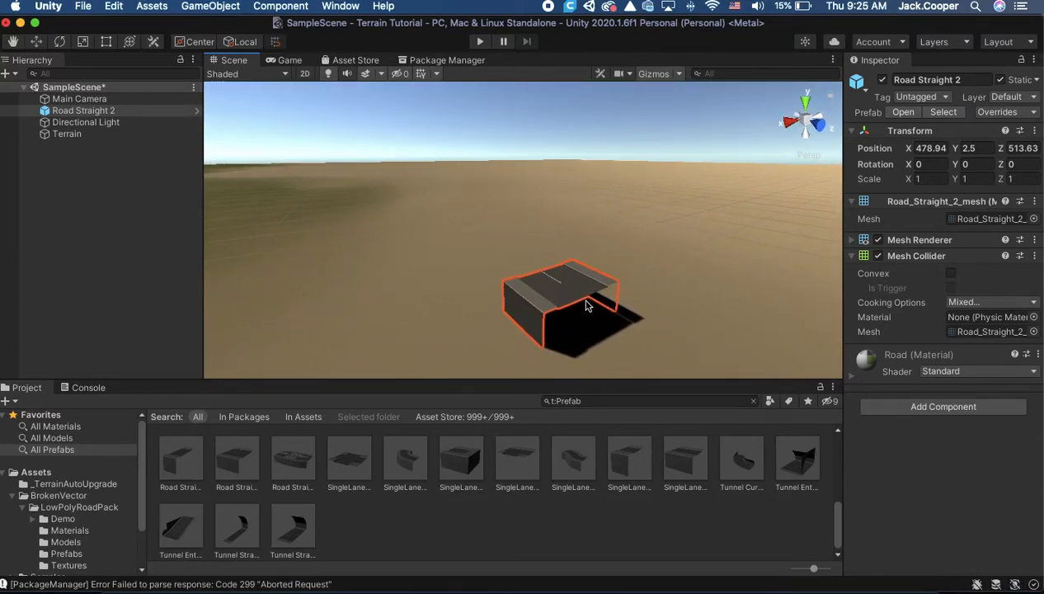
Lower the straight road piece to about Y 0.14 so its surface sits just above the terrain.
left_click(36, 41)
left_click_drag(559, 246, 562, 264)
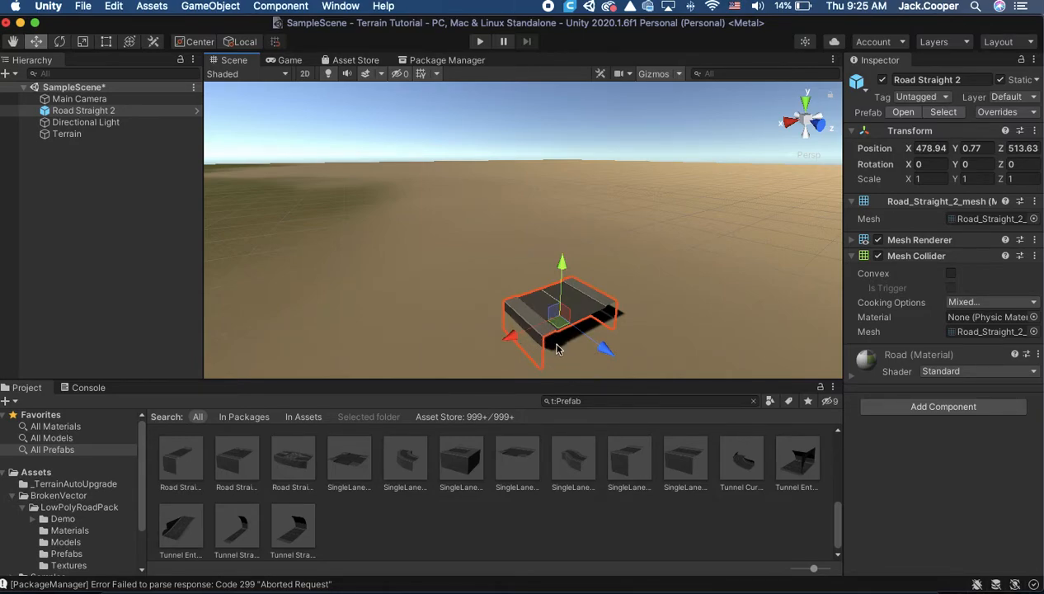
left_click_drag(561, 267, 561, 271)
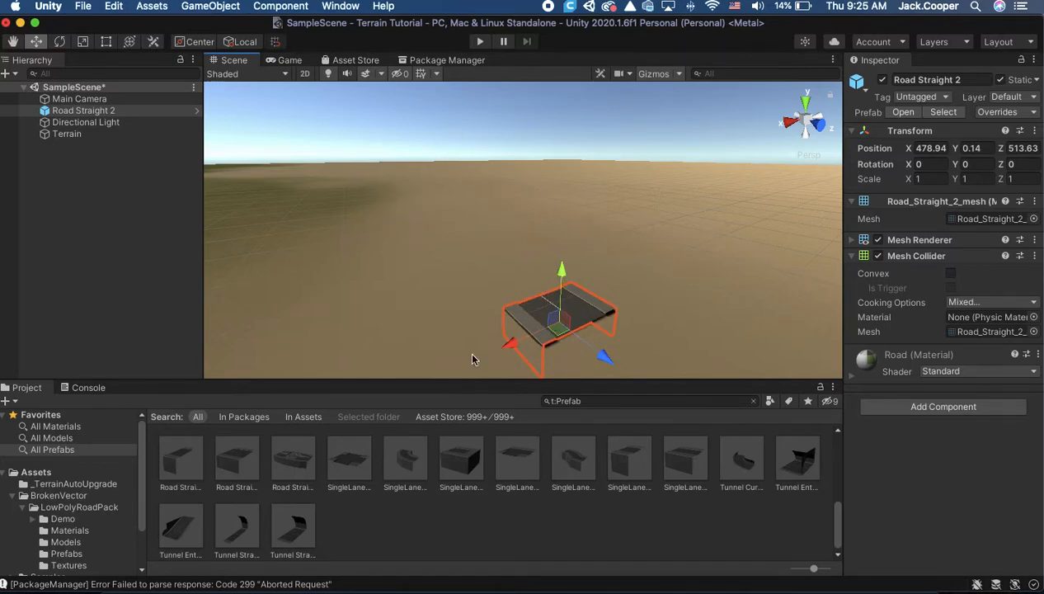
left_click(544, 351)
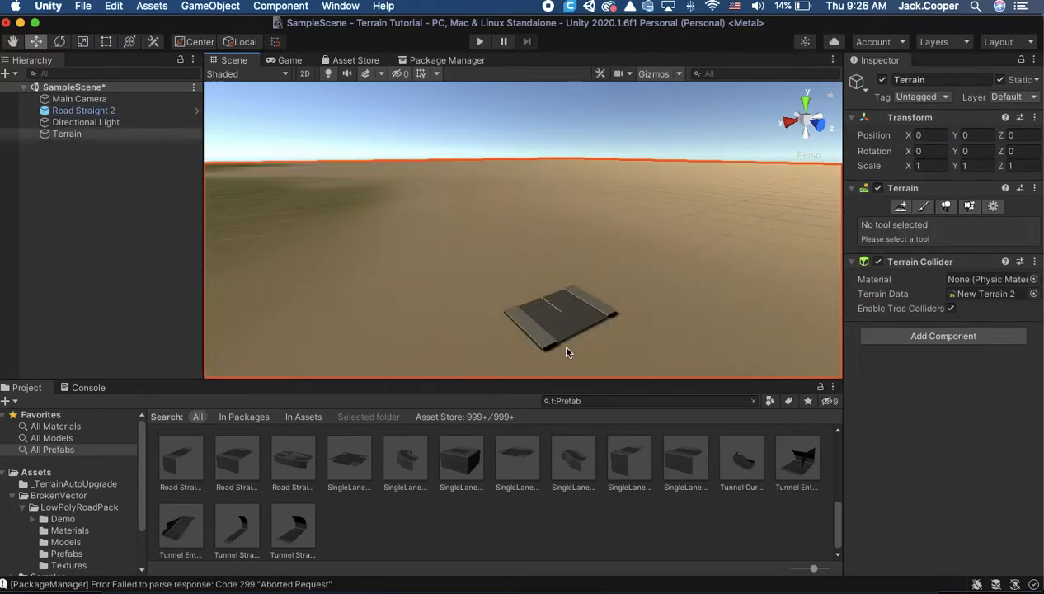
Duplicate the straight road piece and move the copy along Z to about 508.66, joining it to the original's end.
left_click_drag(565, 352, 596, 352, "alt")
left_click_drag(482, 352, 763, 314, "alt")
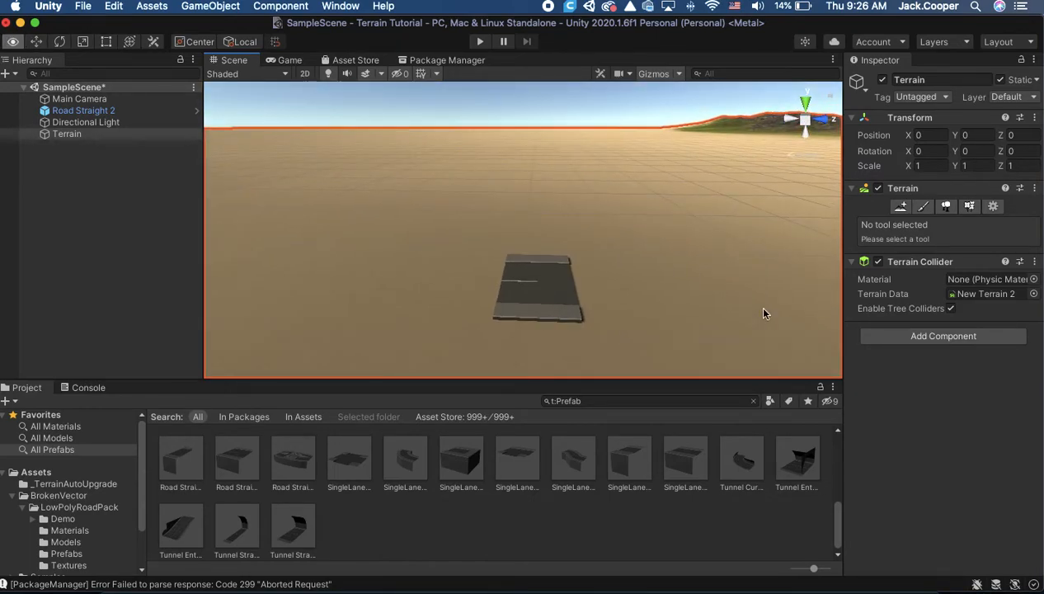
left_click(571, 283)
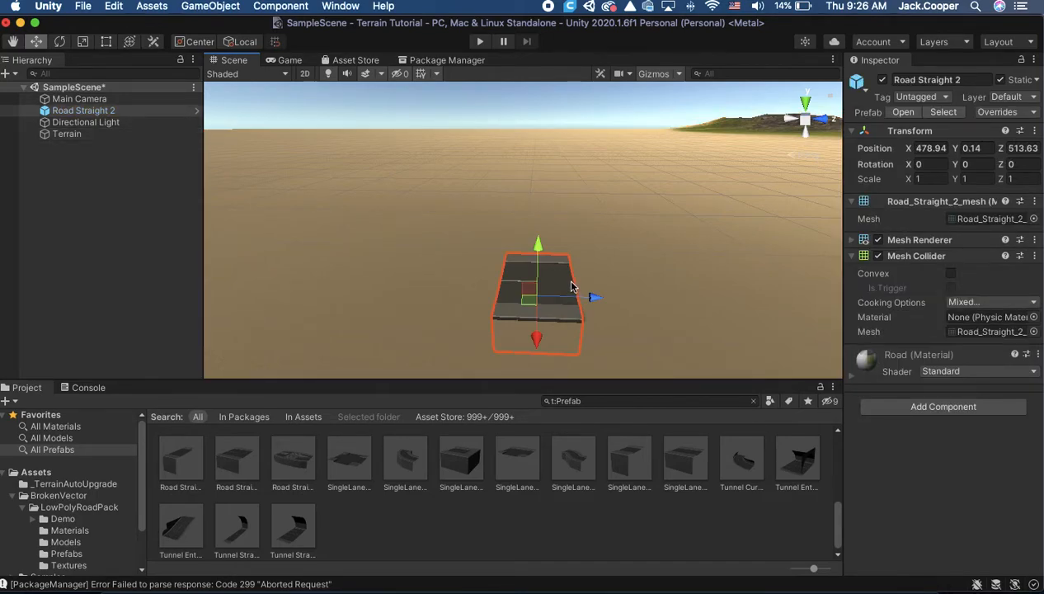
left_click(567, 287)
left_click(567, 289)
left_click(557, 287)
left_click(554, 288)
key("cmd+d")
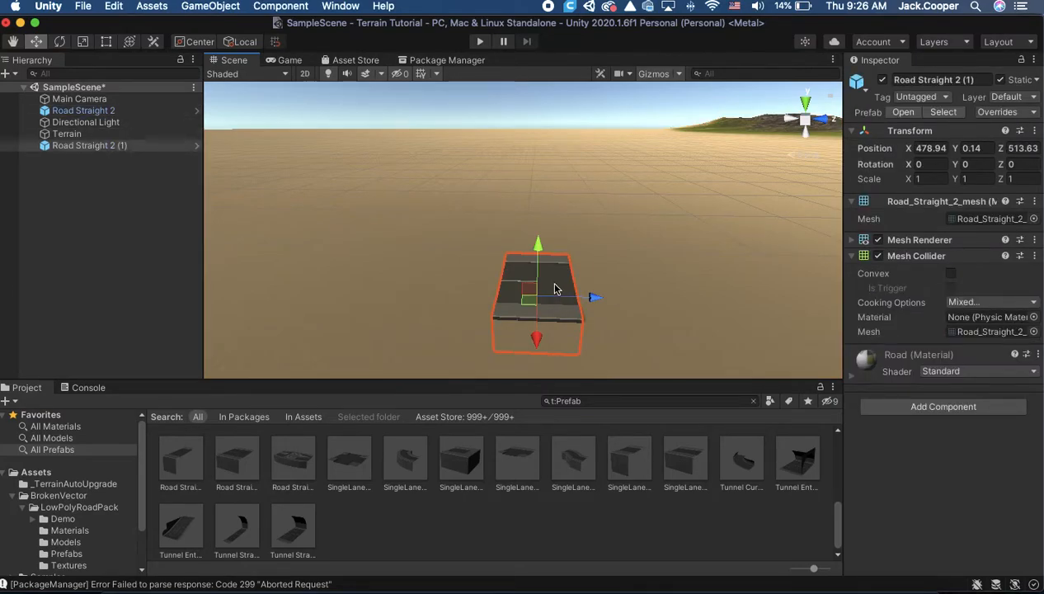
left_click_drag(594, 299, 524, 299)
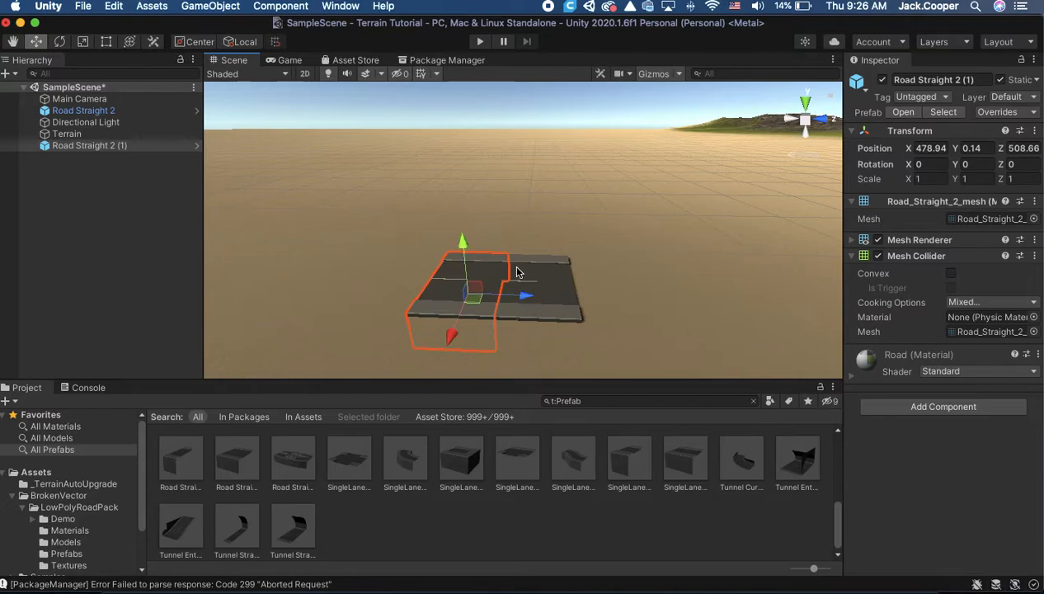
Duplicate both road pieces together and move the copies along Z to extend the road to four pieces.
left_click(624, 226)
left_click(475, 289)
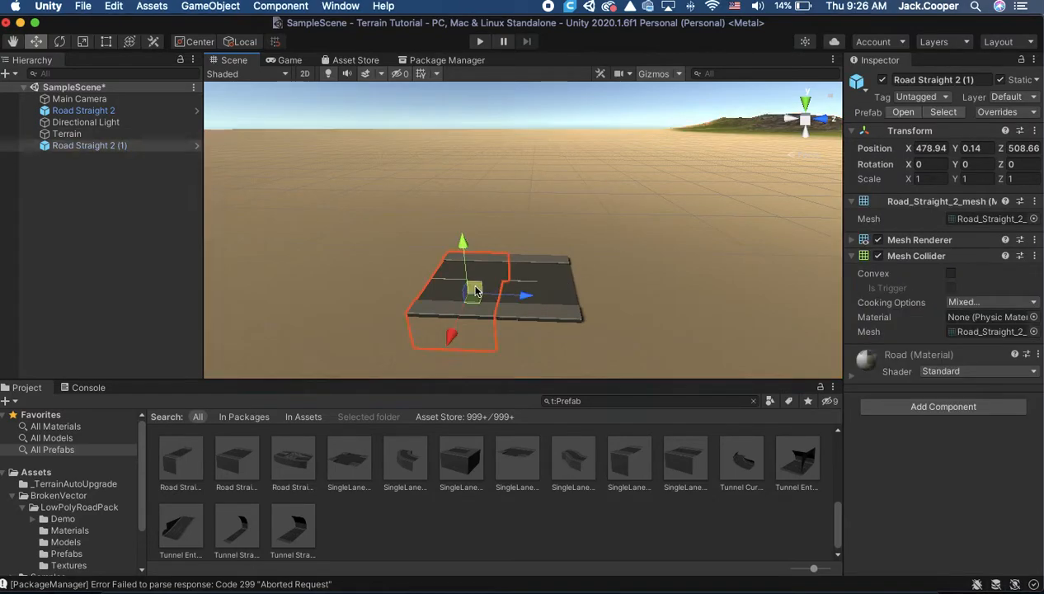
key("shift")
left_click(554, 294, "shift")
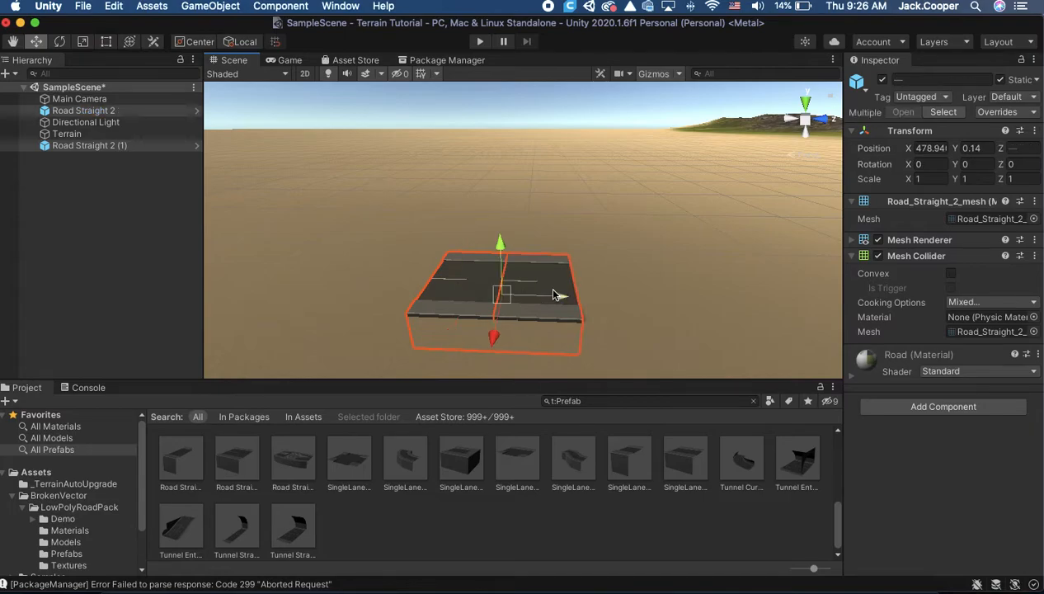
key("super+d")
left_click_drag(555, 295, 420, 303)
scroll(343, 268, "down", 5)
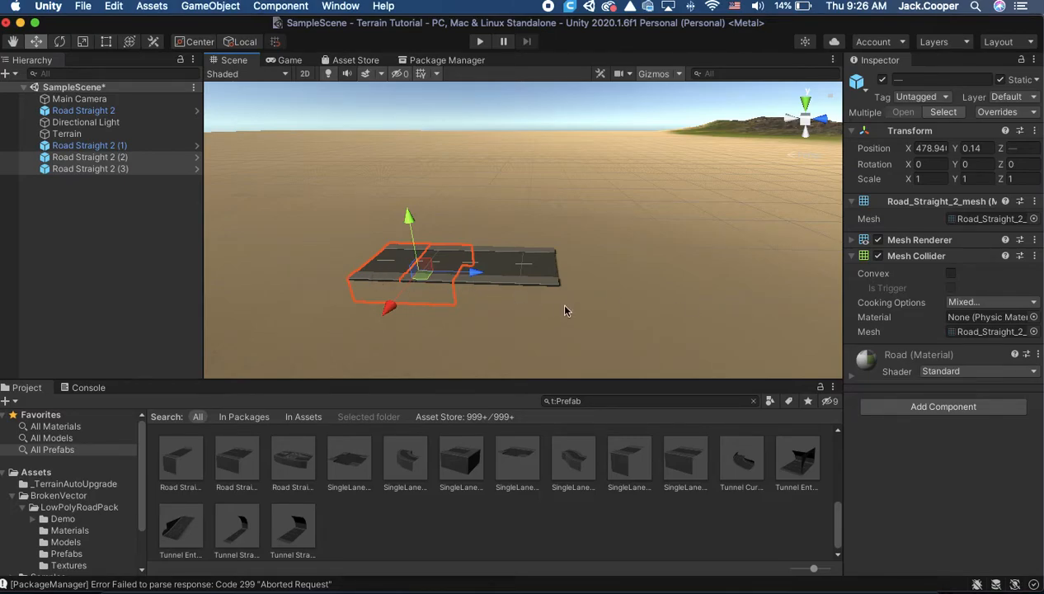
Duplicate all four road pieces and move the copies along Z to extend the road to eight pieces.
left_click(548, 273, "shift")
left_click(498, 263, "shift")
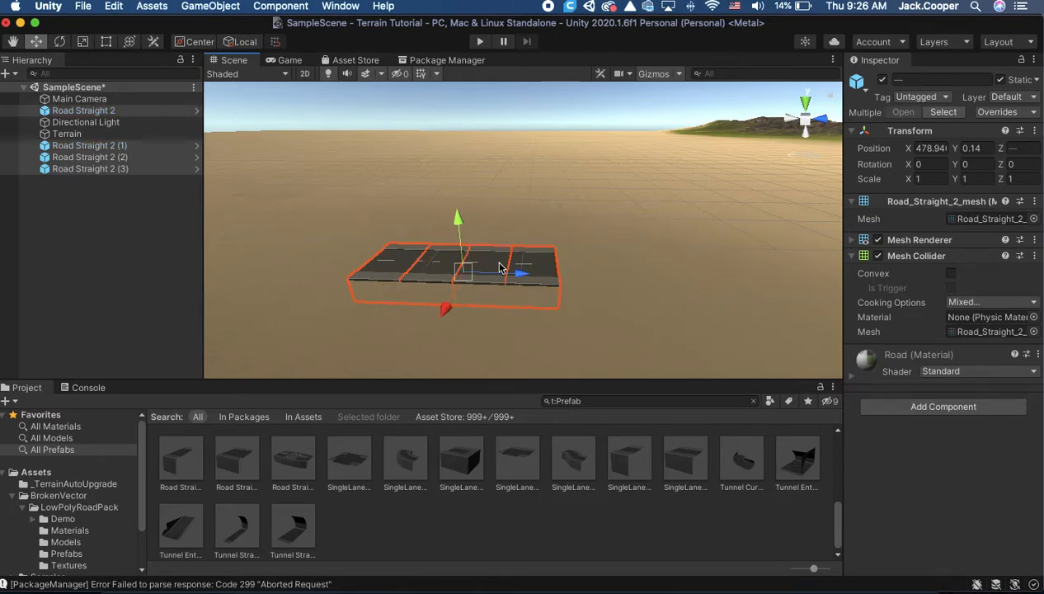
key("super+d")
left_click_drag(524, 272, 345, 278)
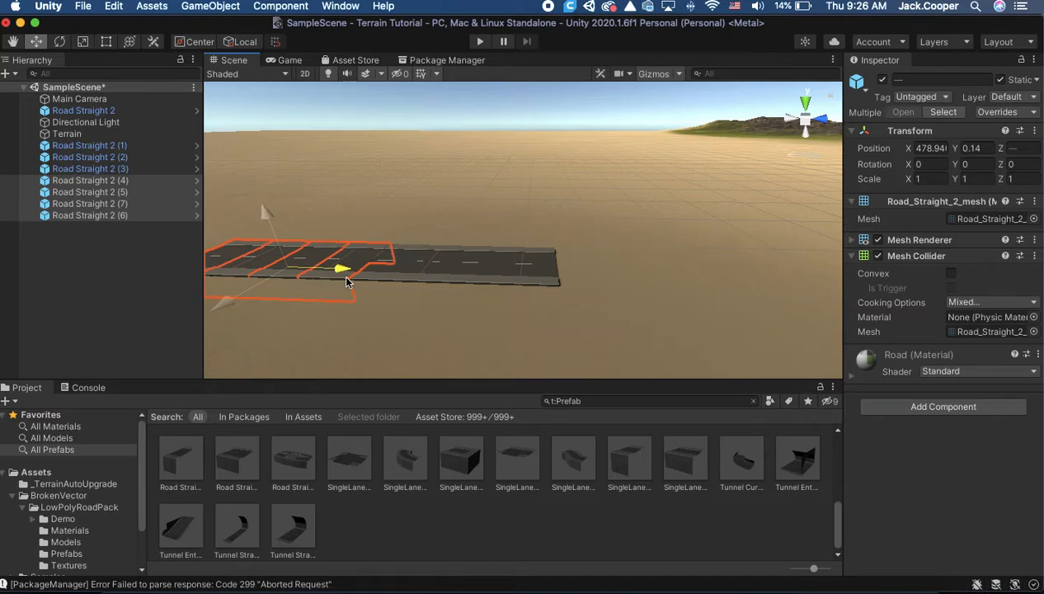
left_click_drag(347, 282, 347, 282)
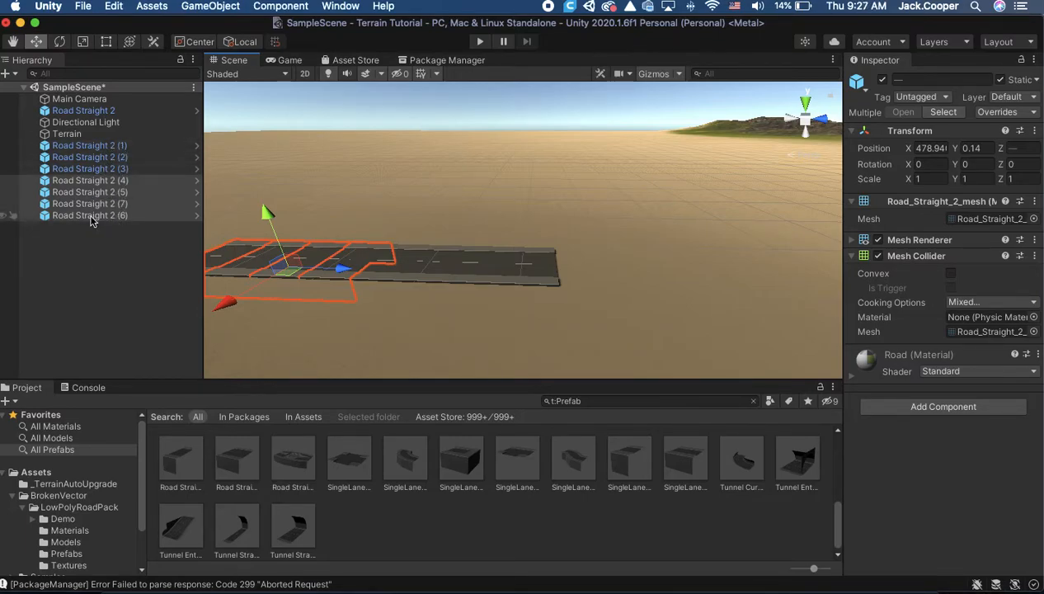
scroll(224, 224, "down", 3)
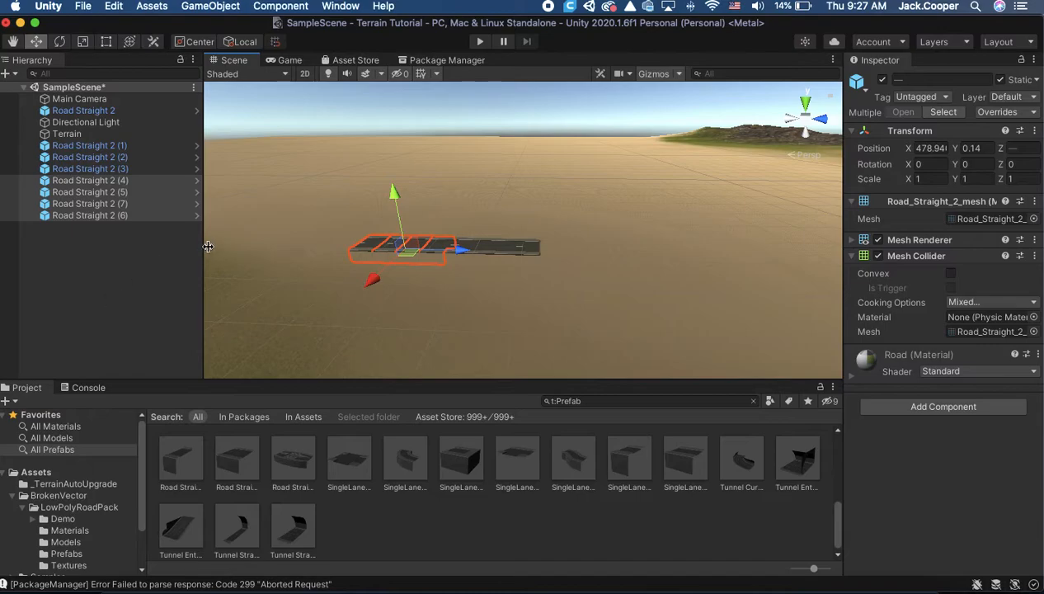
key("Left")
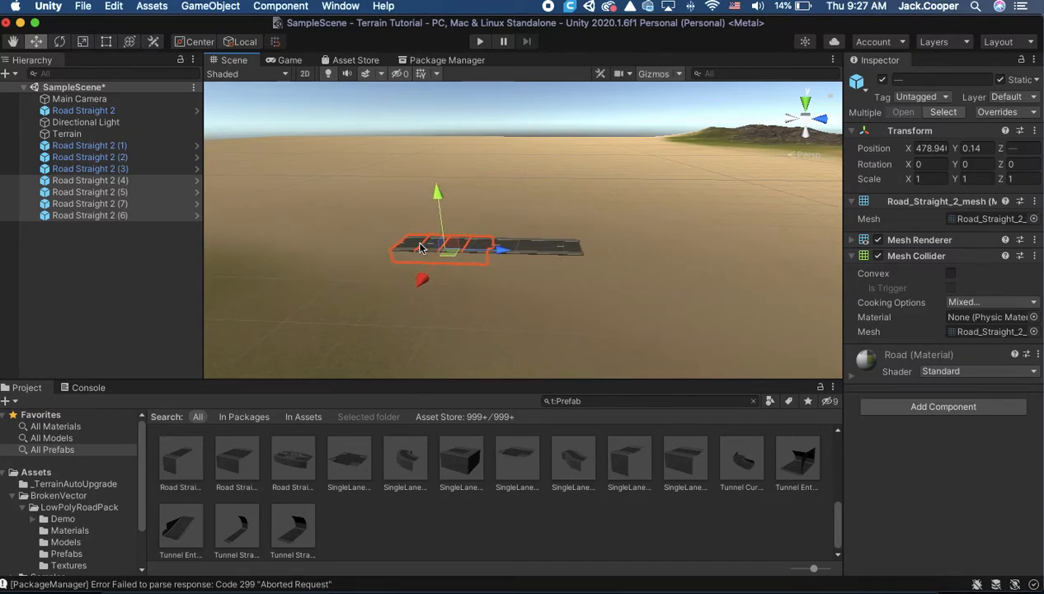
Duplicate all eight road pieces and move the copies along Z to extend the road to sixteen pieces.
key("Up")
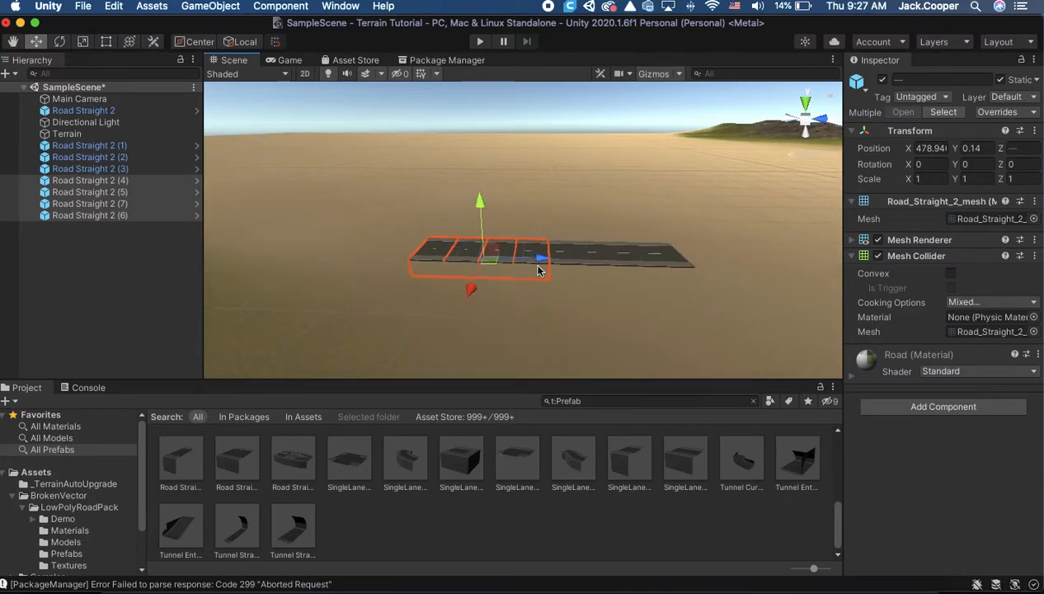
key("Up")
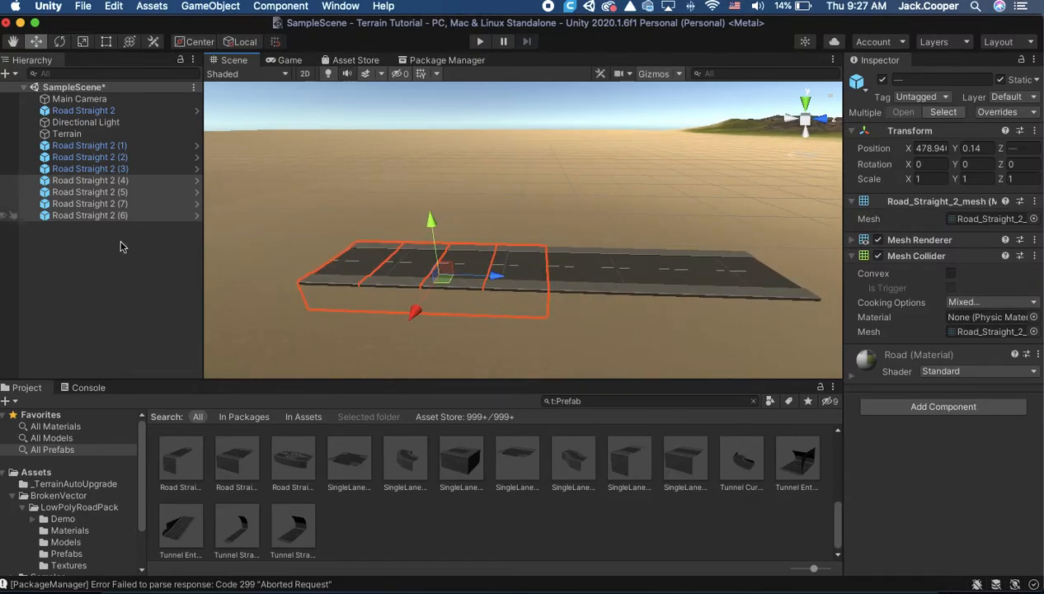
scroll(356, 251, "up", 3)
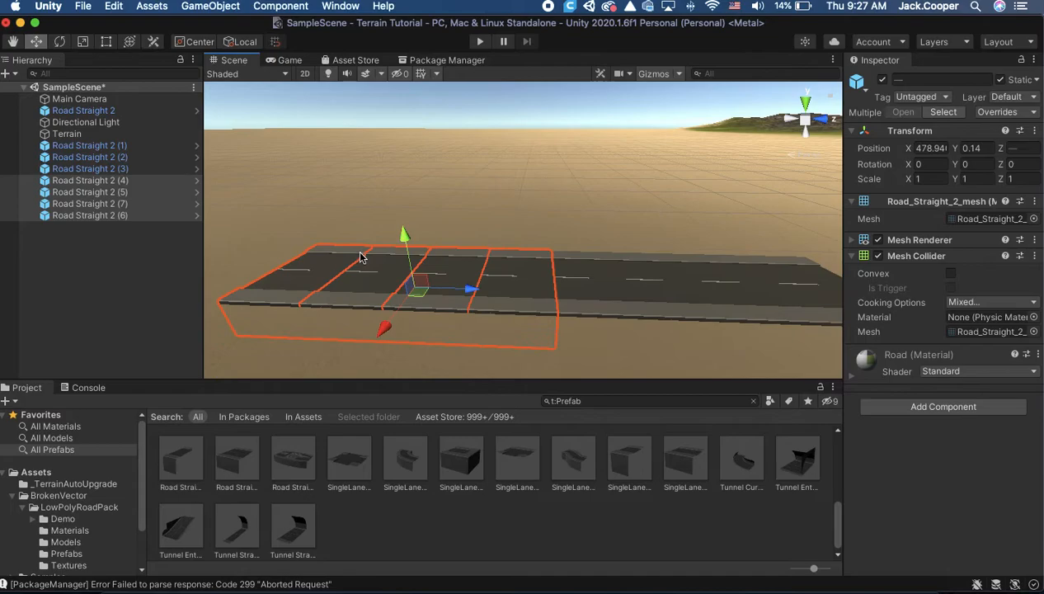
scroll(365, 258, "down", 8)
scroll(406, 274, "down", 5)
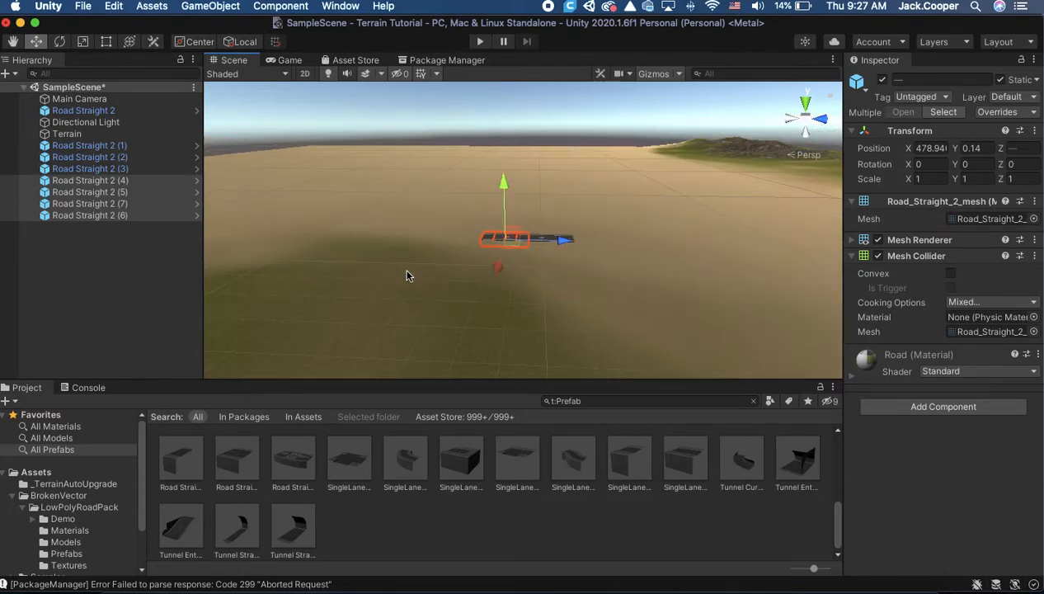
scroll(406, 275, "up", 6)
scroll(406, 274, "down", 3)
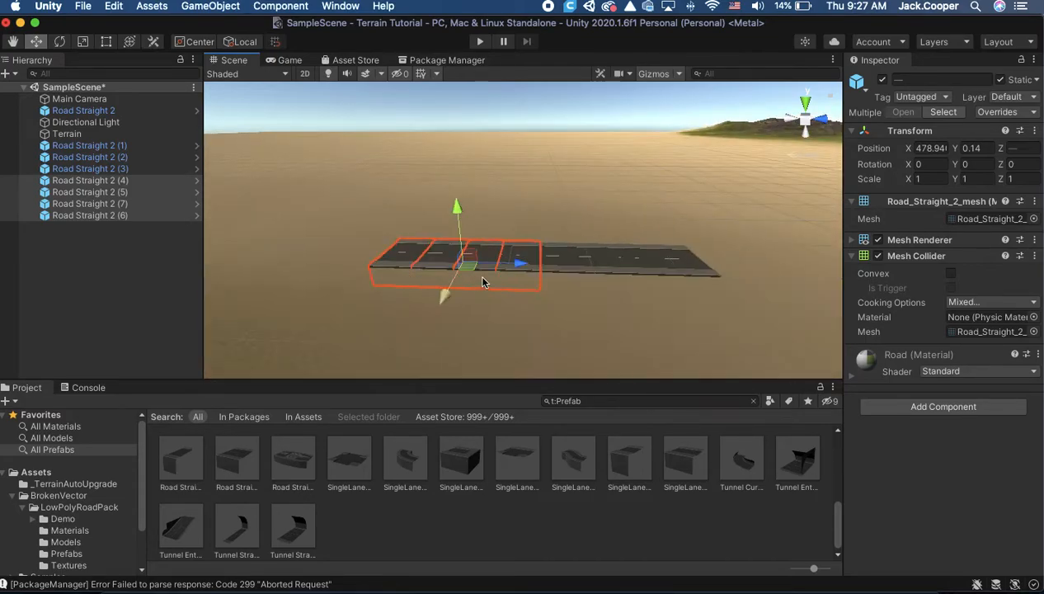
left_click(554, 258, "shift")
left_click(592, 258, "shift")
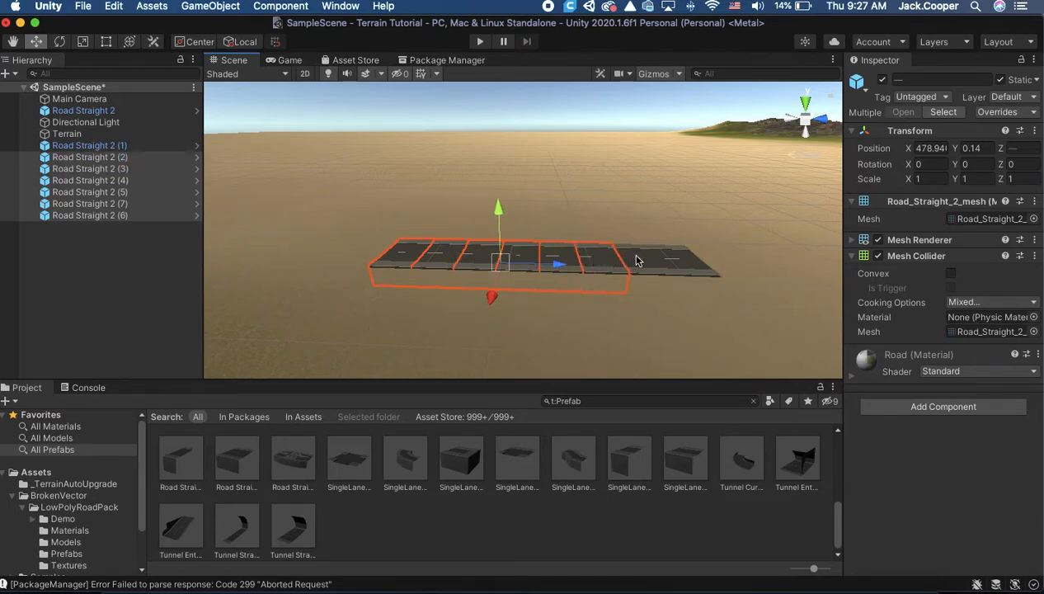
left_click(651, 262, "shift")
left_click(676, 262, "shift")
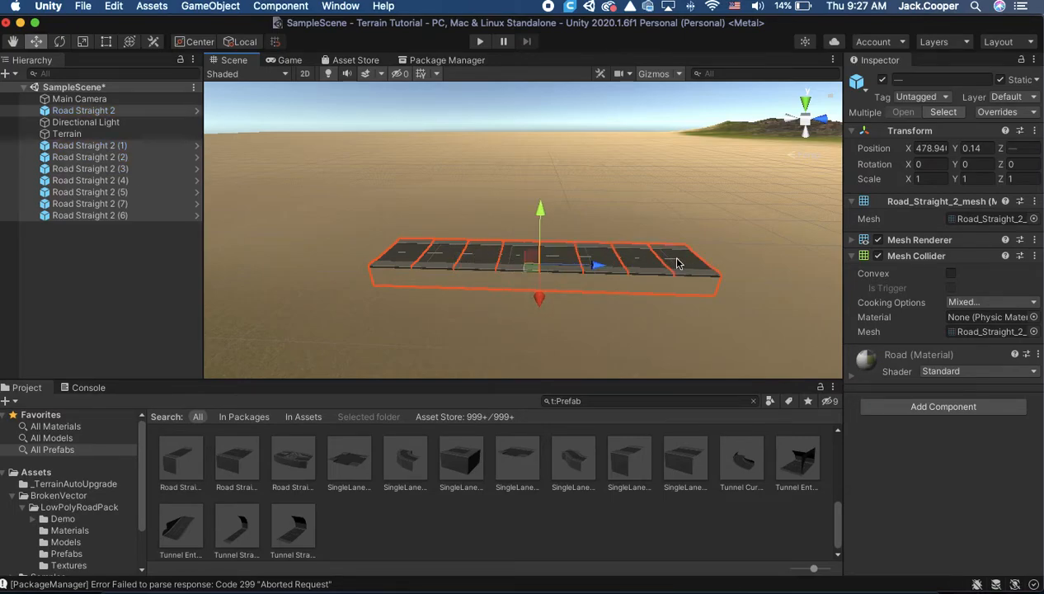
key("super+d")
left_click_drag(595, 264, 297, 257)
scroll(361, 233, "down", 5)
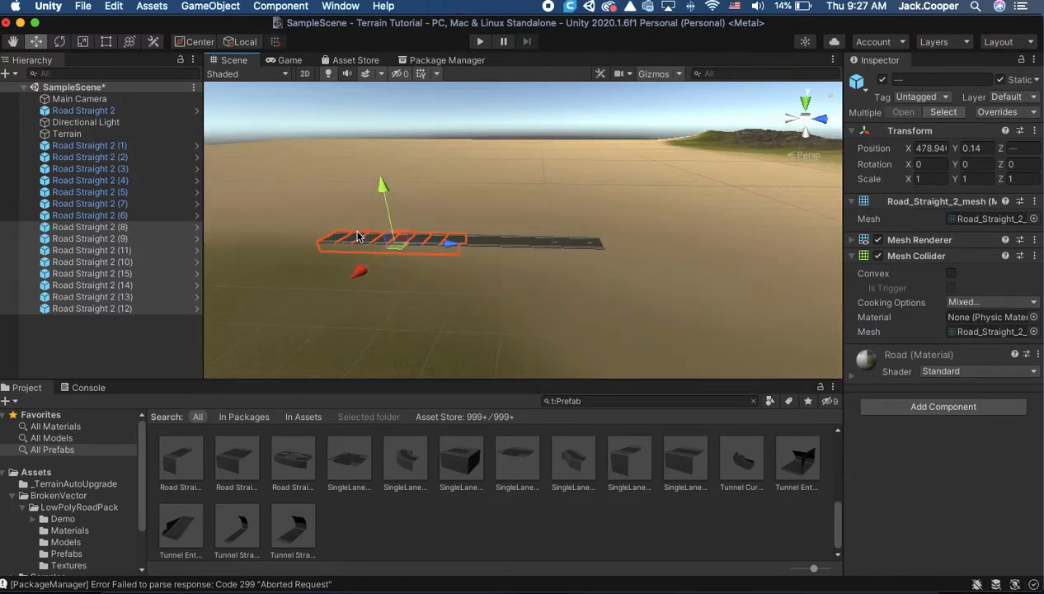
scroll(357, 238, "up", 3)
right_click_drag(306, 283, 340, 289)
key("Left")
key("Left")
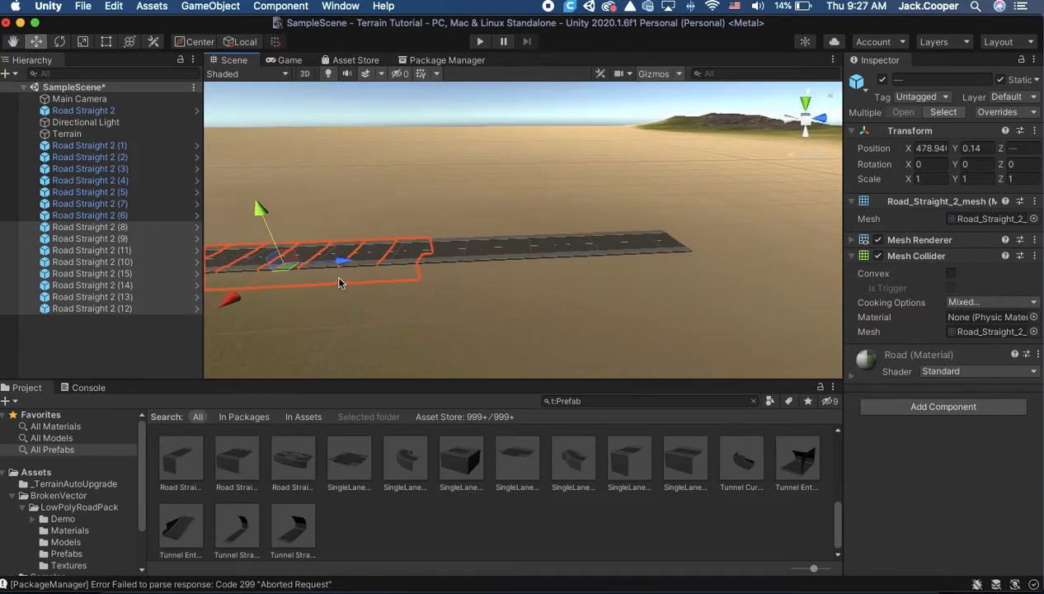
scroll(334, 282, "down", 1)
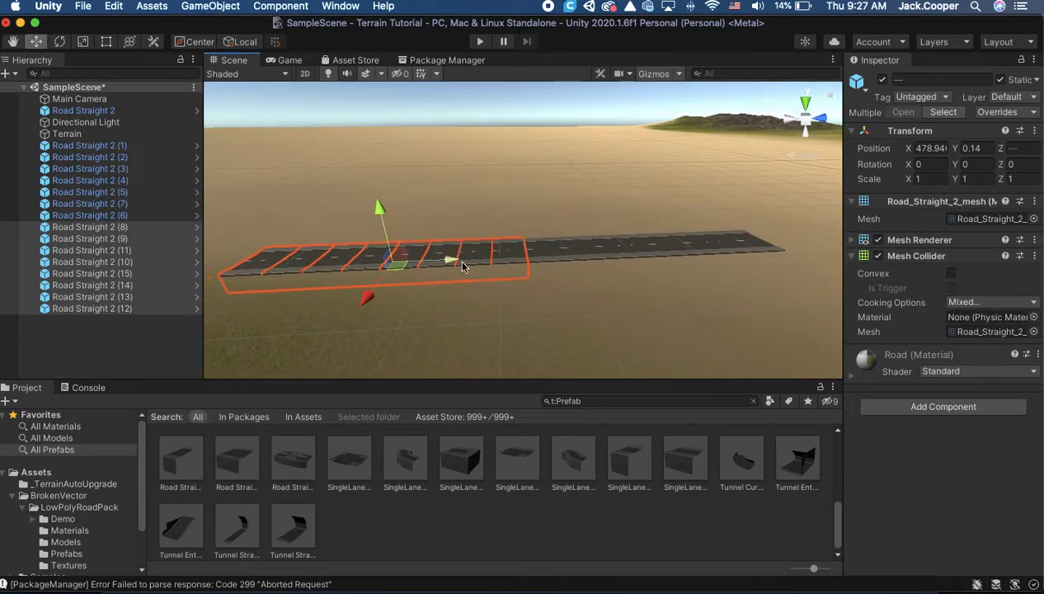
left_click(121, 146)
left_click(110, 307, "shift")
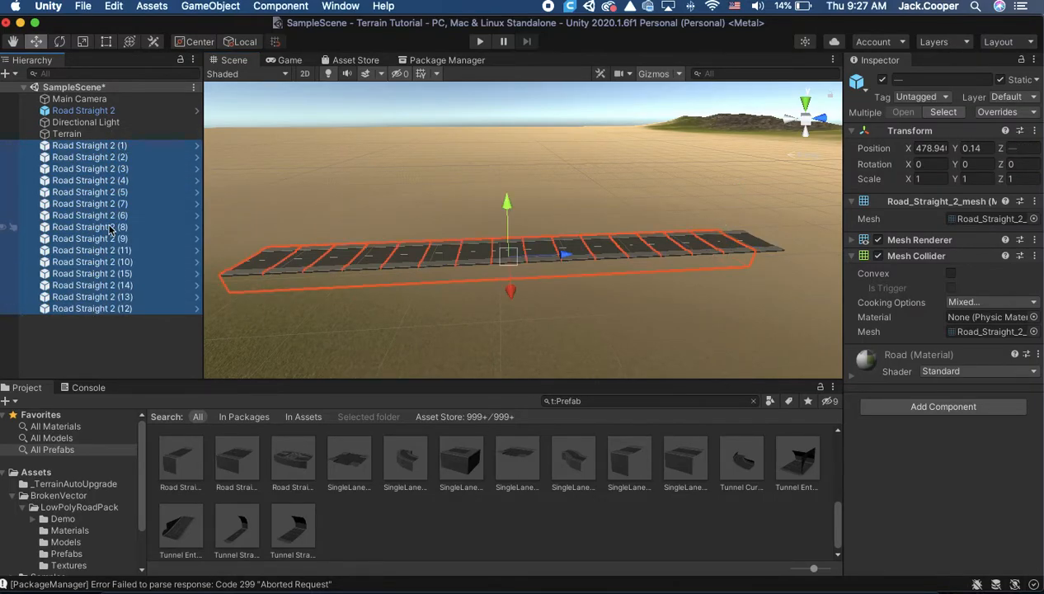
left_click(113, 112, "super")
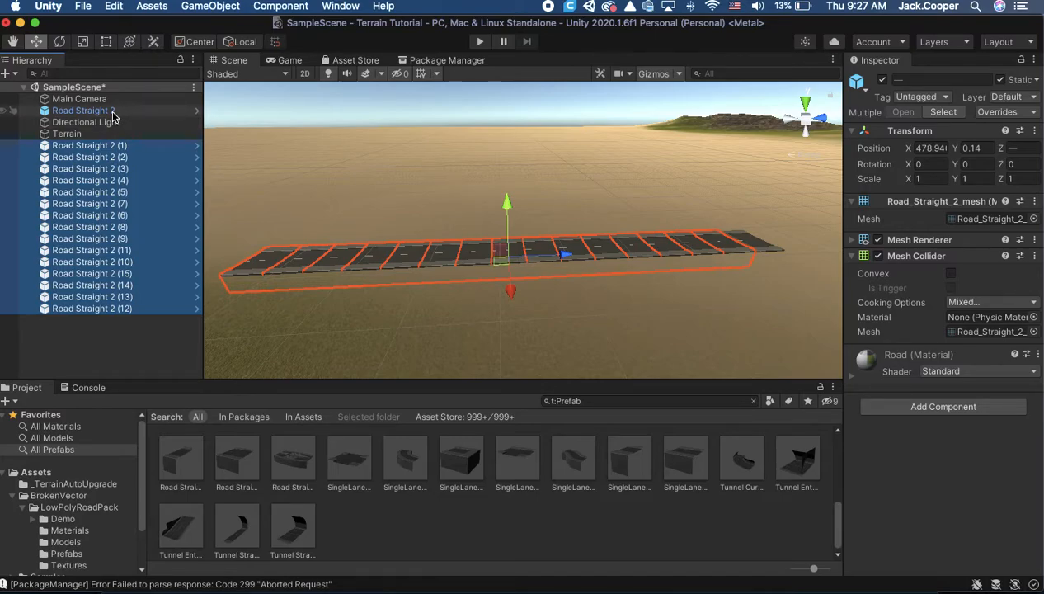
right_click(113, 115)
key("Escape")
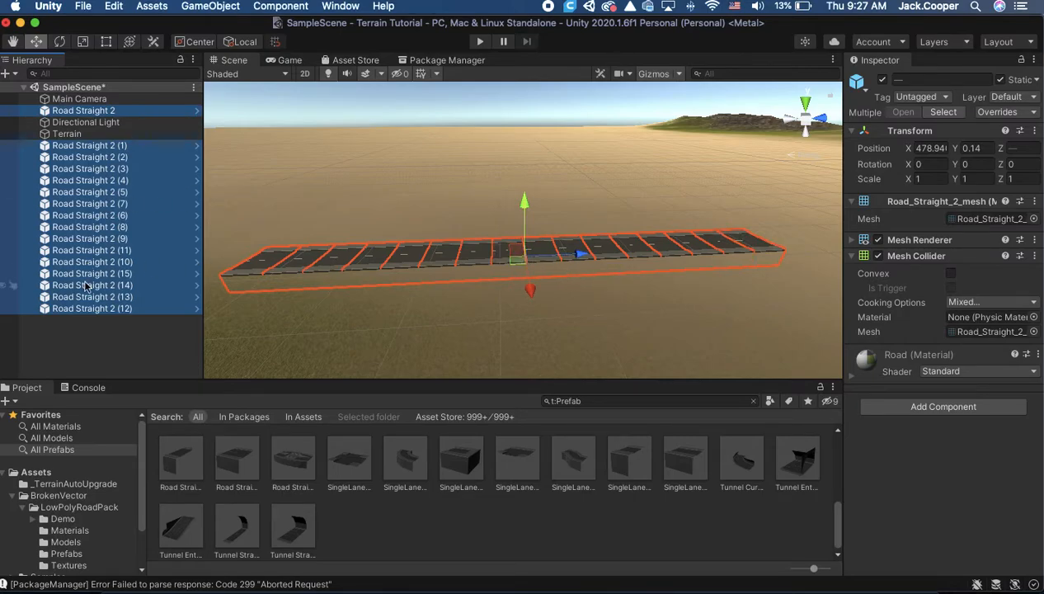
left_click(108, 330)
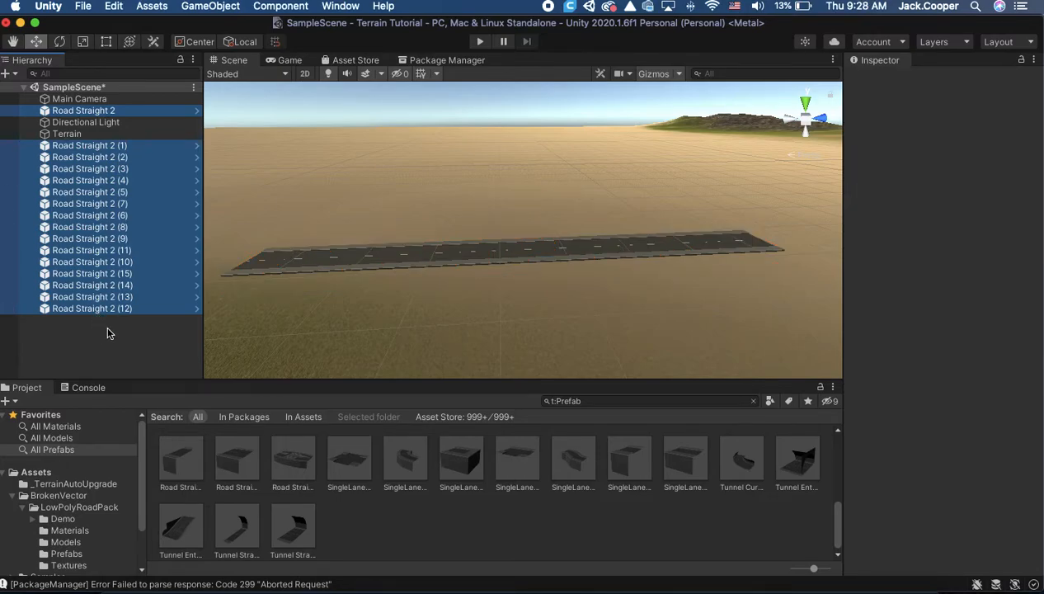
Create an empty game object in the scene and rename it Street.
left_click(7, 74)
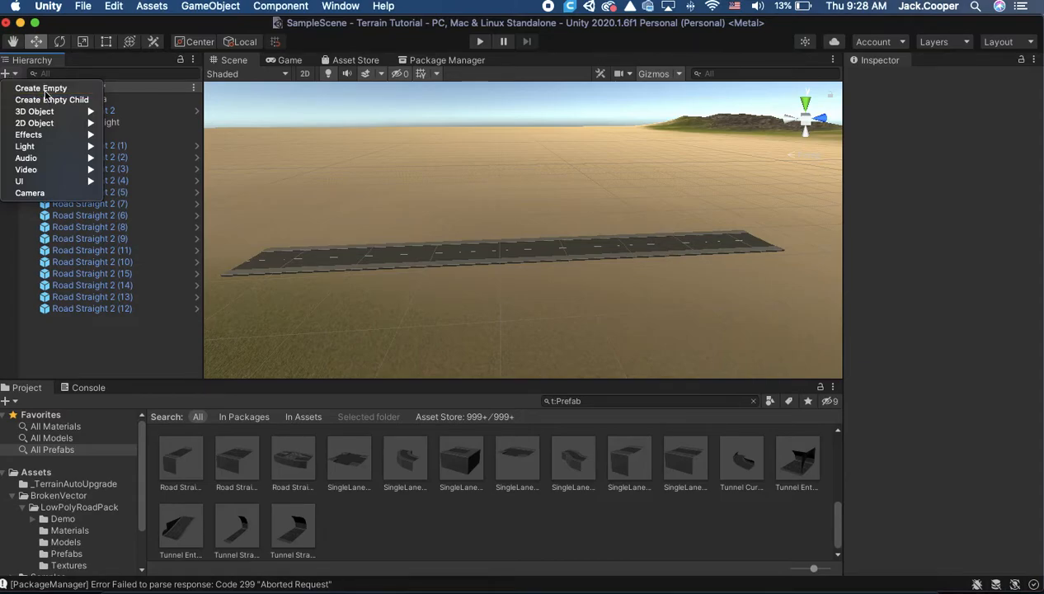
left_click(43, 89)
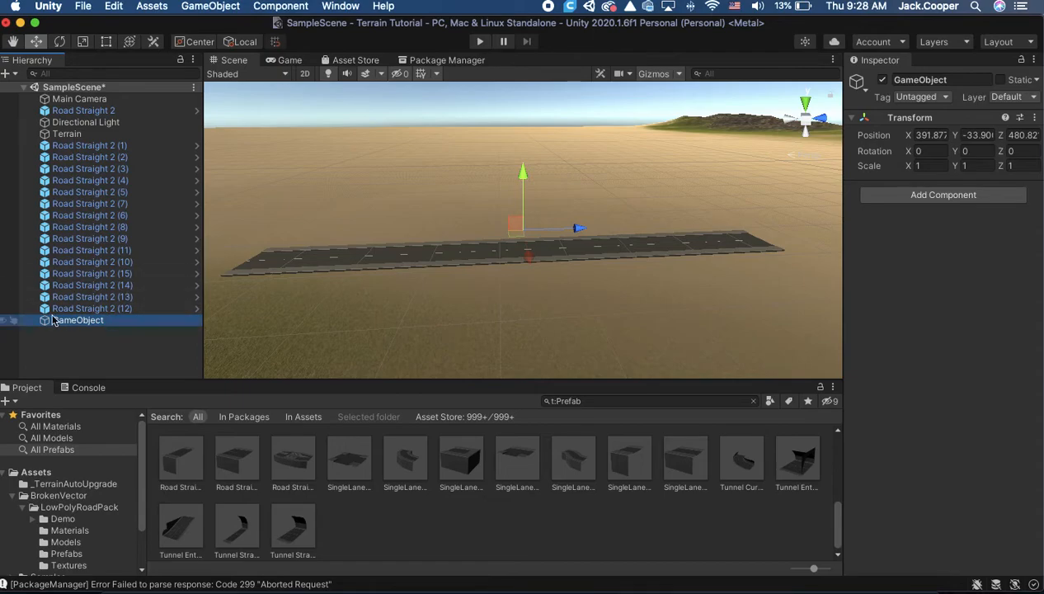
double_click(78, 323)
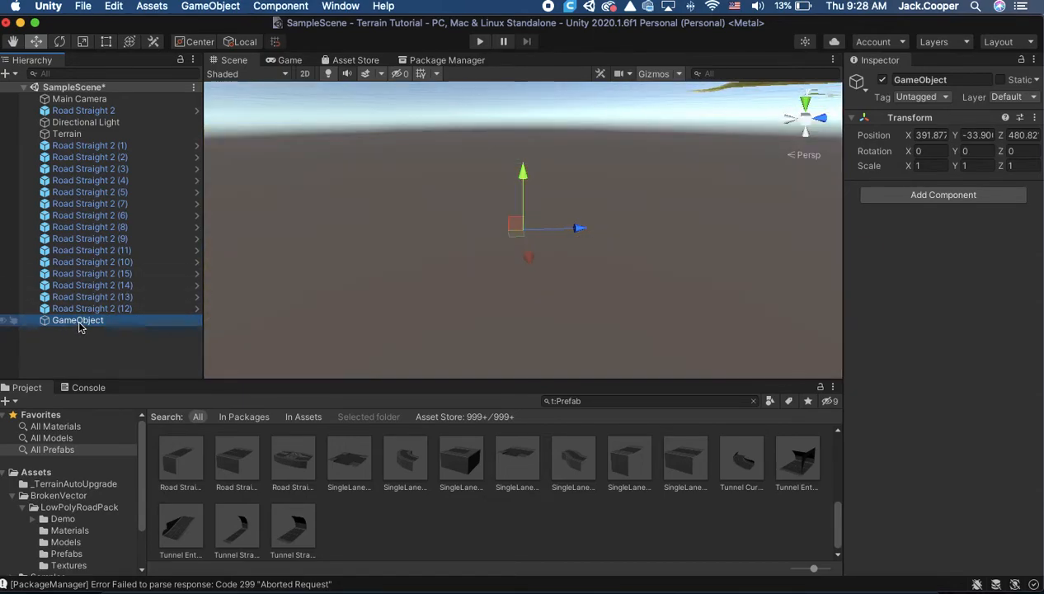
right_click(79, 324)
left_click(124, 372)
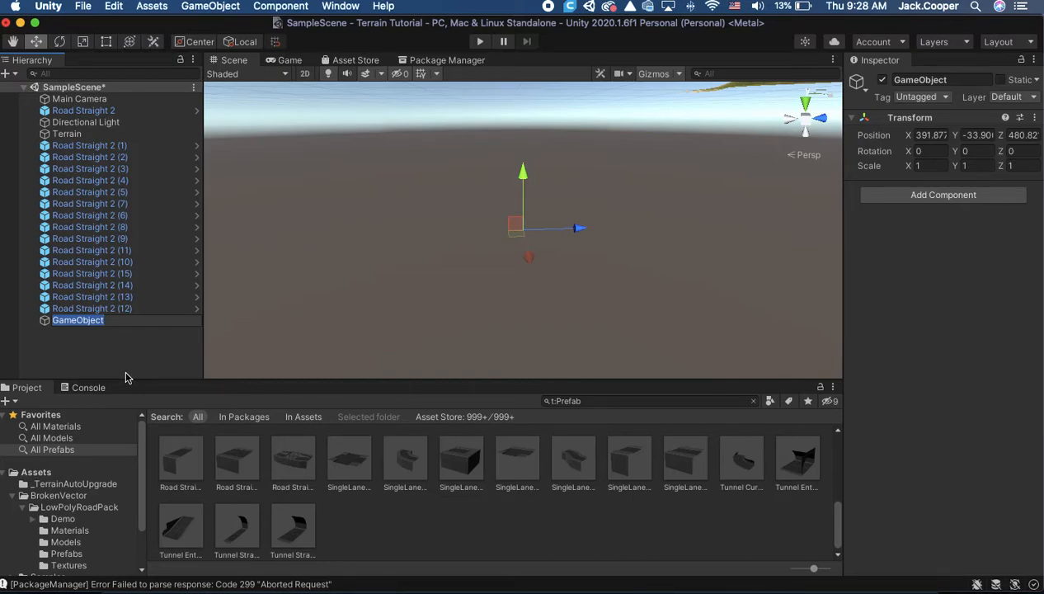
type("Street")
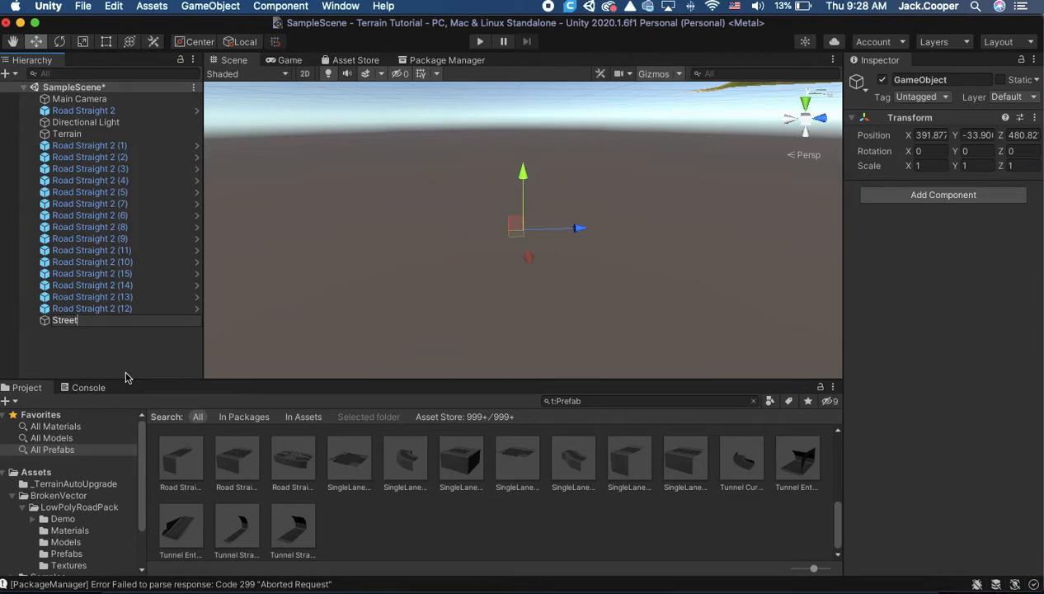
key("Return")
left_click(102, 359)
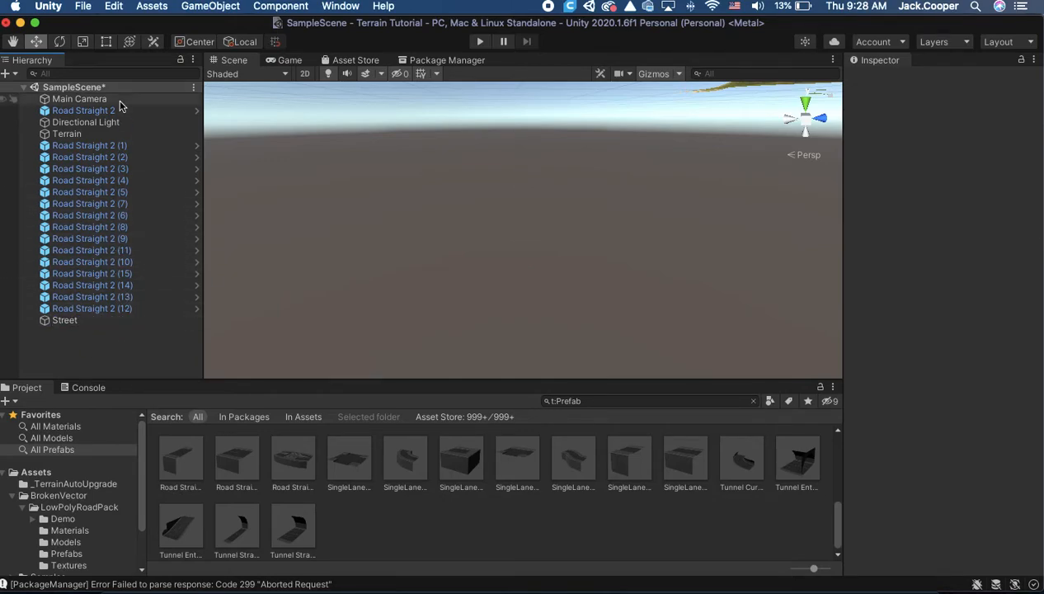
Make all sixteen Road Straight 2 pieces children of the Street object and collapse the group.
left_click(94, 131)
double_click(89, 110)
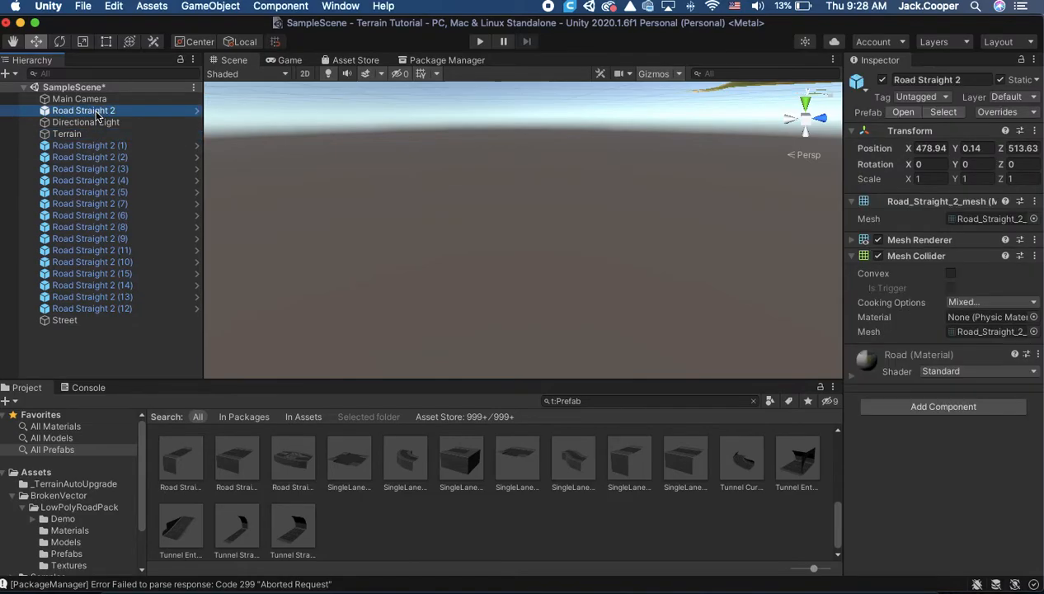
left_click(68, 320)
scroll(320, 273, "up", 3)
scroll(319, 273, "down", 5)
scroll(314, 268, "down", 5)
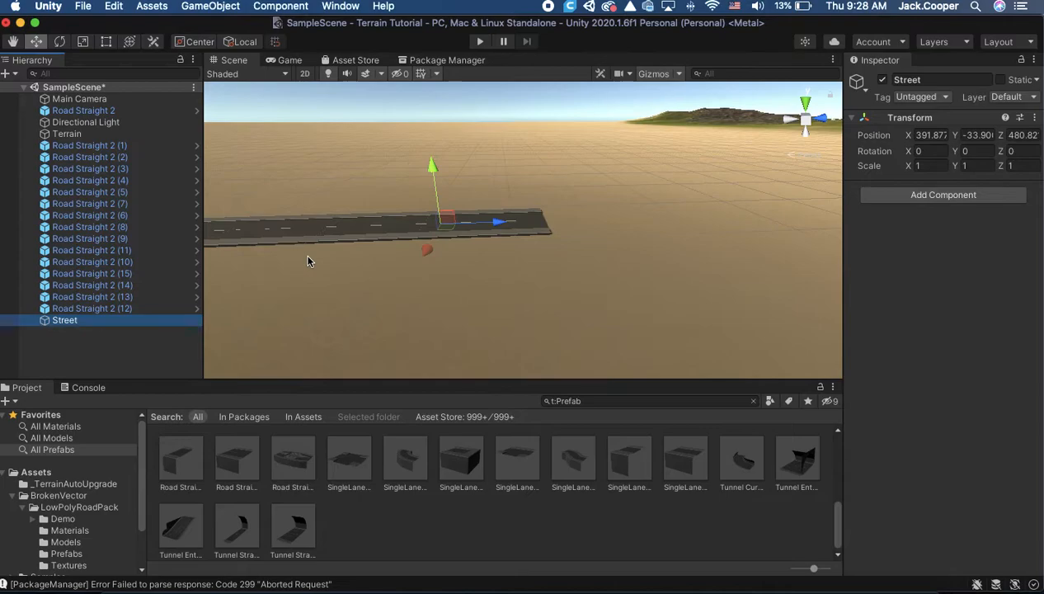
left_click(299, 255)
key("Left")
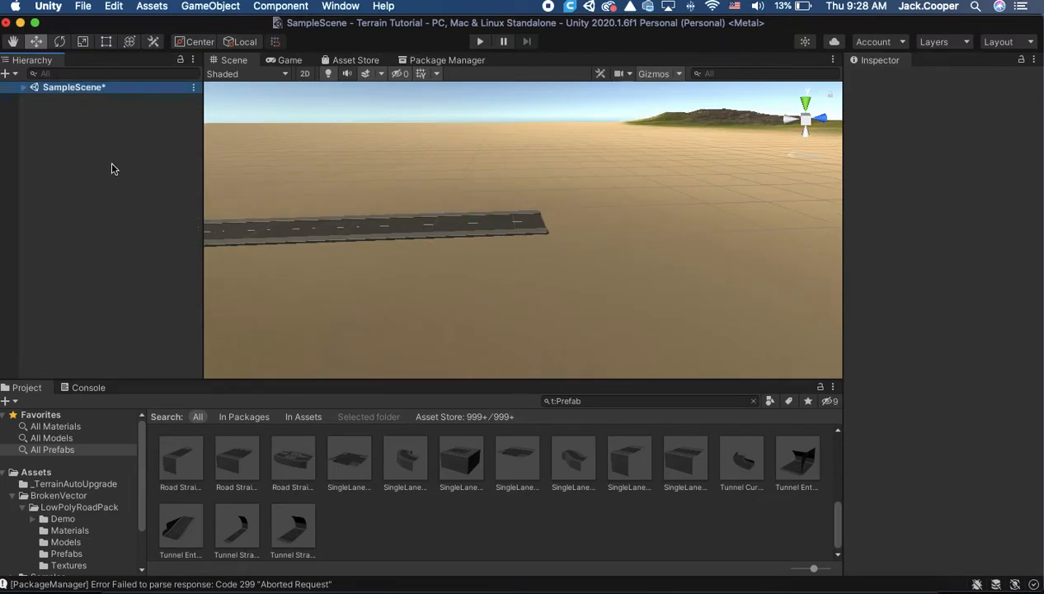
left_click(24, 87)
left_click(85, 145)
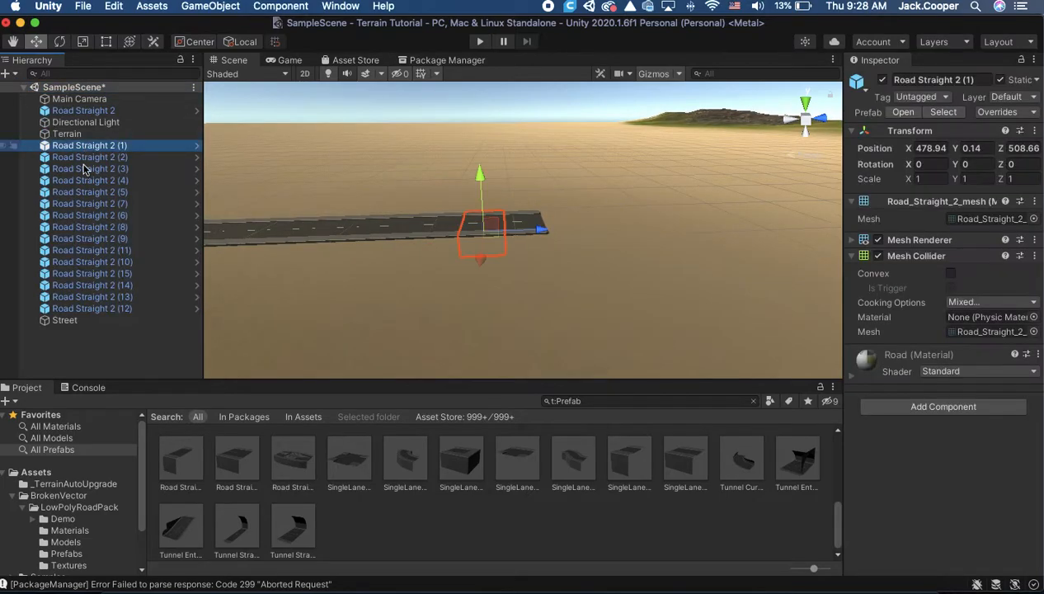
left_click(86, 309, "shift")
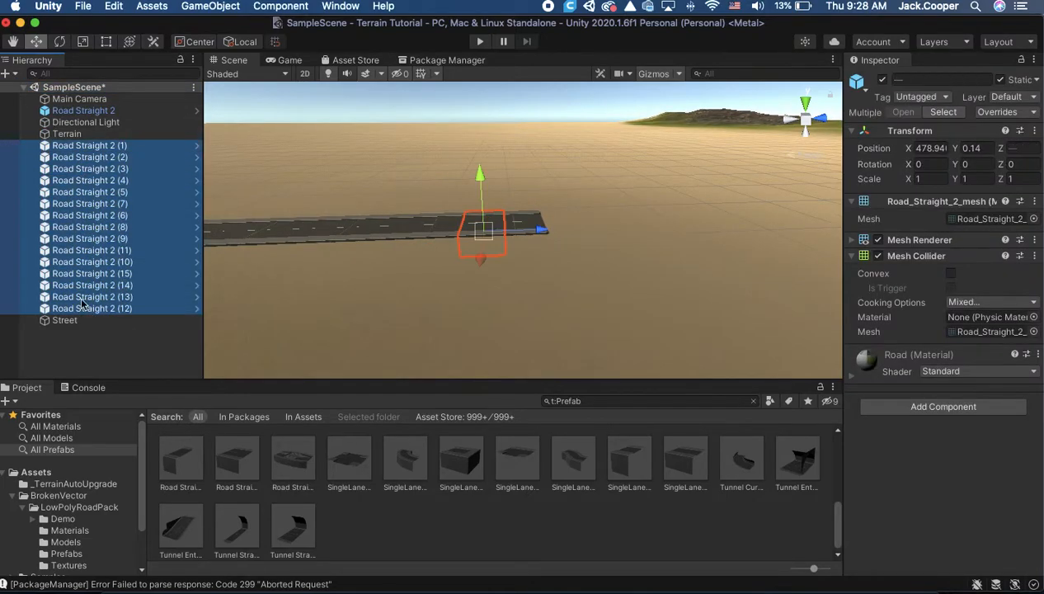
left_click(74, 113, "super")
left_click_drag(68, 314, 66, 320)
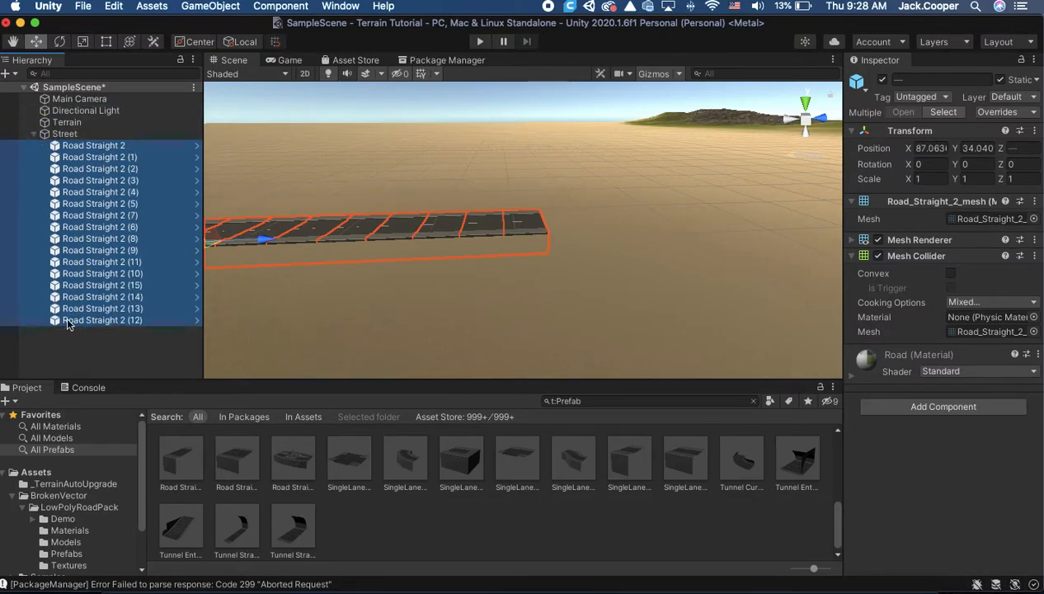
left_click(34, 134)
left_click(74, 157)
scroll(229, 201, "down", 5)
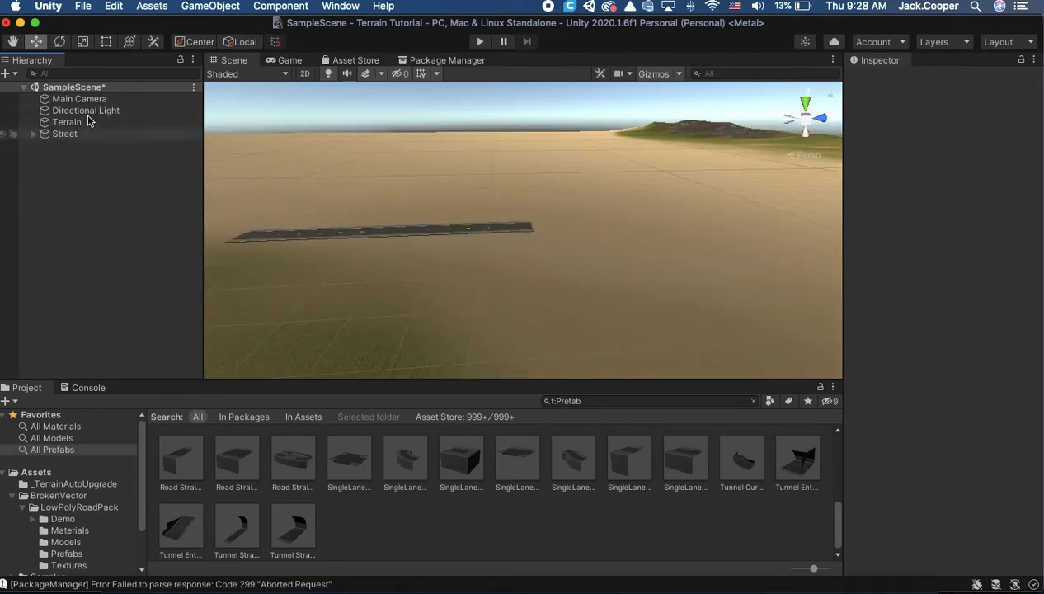
Duplicate the Street group three times and move the copies along X into parallel roads, the farthest at X 332.2.
left_click(69, 135)
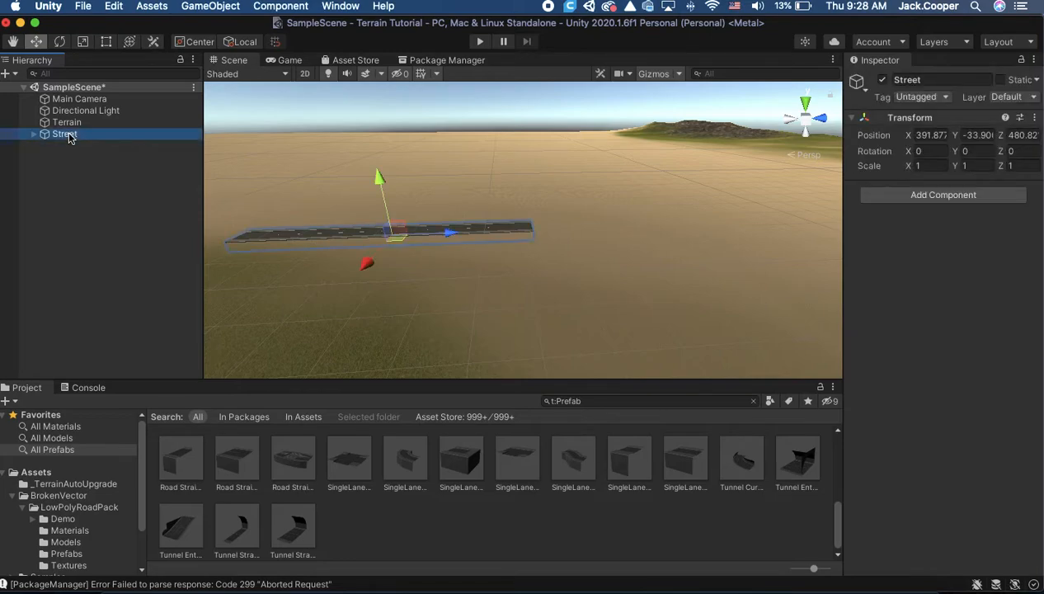
scroll(320, 262, "up", 2)
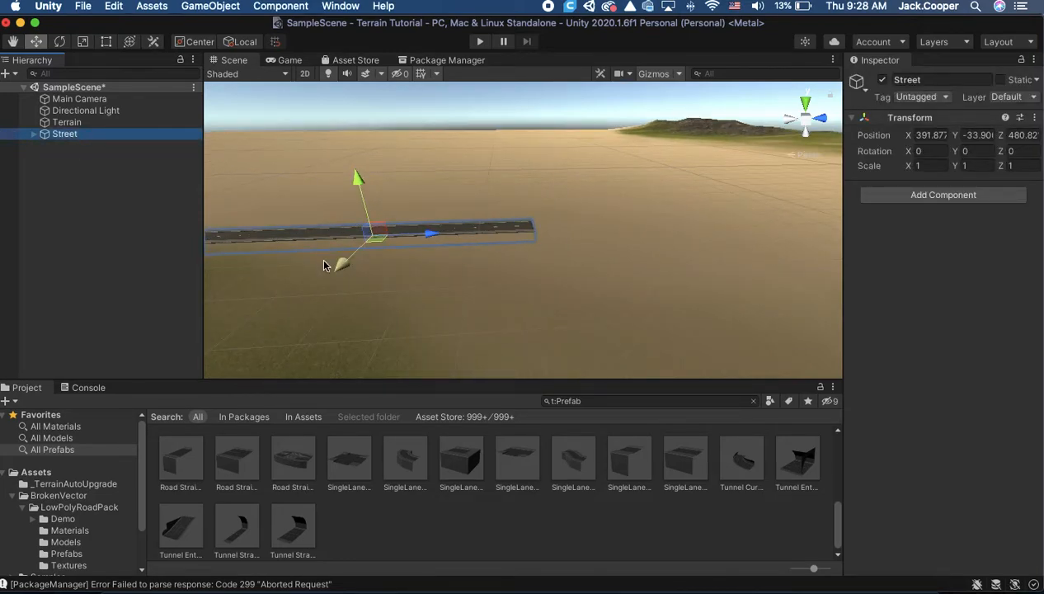
scroll(320, 256, "down", 10)
scroll(391, 223, "up", 3)
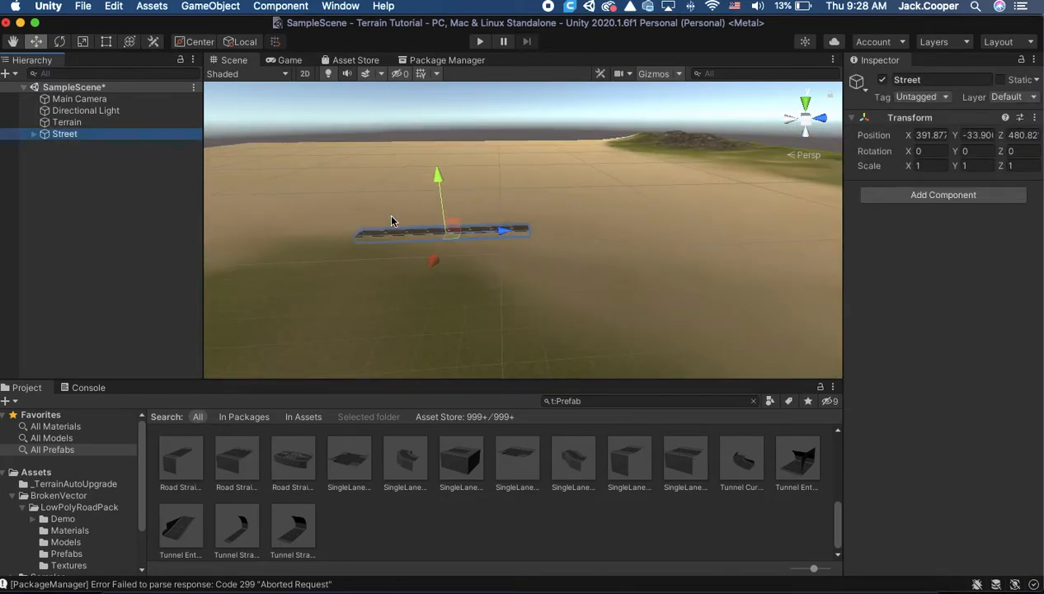
right_click_drag(420, 198, 391, 257)
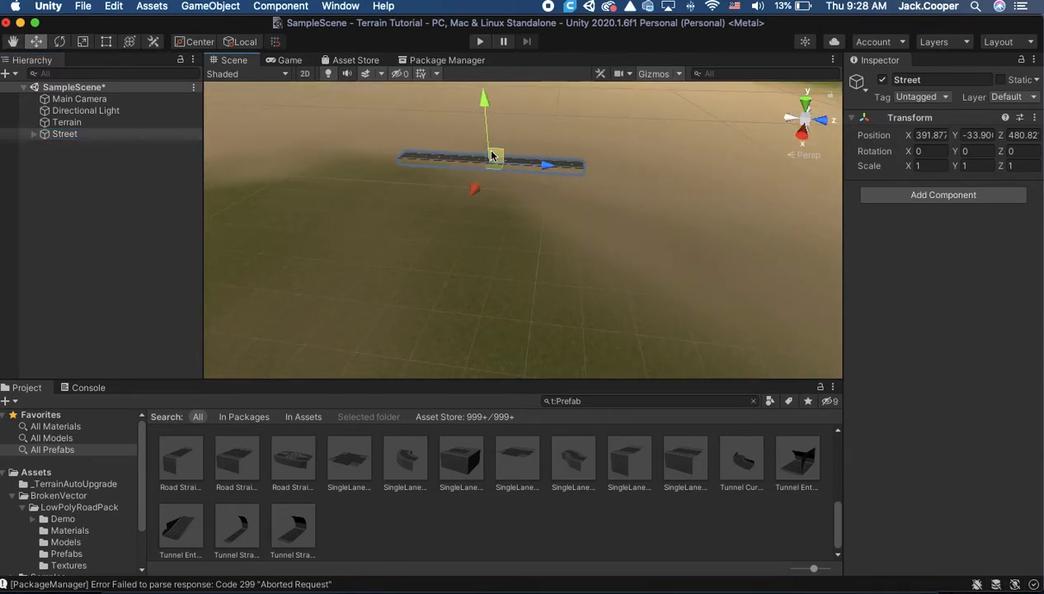
right_click_drag(521, 145, 507, 183)
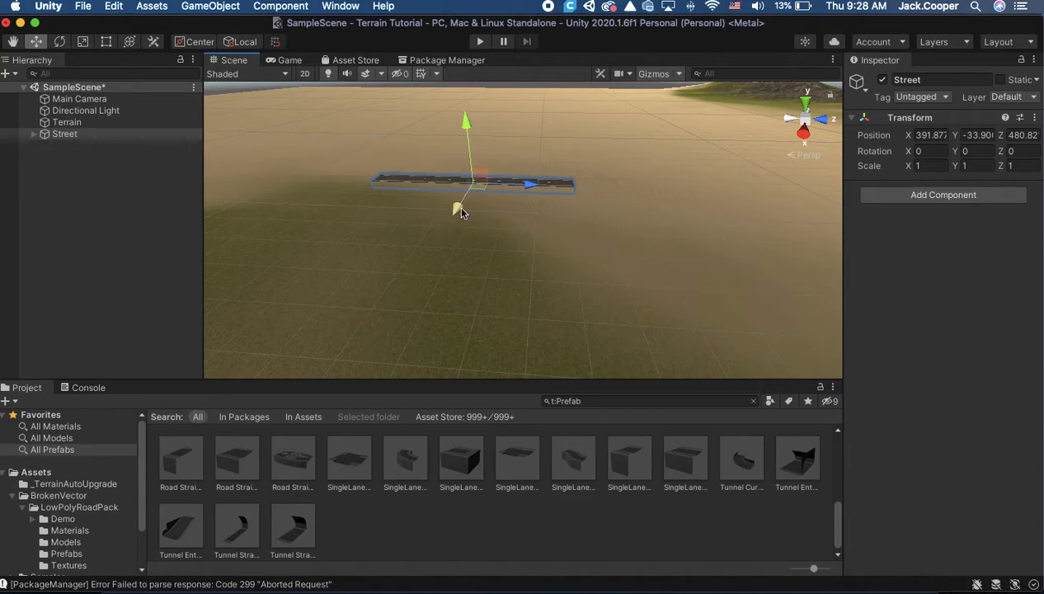
left_click(489, 195)
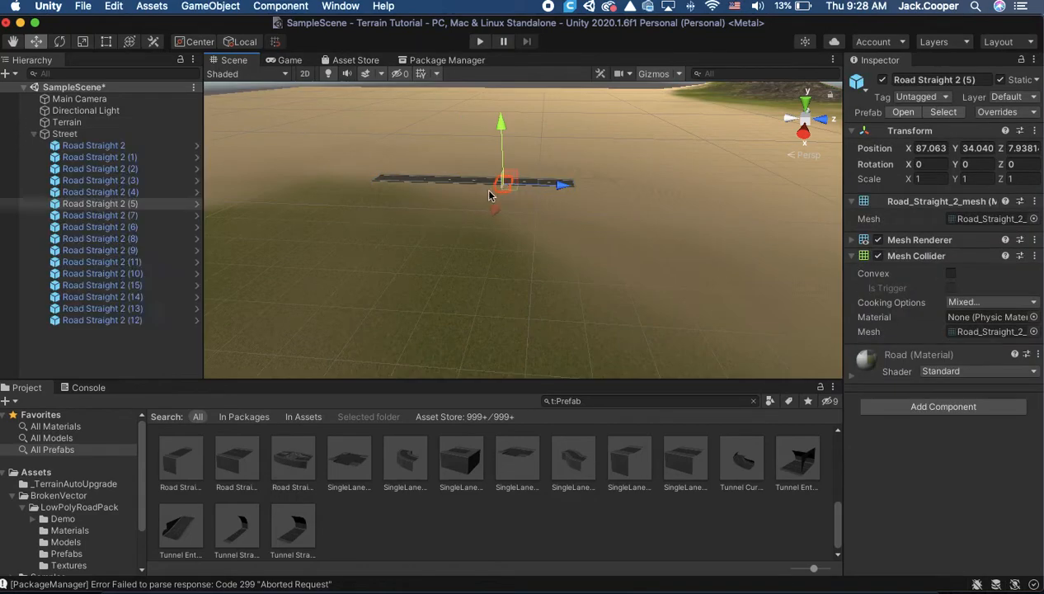
left_click(64, 133)
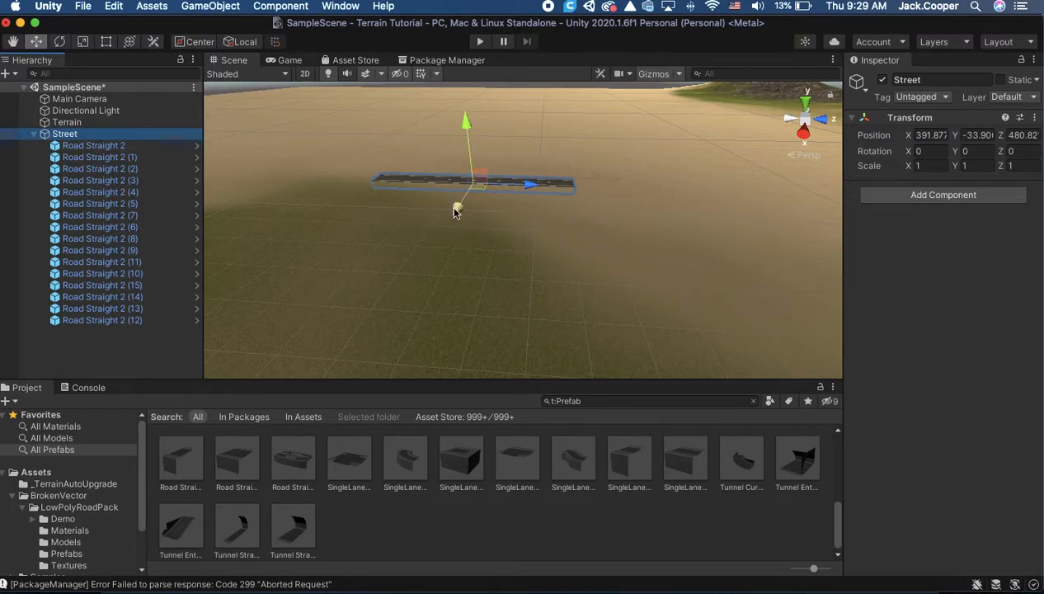
key("super+d")
left_click_drag(455, 211, 488, 158)
key("super+d")
key("super+d")
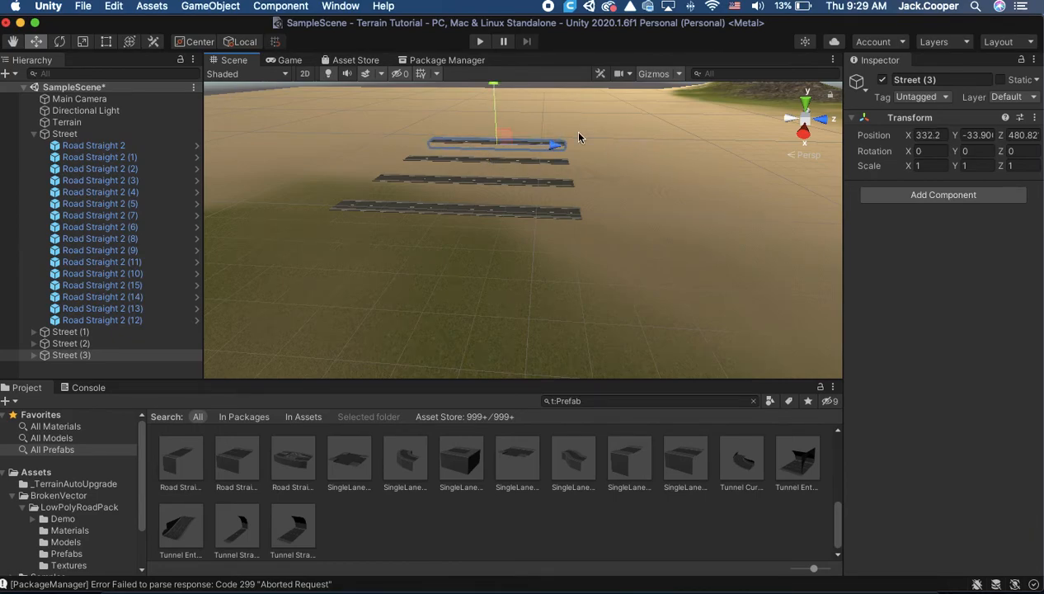
Collapse the Street group and check which of the four parallel roads each Street object represents.
left_click(34, 133)
left_click(66, 145)
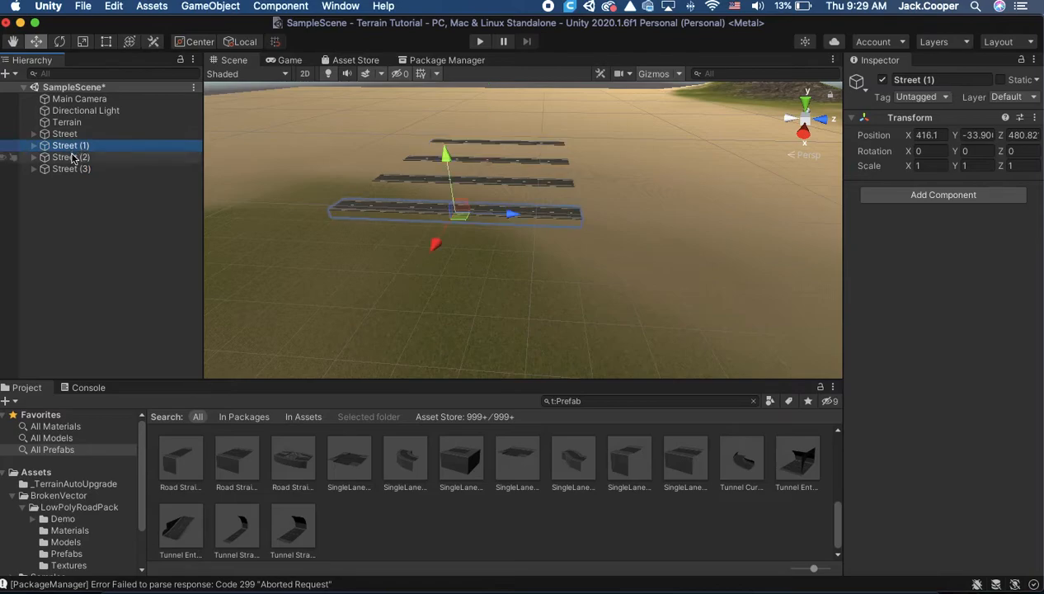
left_click(64, 135)
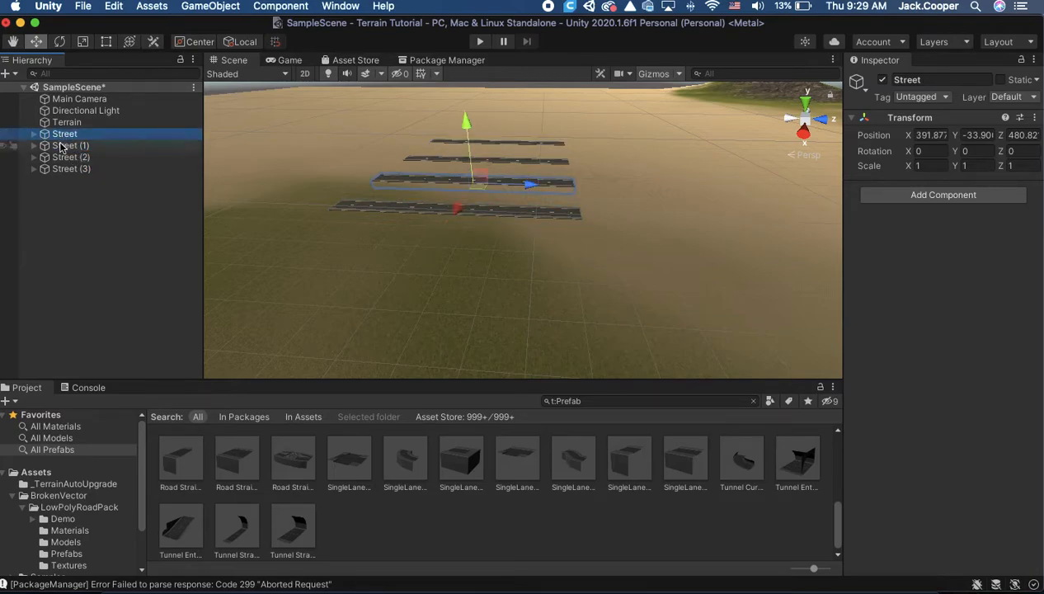
left_click(65, 145)
left_click(66, 157)
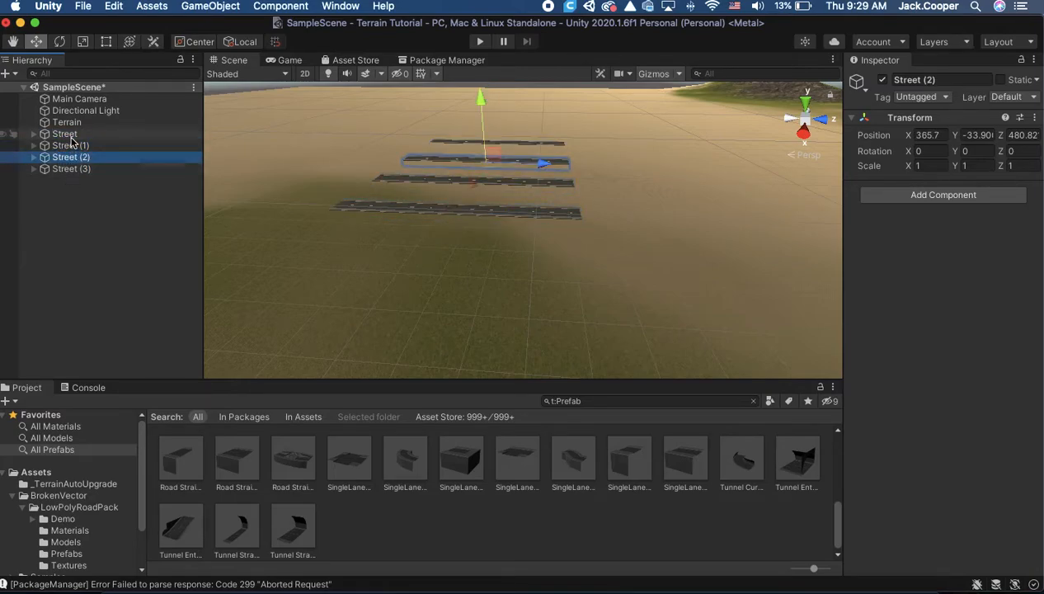
left_click(66, 135)
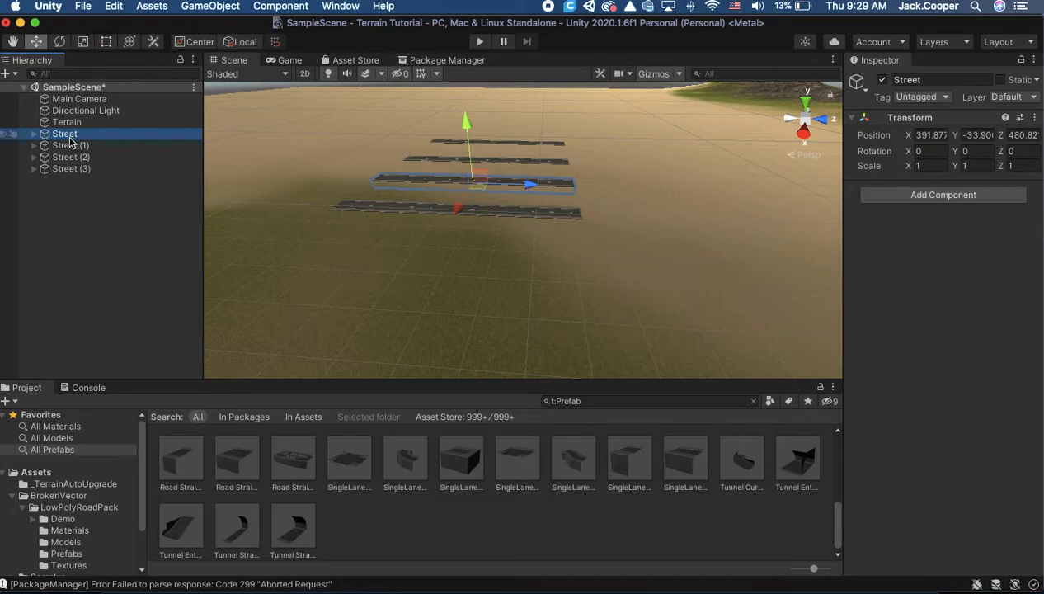
left_click(69, 146)
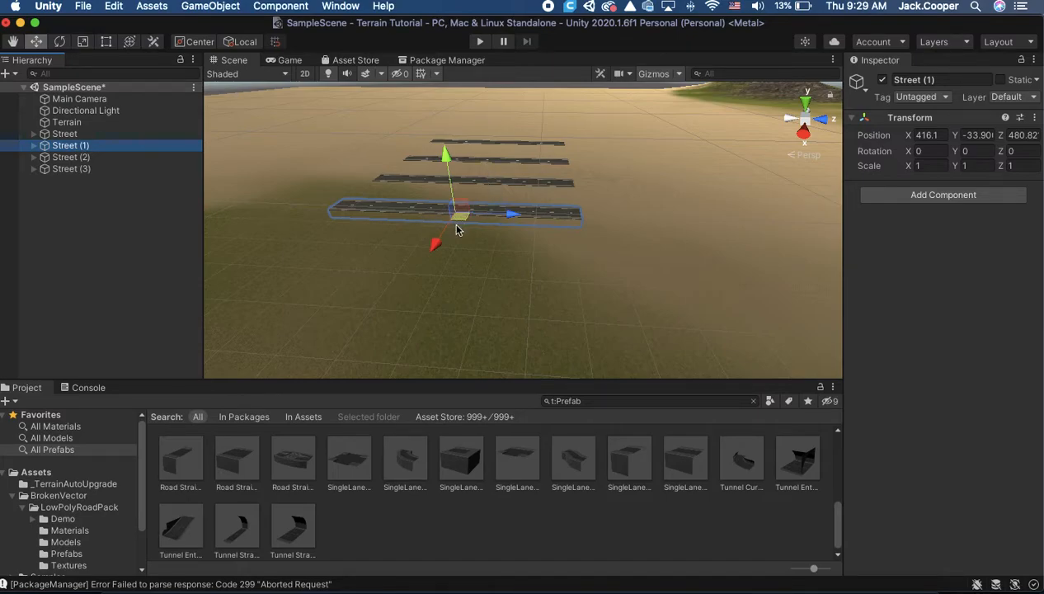
scroll(459, 226, "up", 2)
scroll(459, 231, "down", 3)
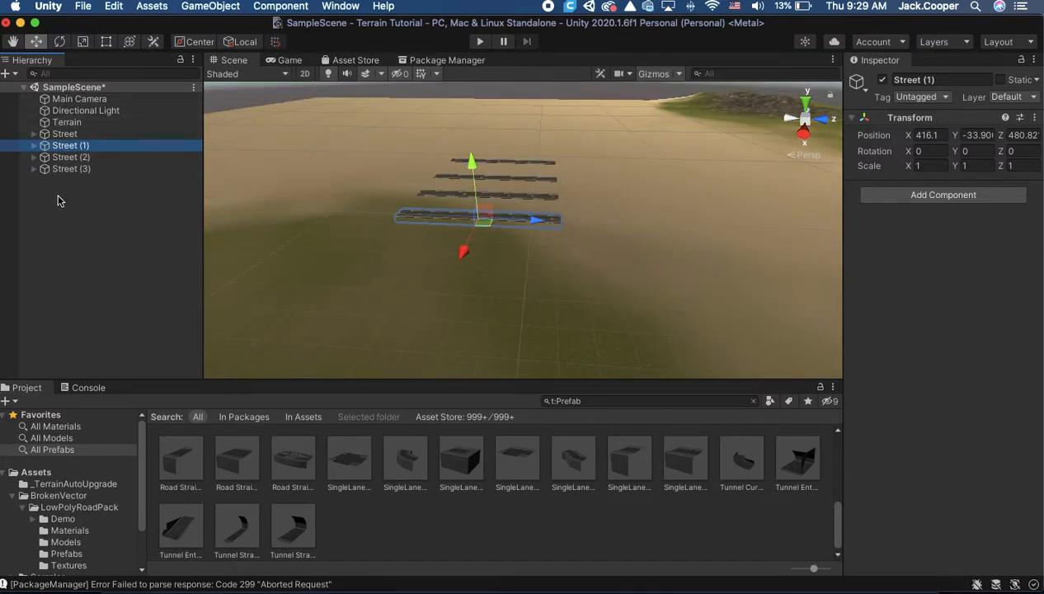
left_click_drag(620, 251, 601, 216, "alt")
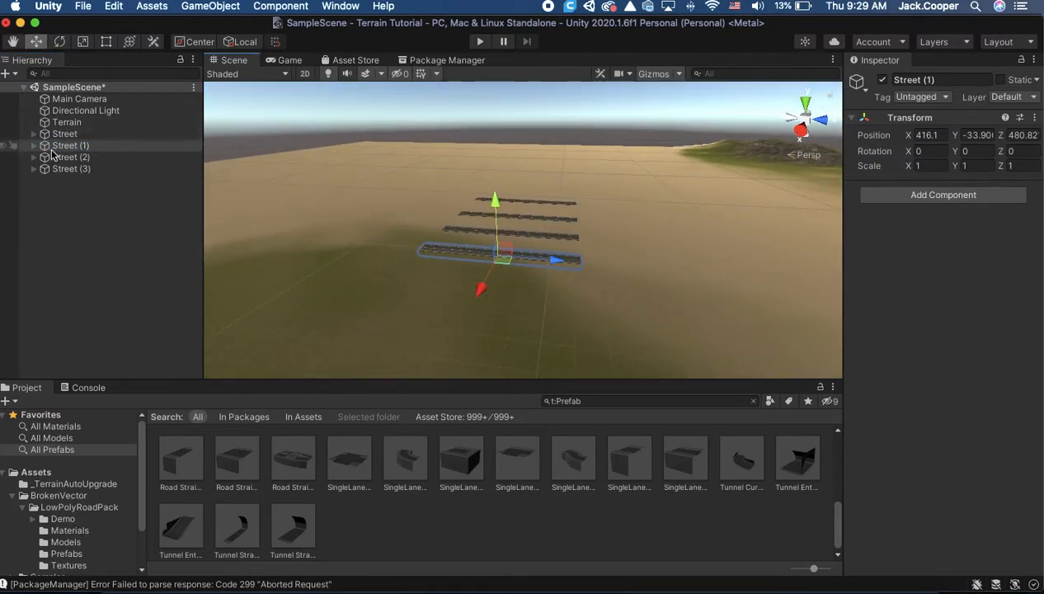
left_click(97, 134)
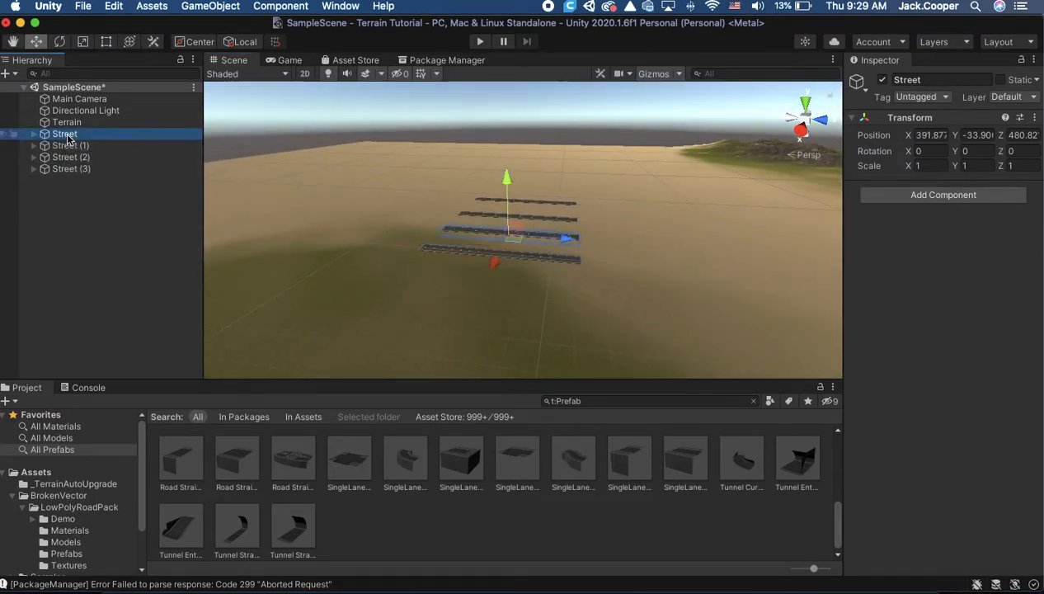
Pick eight road pieces of the nearest road one by one, and replace that selection with the whole Street (1) group.
left_click(534, 259)
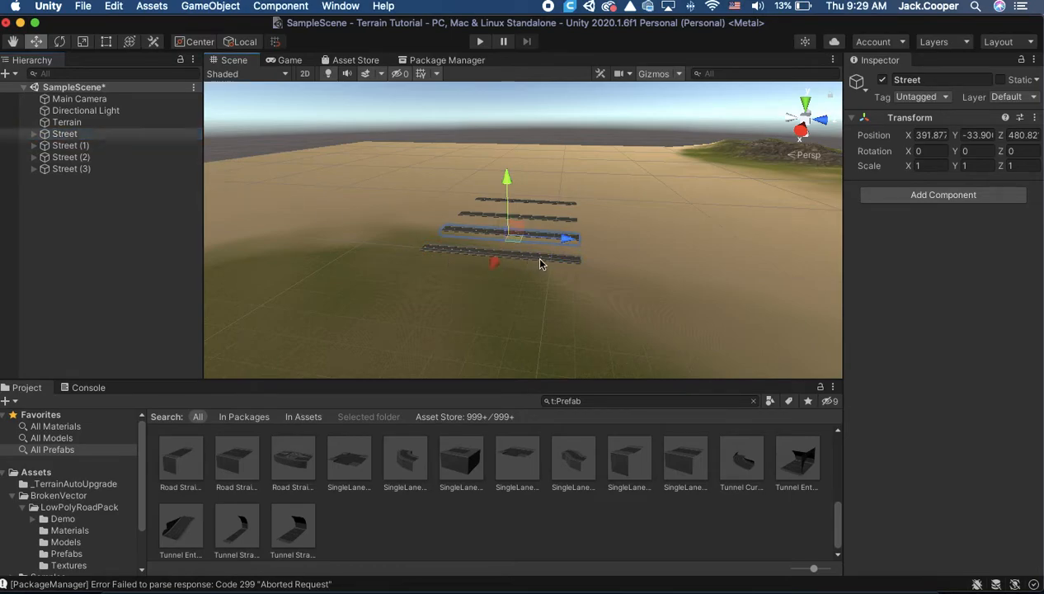
scroll(528, 263, "down", 1)
scroll(527, 264, "up", 3)
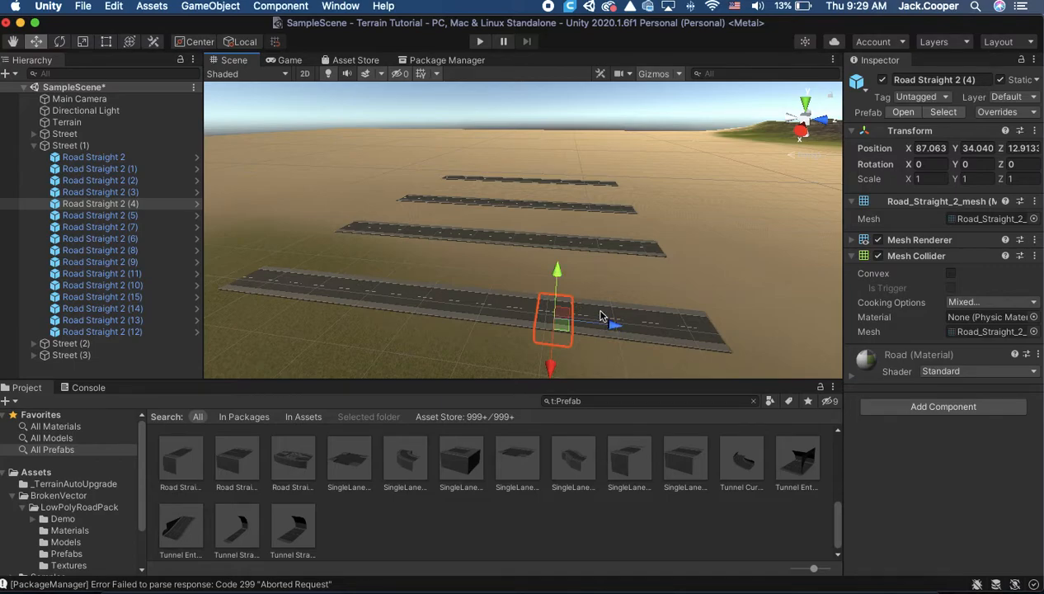
left_click(676, 324)
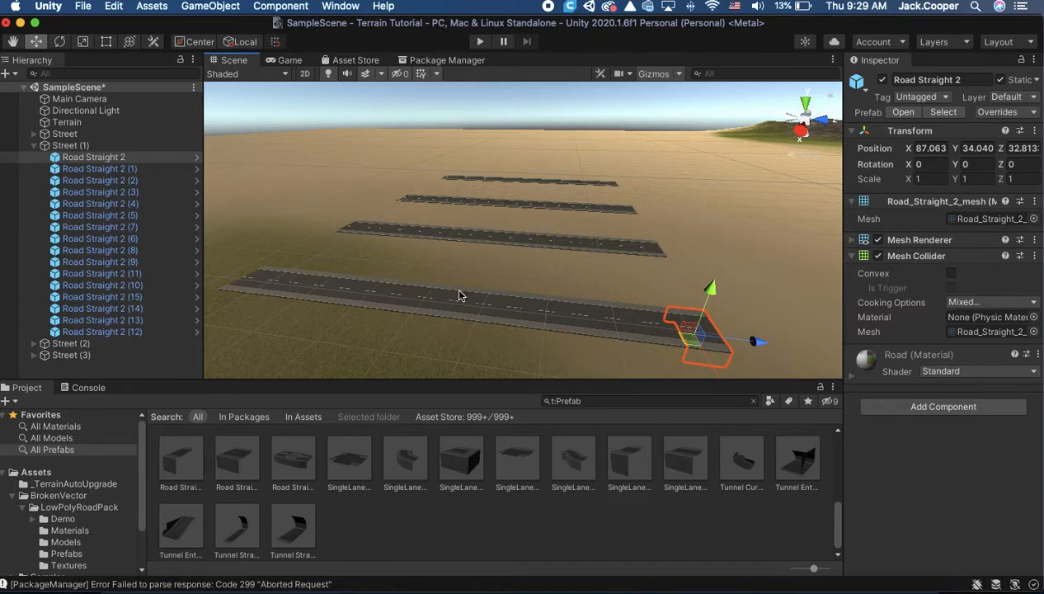
left_click(660, 330, "shift")
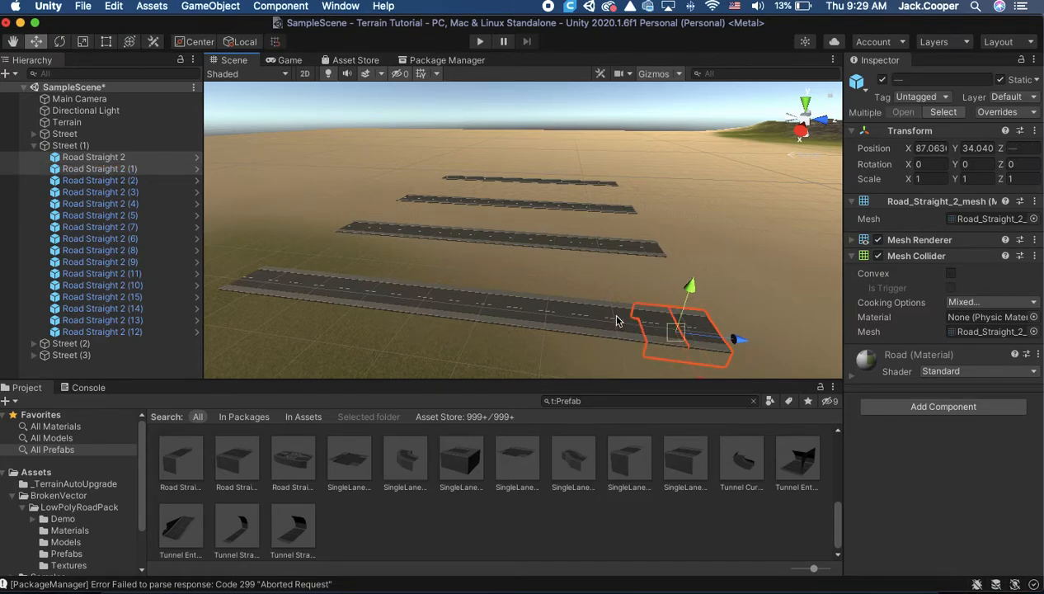
left_click(587, 320, "shift")
left_click(553, 312, "shift")
left_click(510, 310, "shift")
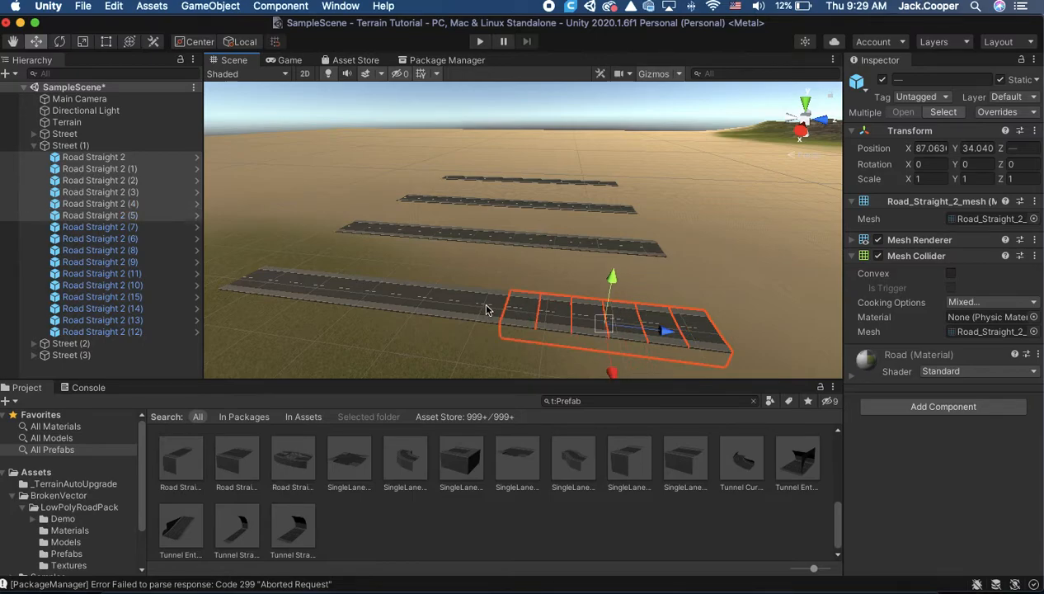
left_click(470, 307, "shift")
left_click(463, 306, "shift")
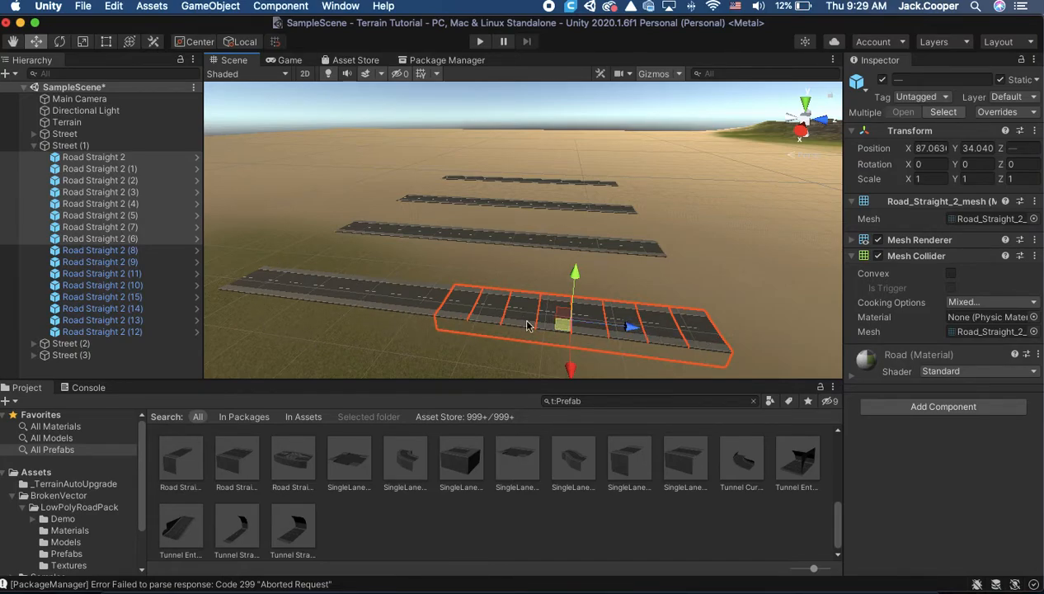
left_click(34, 145)
left_click(60, 147)
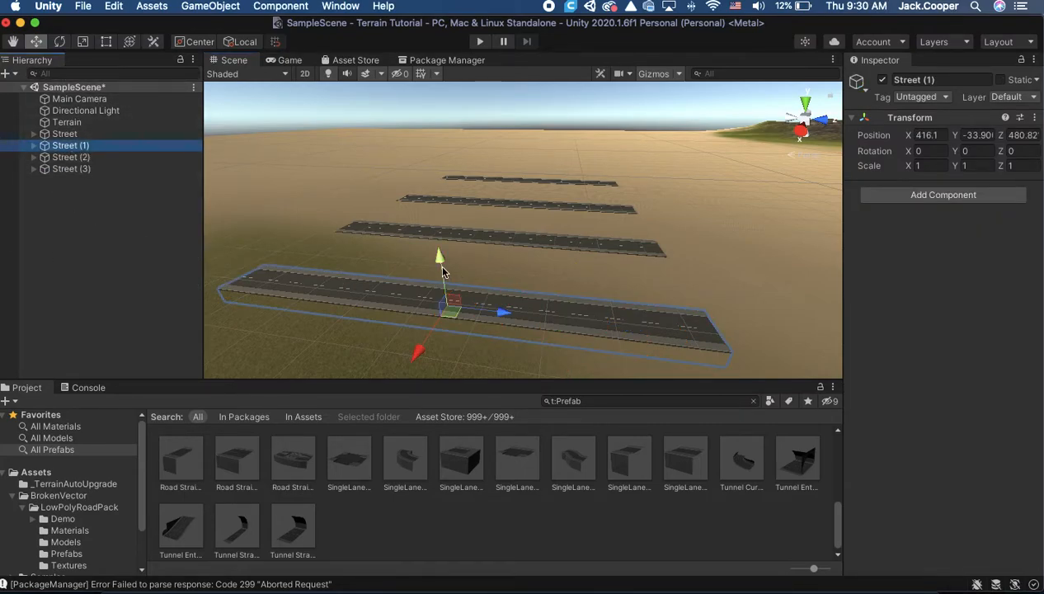
Find the Road Curve prefab among the project prefabs and place it on the terrain near the end of the nearest street.
left_click_drag(766, 283, 611, 242, "alt")
left_click_drag(472, 242, 556, 263, "alt")
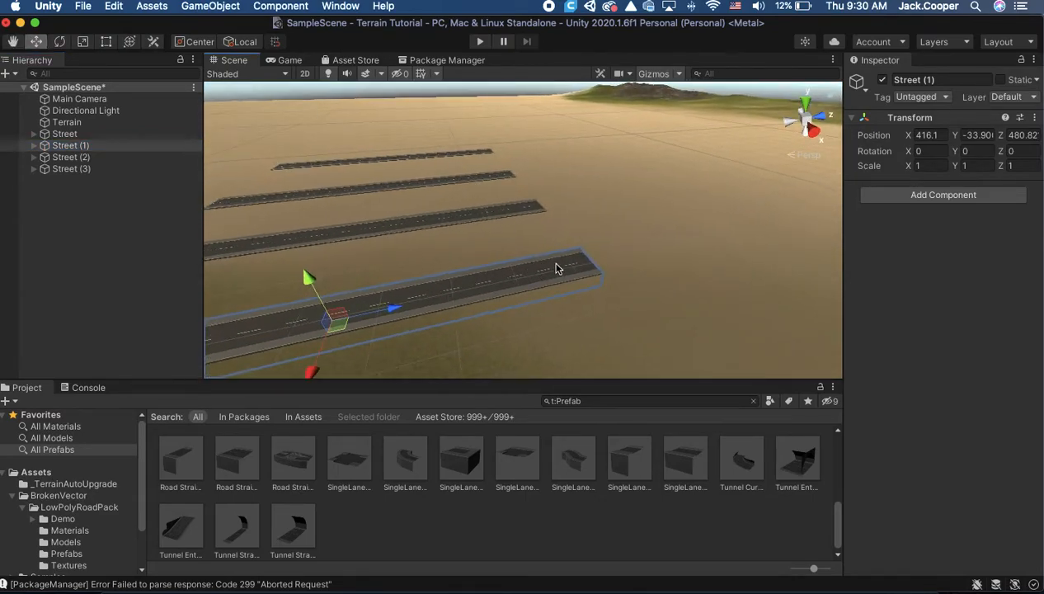
right_click(452, 483)
key("Escape")
left_click(461, 483)
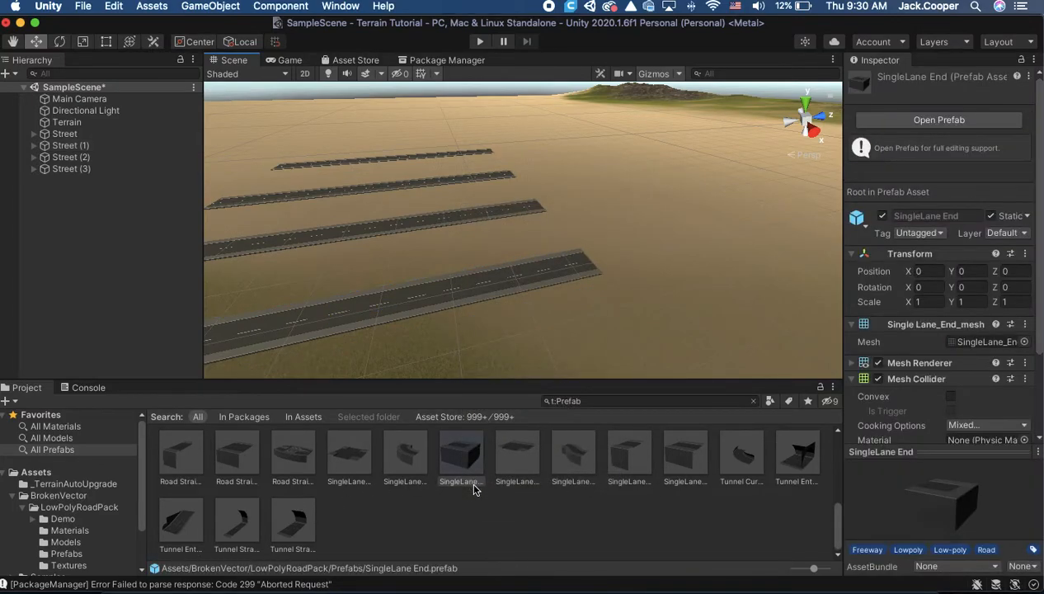
left_click(406, 482)
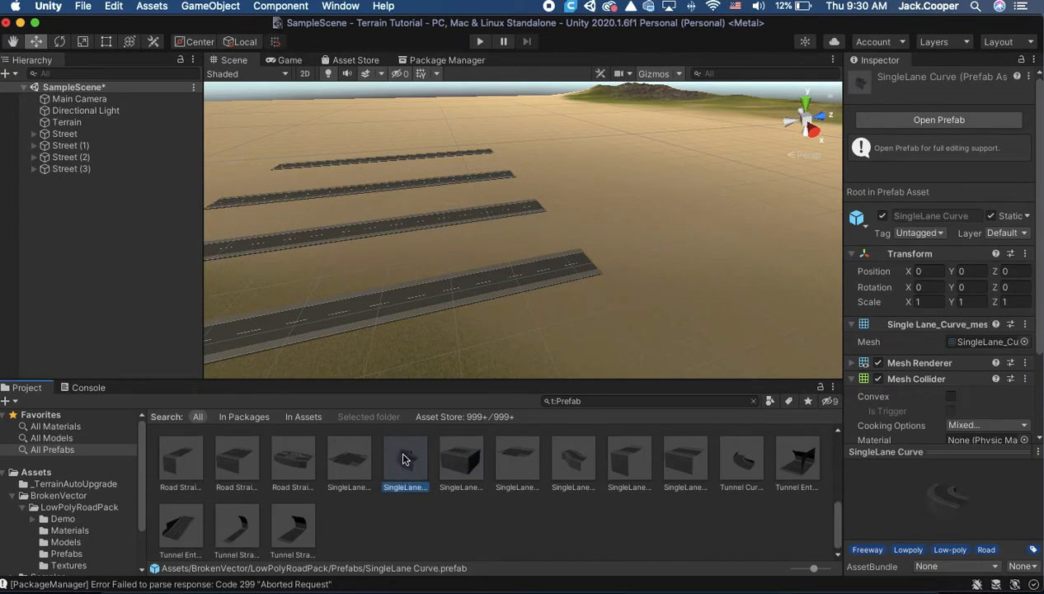
mouse_move(405, 463)
left_mouse_down()
mouse_move(551, 312)
mouse_move(594, 231)
mouse_move(601, 261)
mouse_move(464, 425)
mouse_move(403, 450)
left_mouse_up()
scroll(348, 465, "up", 3)
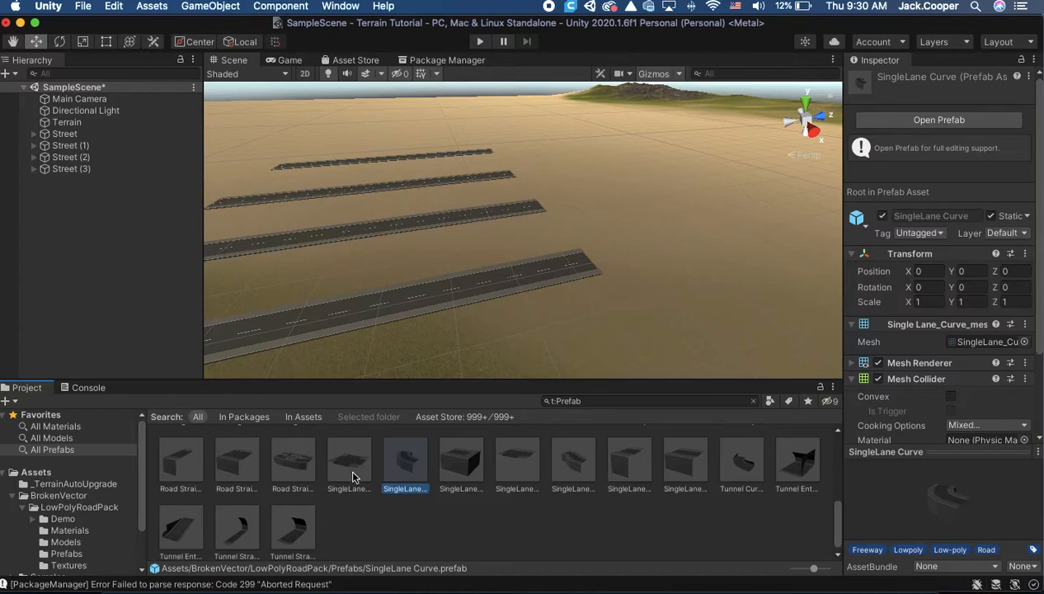
left_click(461, 471)
left_click_drag(457, 471, 618, 213)
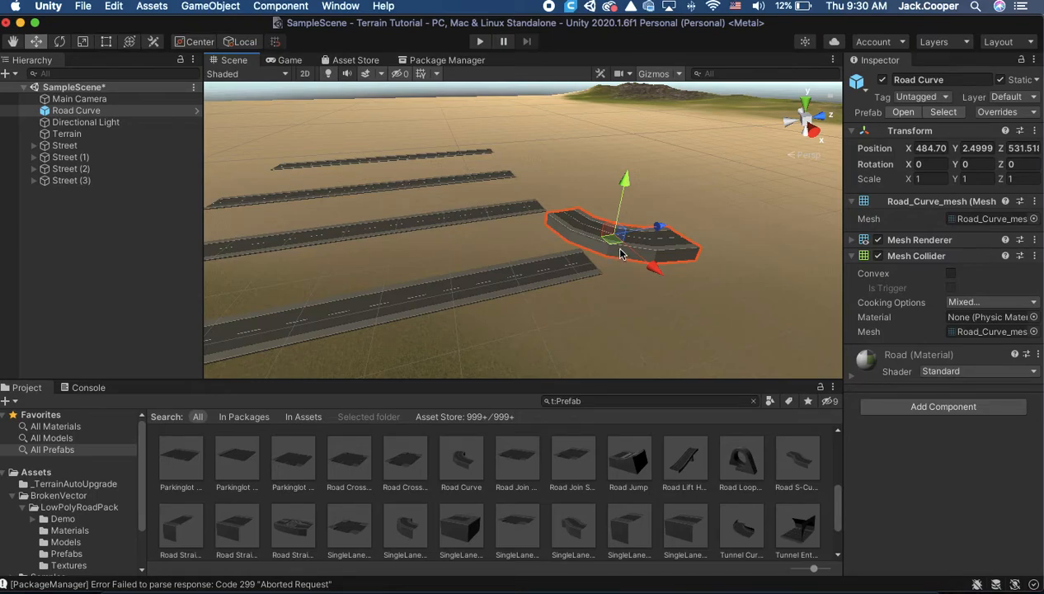
Try to rotate the Road Curve freehand around its vertical axis and undo the rotation.
left_click(59, 42)
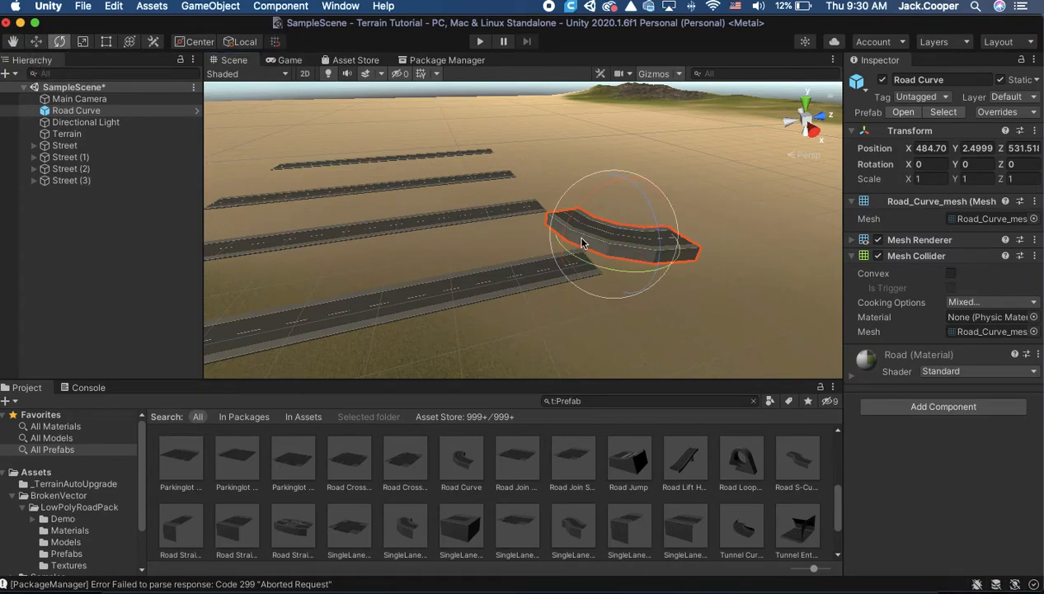
key("w")
key("e")
key("w")
key("e")
left_click_drag(582, 264, 722, 306)
key("super+z")
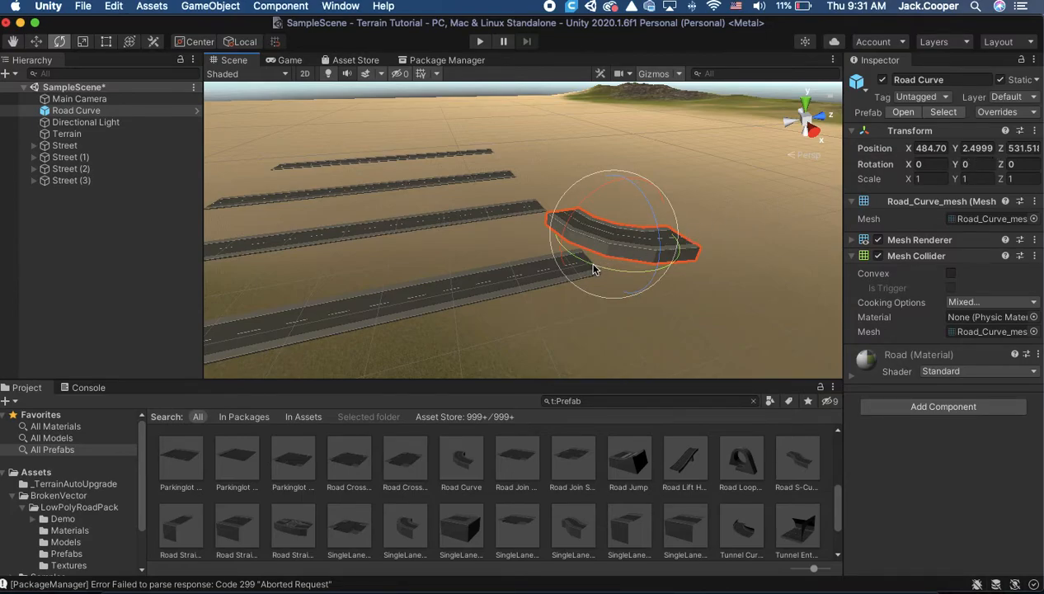
Rotate the Road Curve freehand to about -79 degrees around Y, check its join with the street, and undo the rotation.
left_click_drag(577, 262, 795, 202)
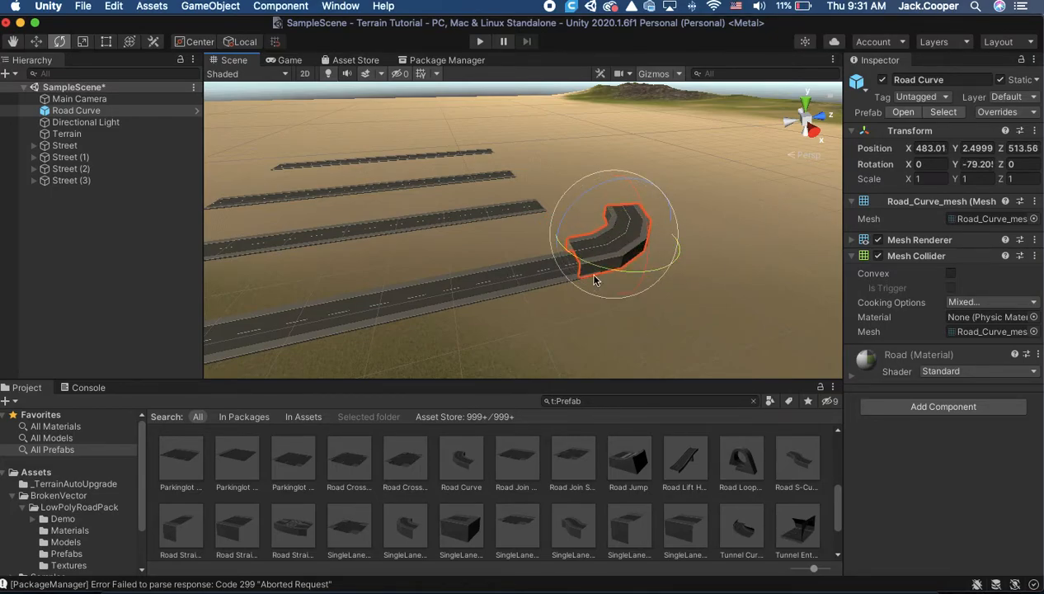
left_click(569, 321)
left_click(606, 254)
right_click_drag(536, 300, 701, 324)
middle_click_drag(424, 294, 603, 338)
key("Left")
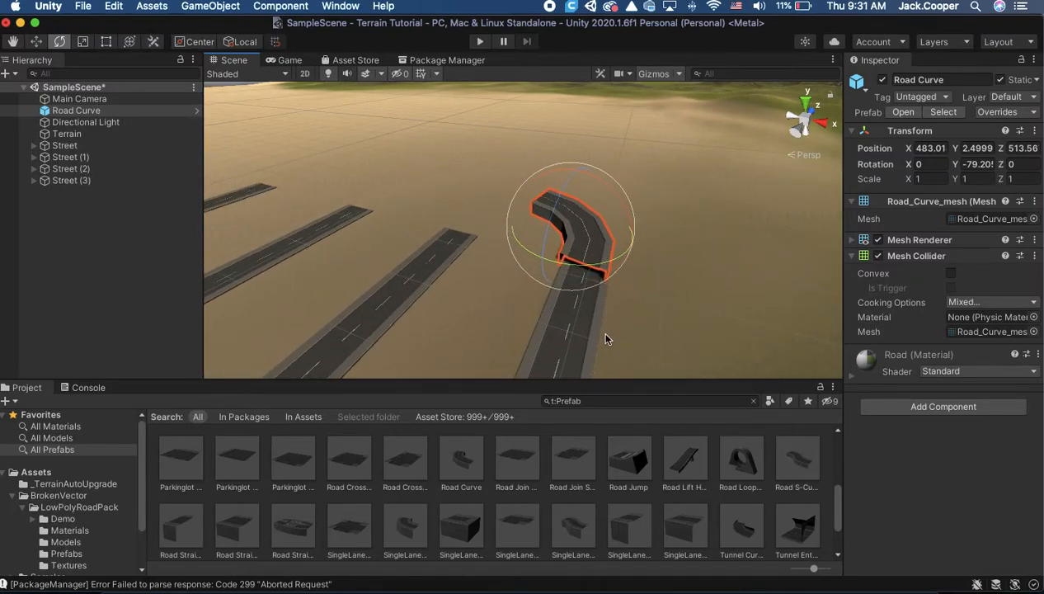
left_click(604, 337)
left_click(601, 281)
key("super+z")
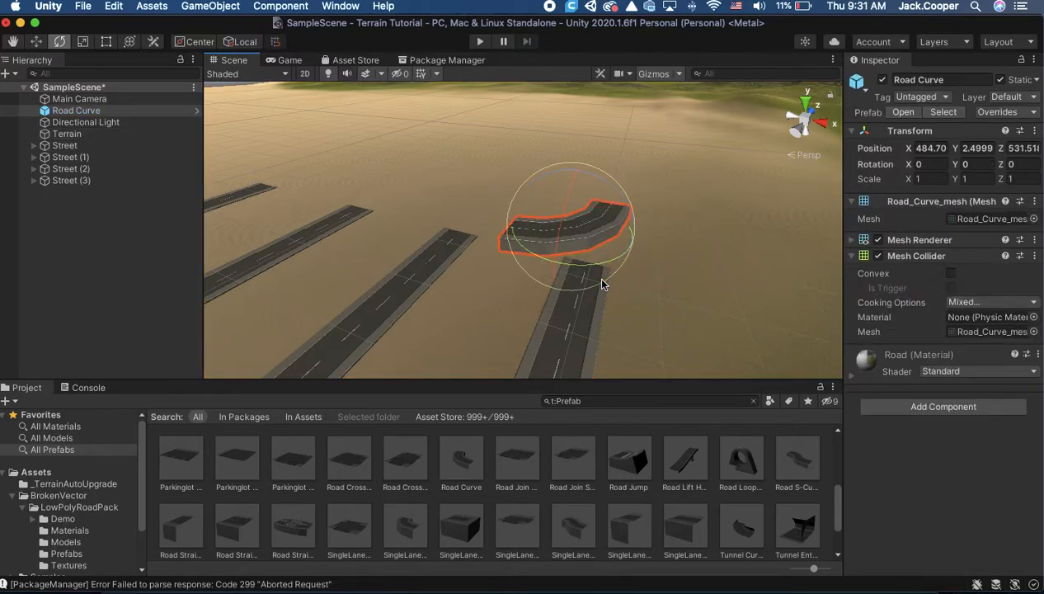
Set the Road Curve's Y rotation to exactly -90 degrees.
left_click(979, 166)
left_click_drag(981, 166, 941, 163)
type("90")
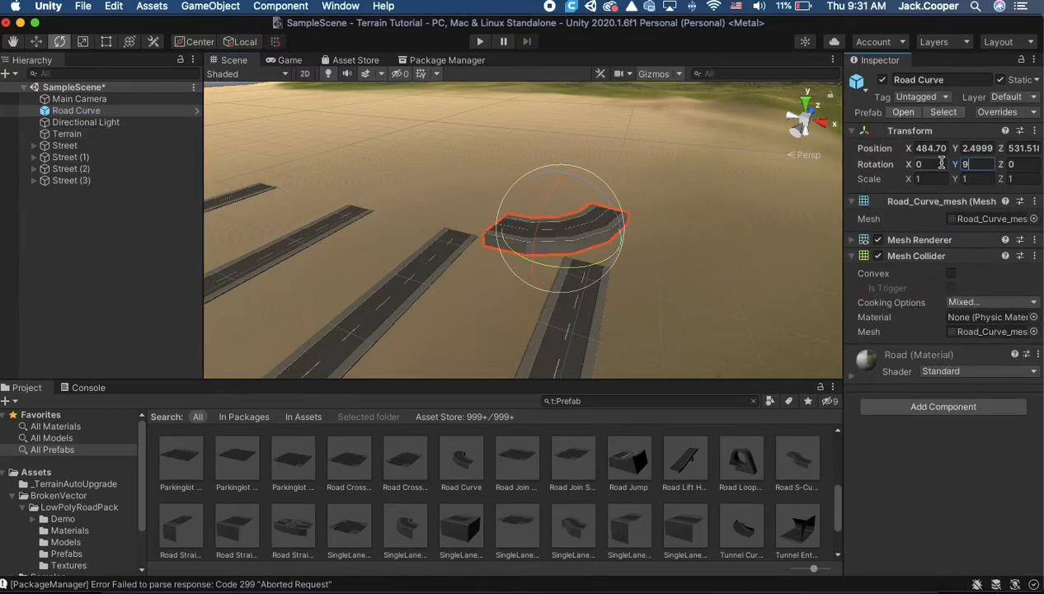
key("BackSpace")
key("BackSpace")
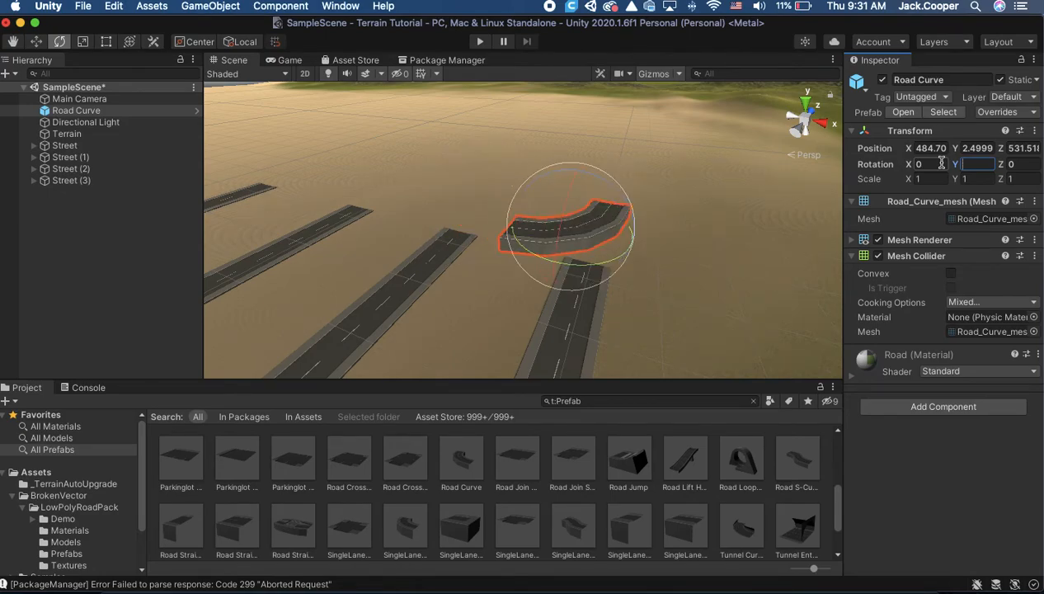
type("-90")
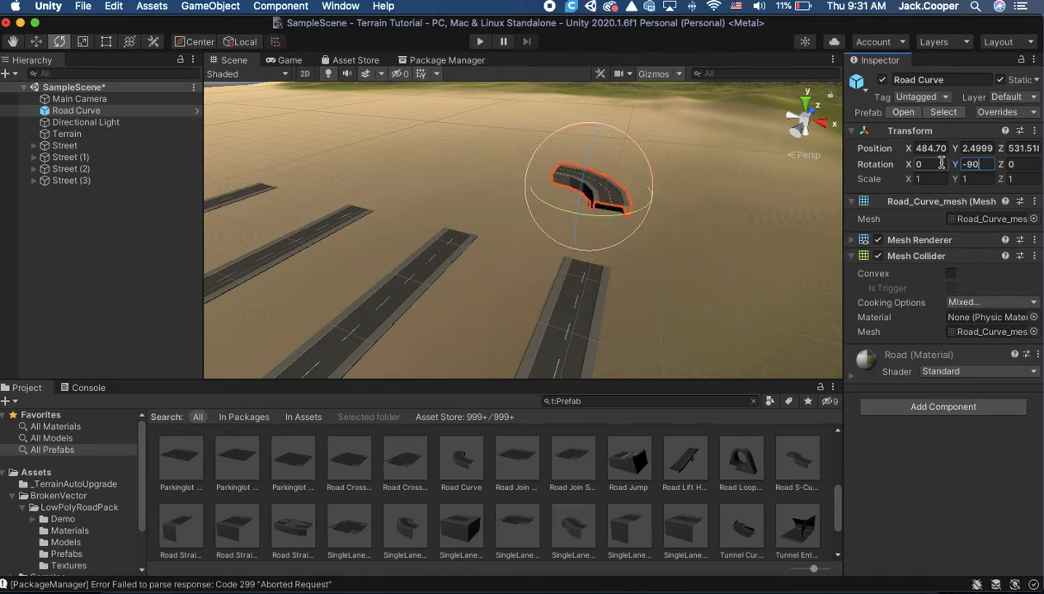
left_click(757, 266)
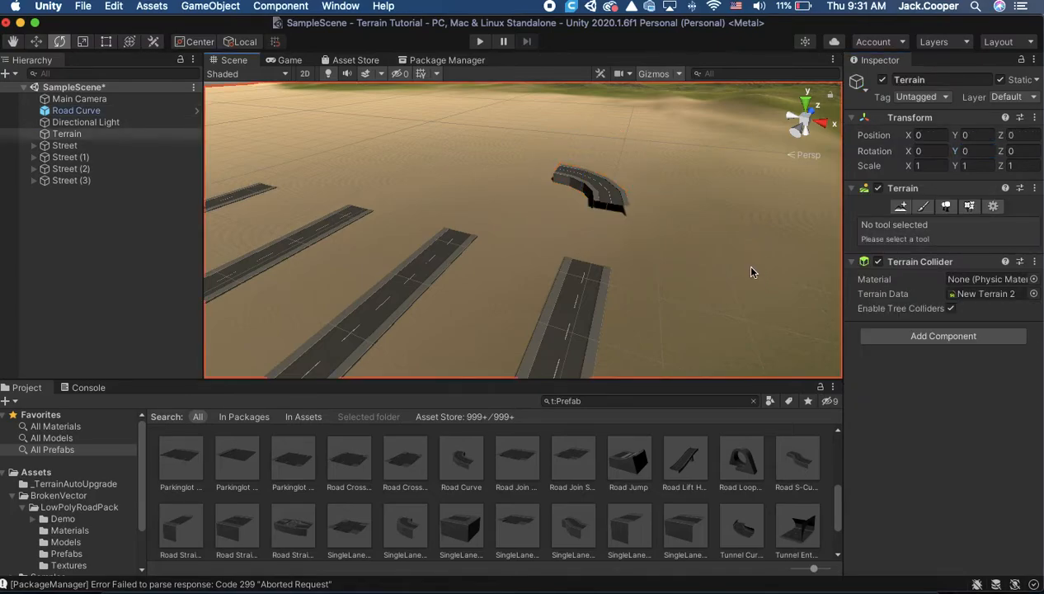
Move the Road Curve onto the end of the nearest street, at about X 483.1, Y 0.2, Z 513.8.
left_click(589, 196)
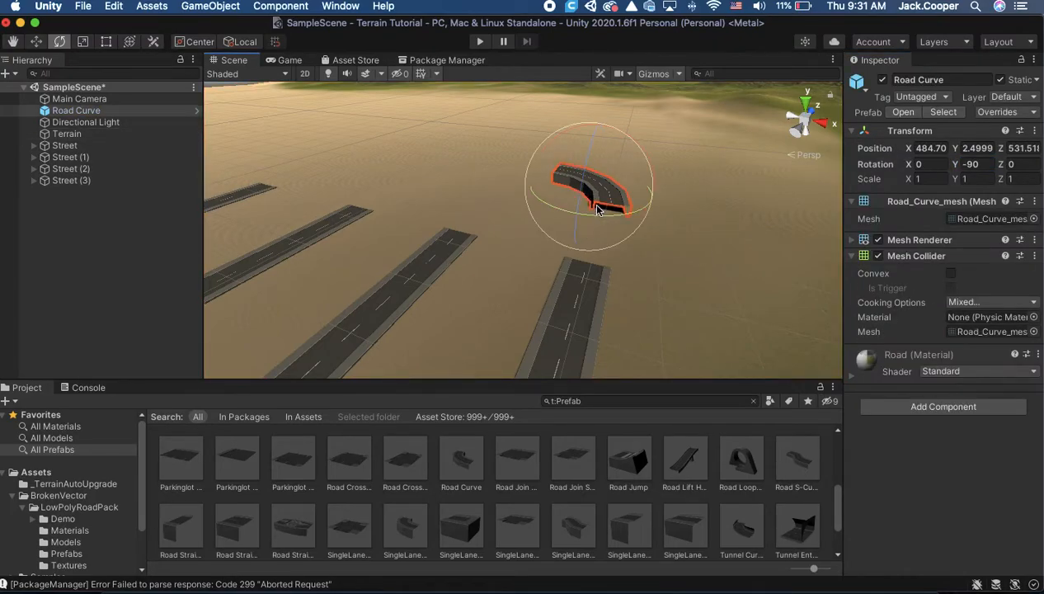
left_click(34, 41)
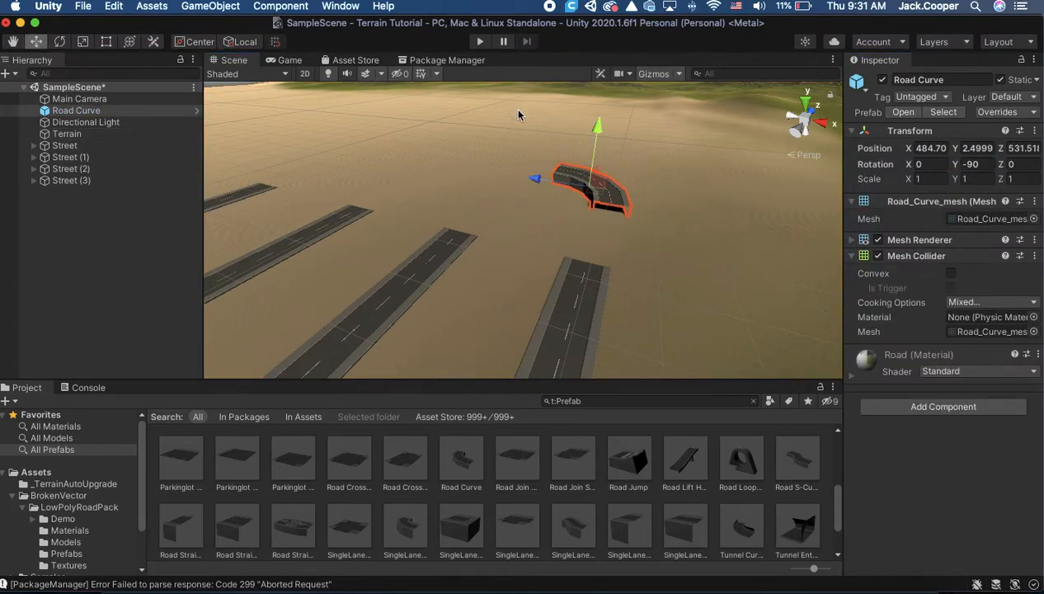
left_click_drag(594, 170, 581, 211)
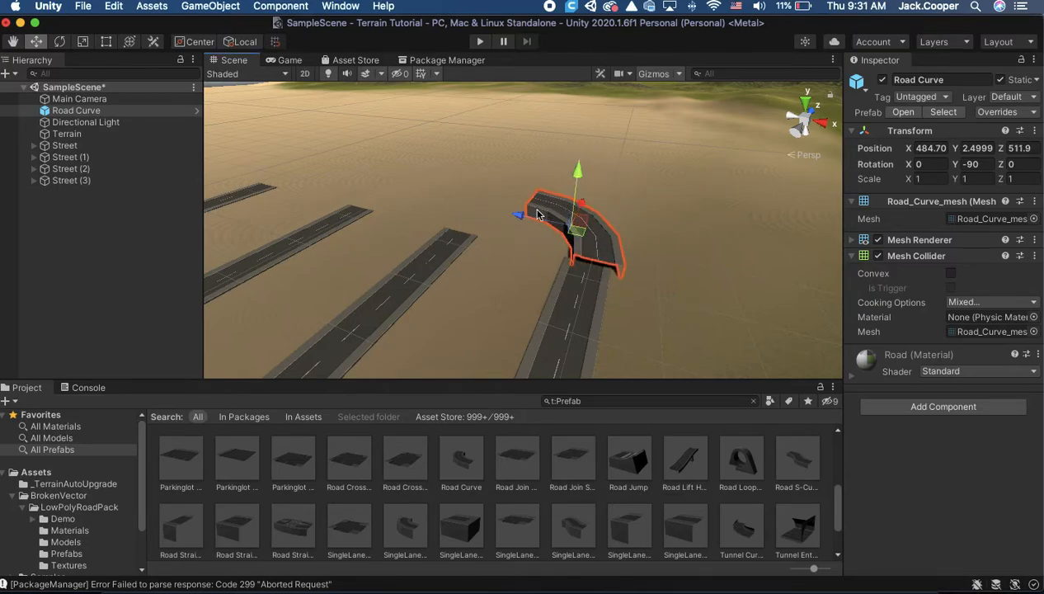
left_click_drag(578, 175, 577, 186)
left_click_drag(517, 223, 573, 209)
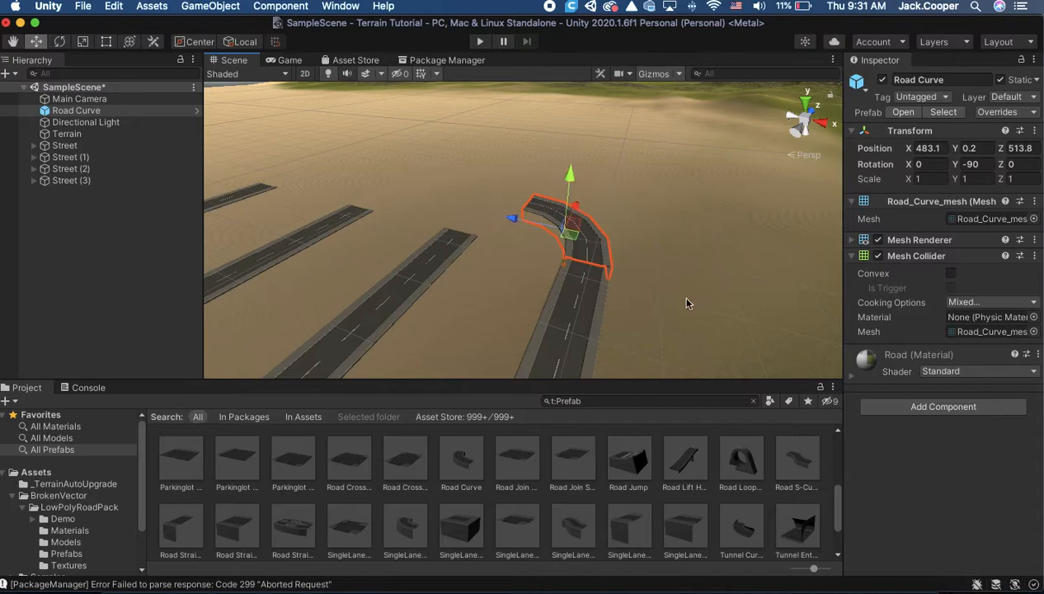
Fine-tune the Road Curve's position to about X 483.17, Z 513.6 so its edges line up with the street.
left_click(690, 302)
right_click_drag(706, 292, 692, 317)
scroll(692, 305, "up", 5)
right_click_drag(779, 283, 590, 254)
left_click(585, 178)
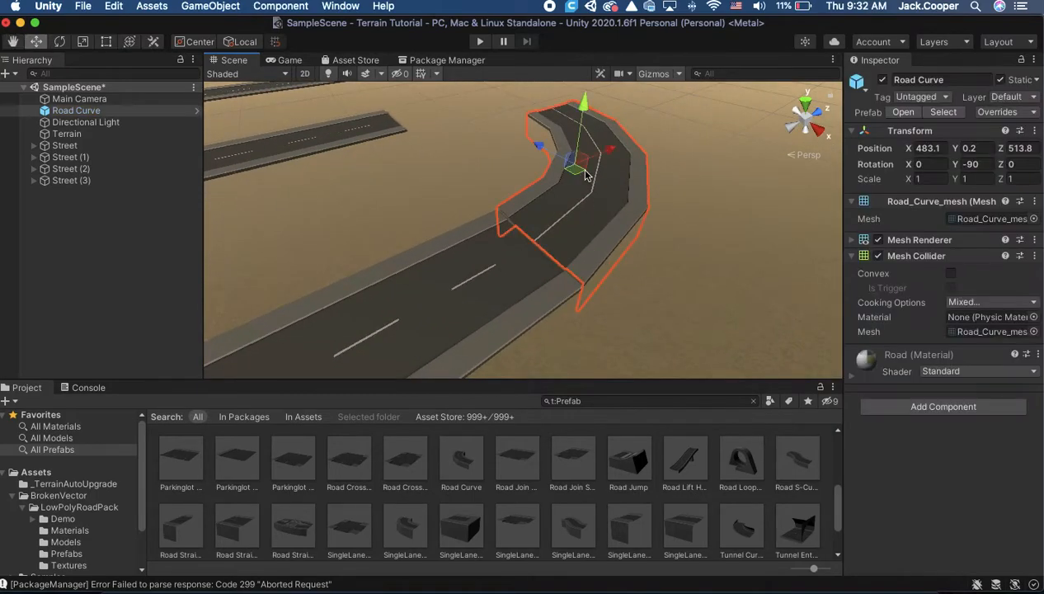
left_click_drag(612, 153, 540, 154)
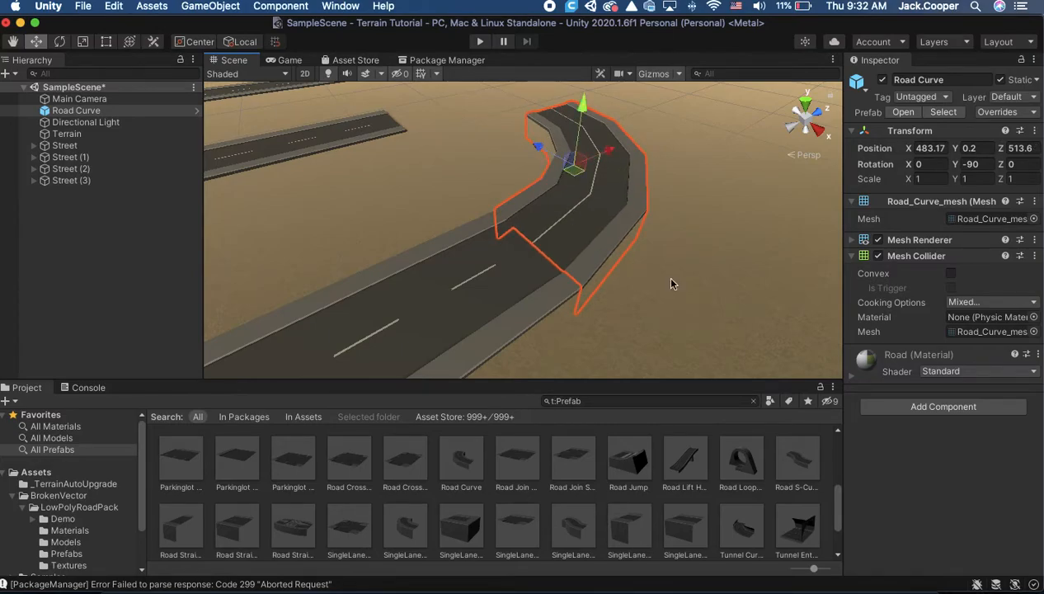
Nudge the Road Curve to about X 483.26, Z 513.52 to tighten its join with the street.
left_click(671, 282)
scroll(497, 241, "up", 10)
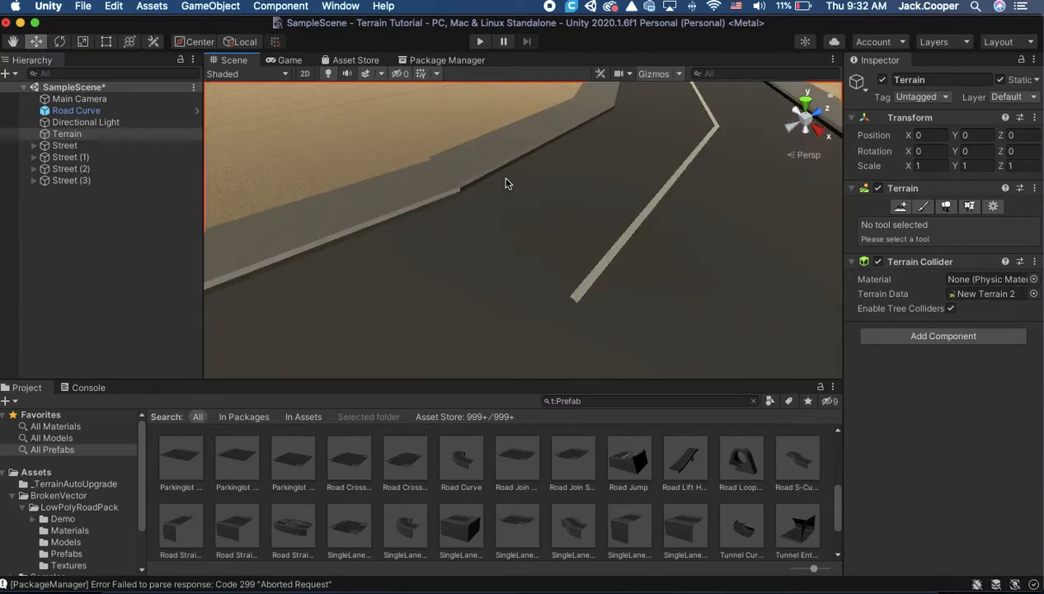
left_click(505, 177)
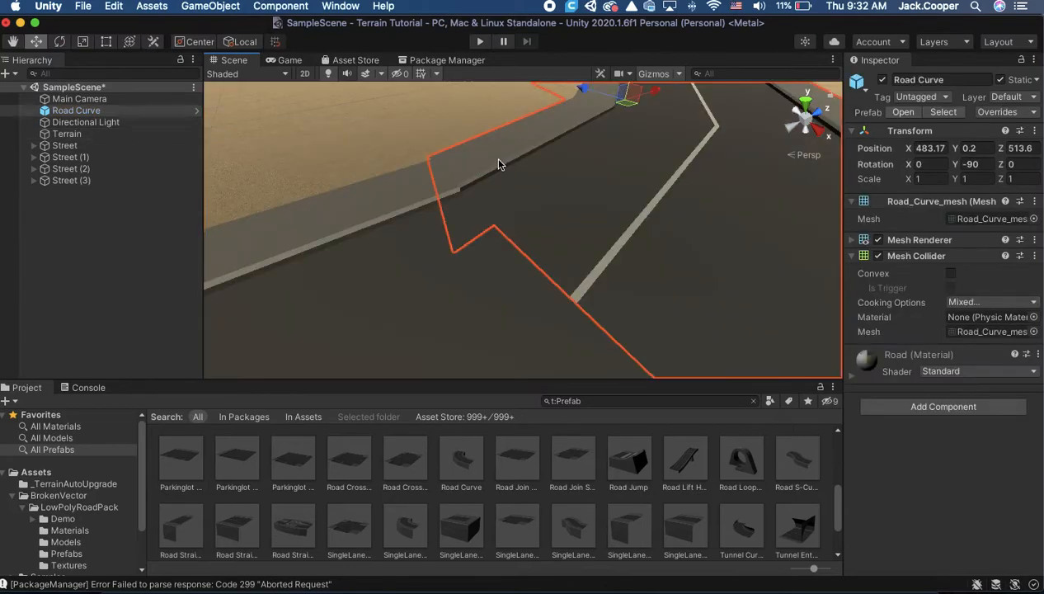
left_click_drag(587, 93, 651, 97)
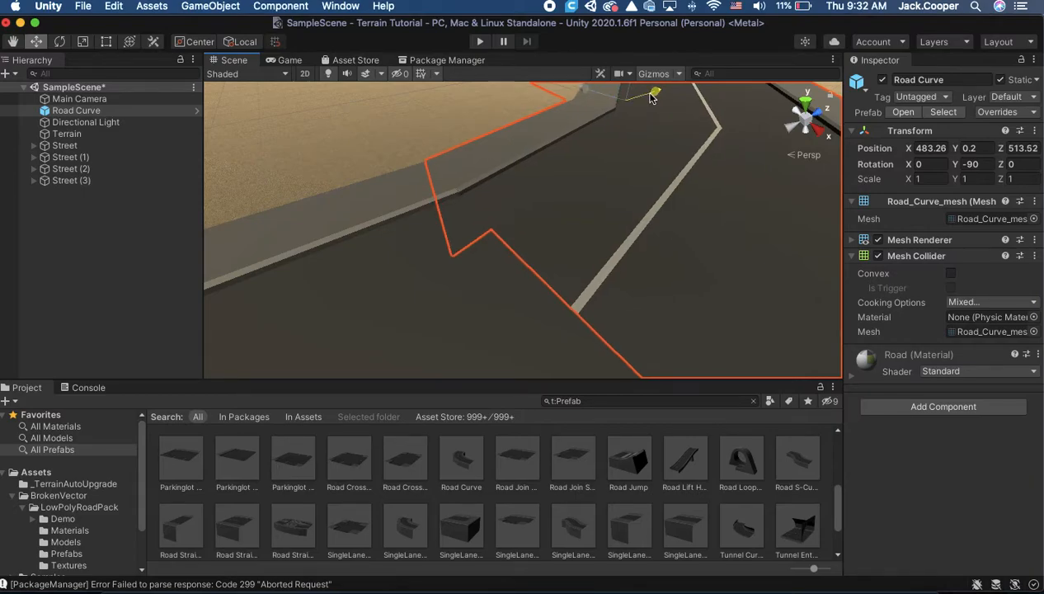
Readjust the Road Curve to about X 483.18, Z 513.6 so its kerbs and lane line up with the street end.
left_click(415, 140)
scroll(467, 231, "up", 3)
right_click_drag(456, 249, 426, 242)
left_click(610, 163)
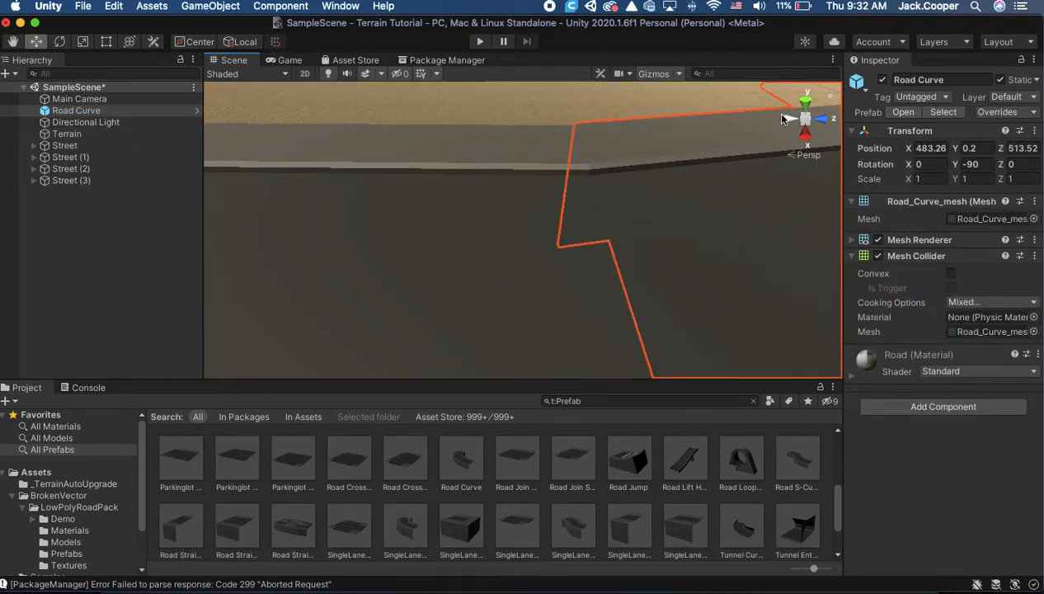
key("f")
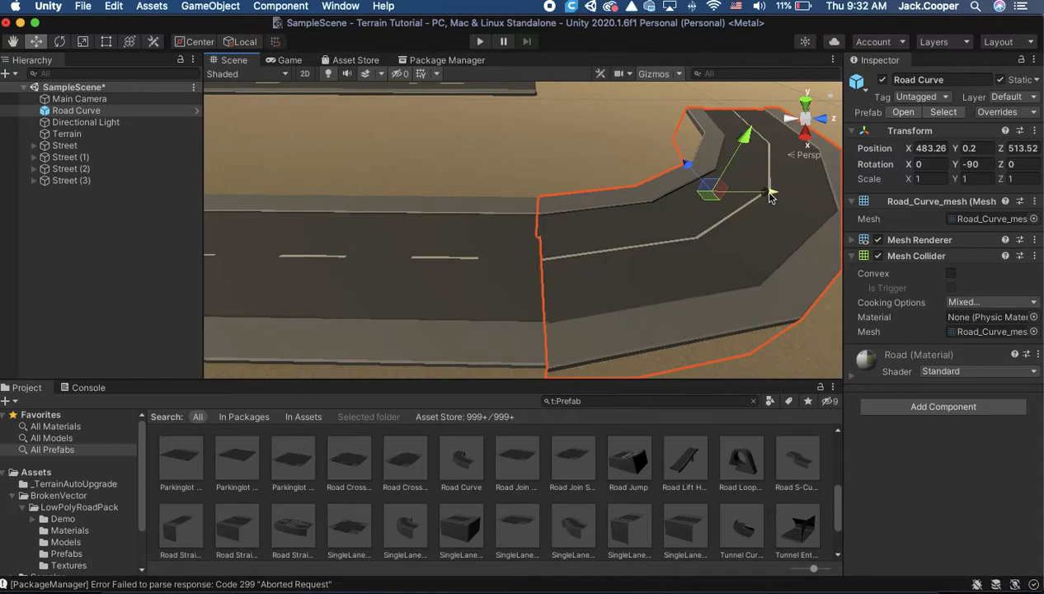
left_click_drag(769, 196, 770, 194)
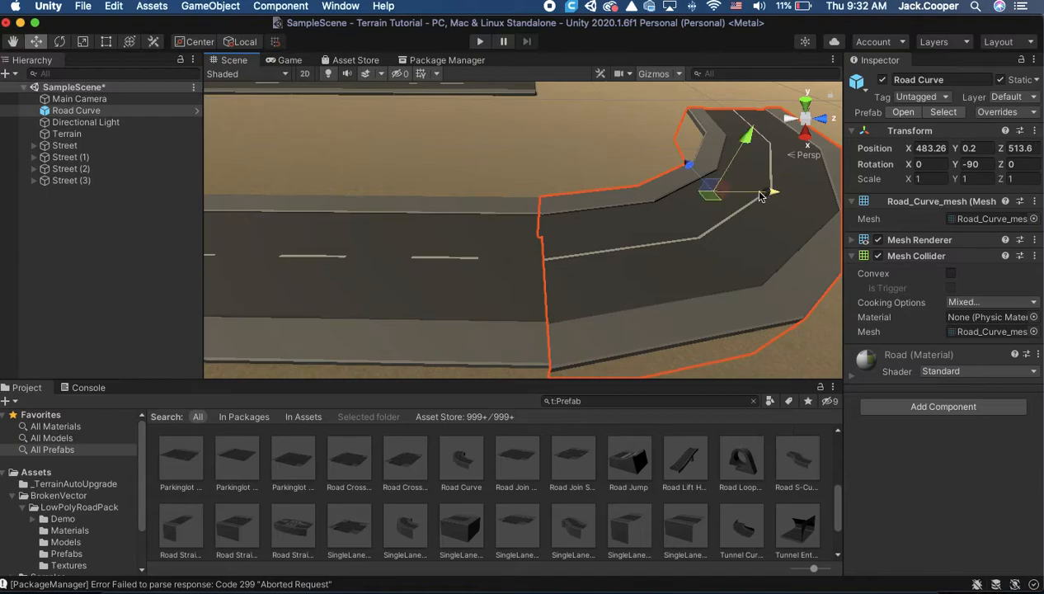
left_click_drag(689, 166, 687, 165)
left_click(540, 194)
scroll(527, 188, "down", 10)
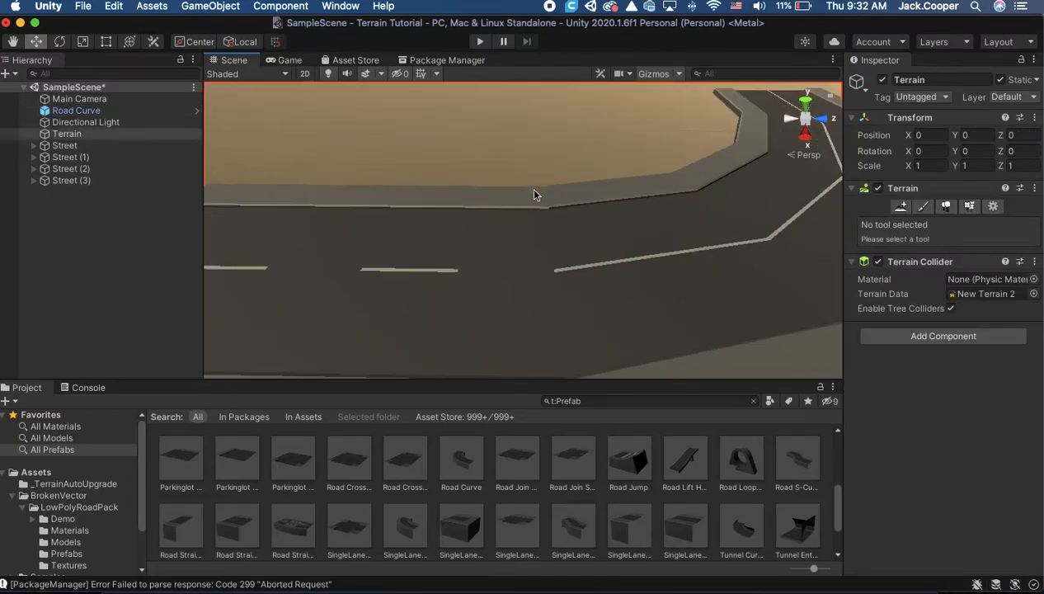
scroll(617, 218, "down", 3)
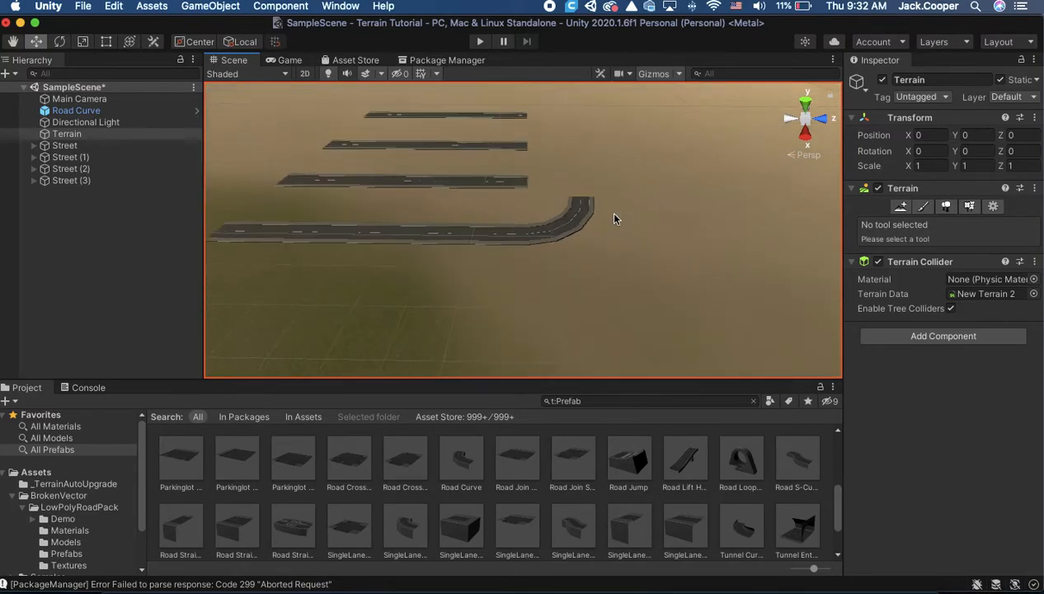
Duplicate the Road Curve and move the copy along X to about 467.7, toward the neighbouring street.
left_click(561, 221)
left_click(494, 190)
scroll(539, 194, "up", 5)
left_click(613, 195)
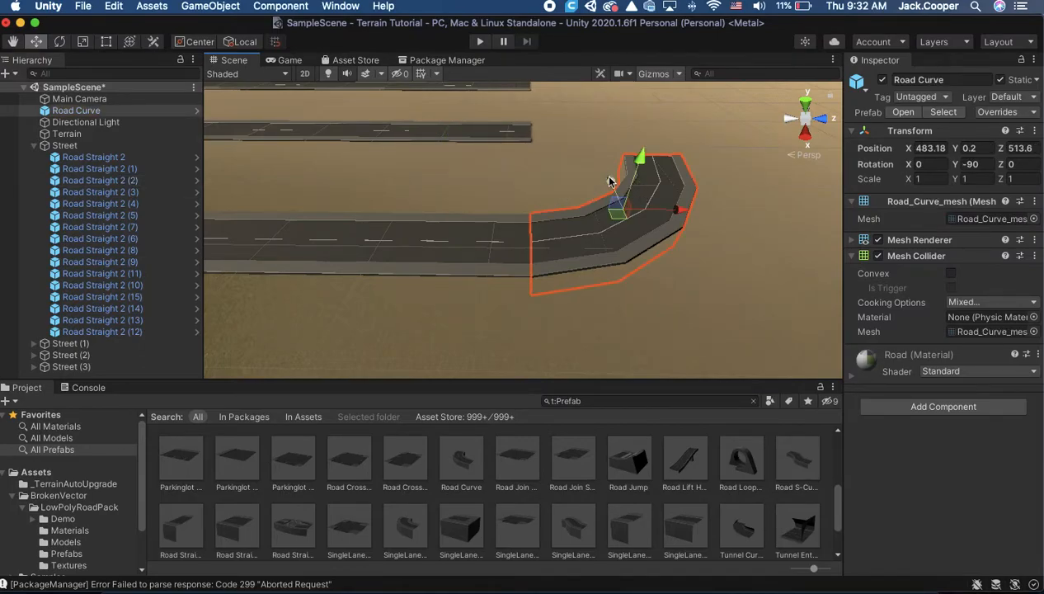
key("super+d")
left_click_drag(609, 182, 590, 82)
Set the duplicated curve's Y rotation to 180 degrees.
left_click(969, 164)
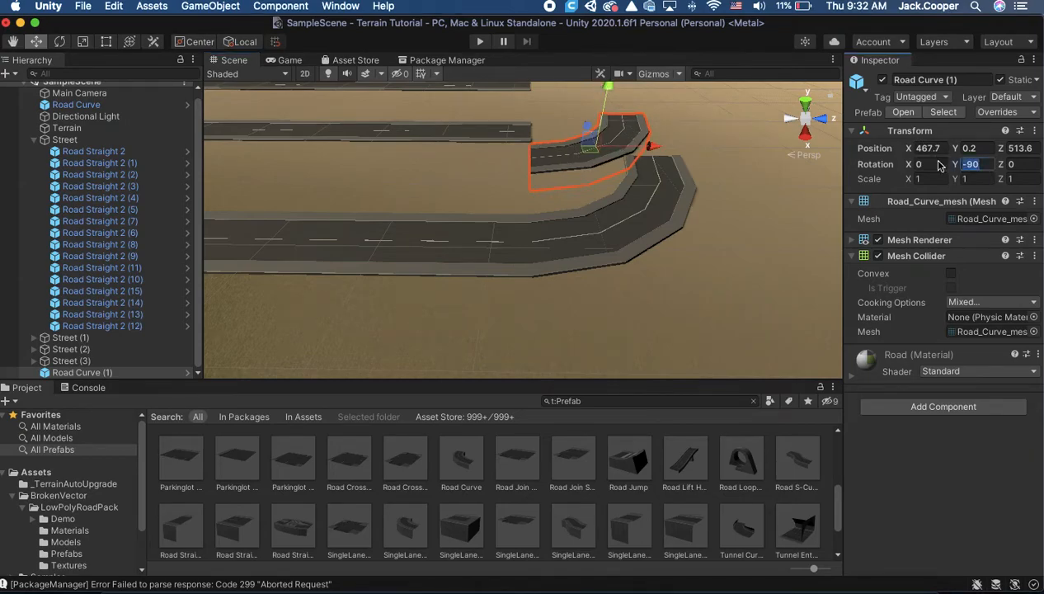
type("0")
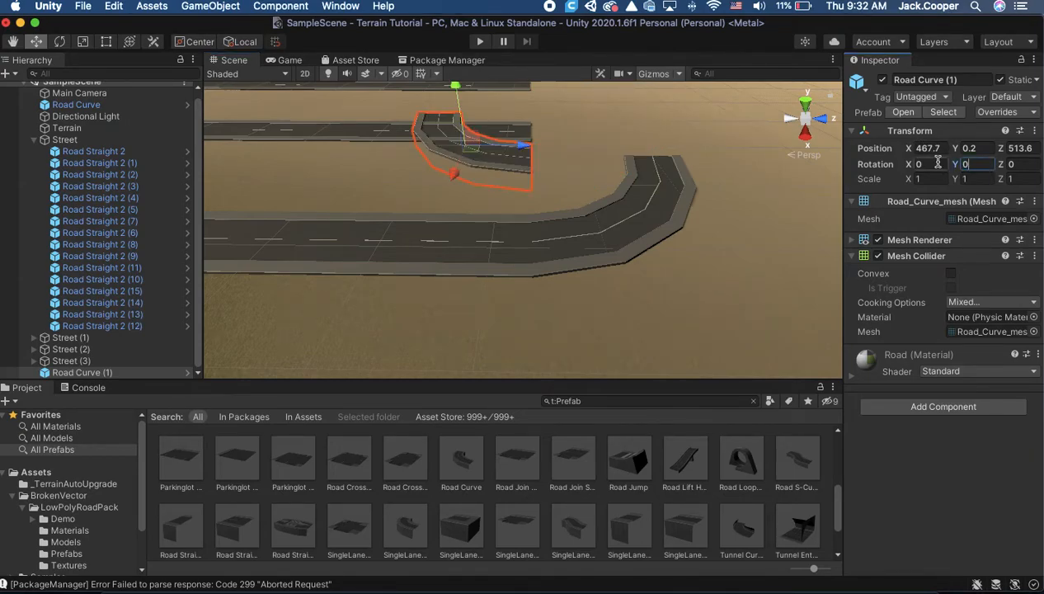
type("180")
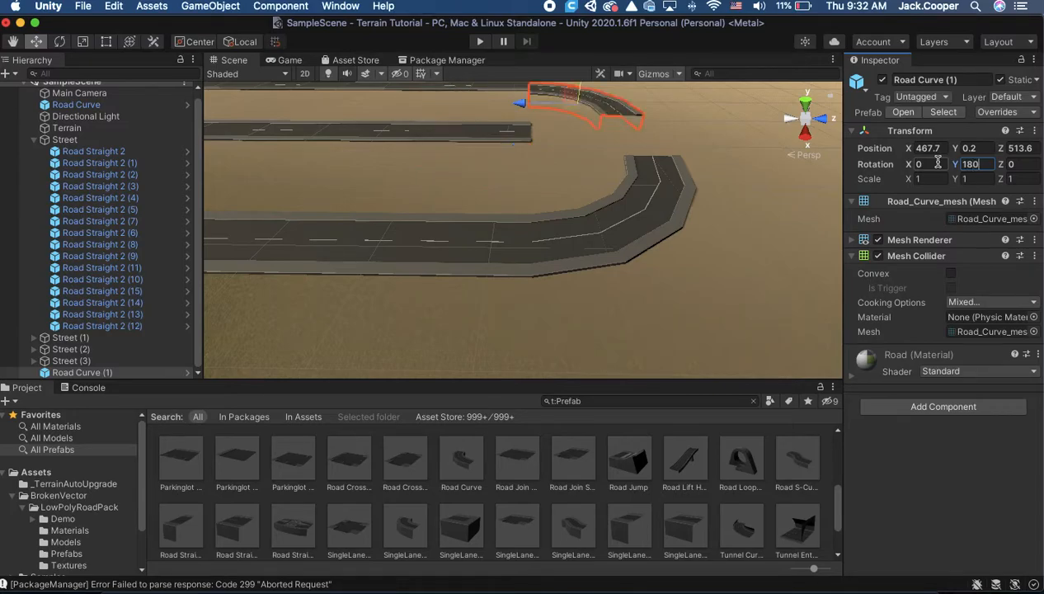
Move the duplicated curve along X to about 483.1 so it meets the open end of the first curve.
scroll(652, 136, "down", 5)
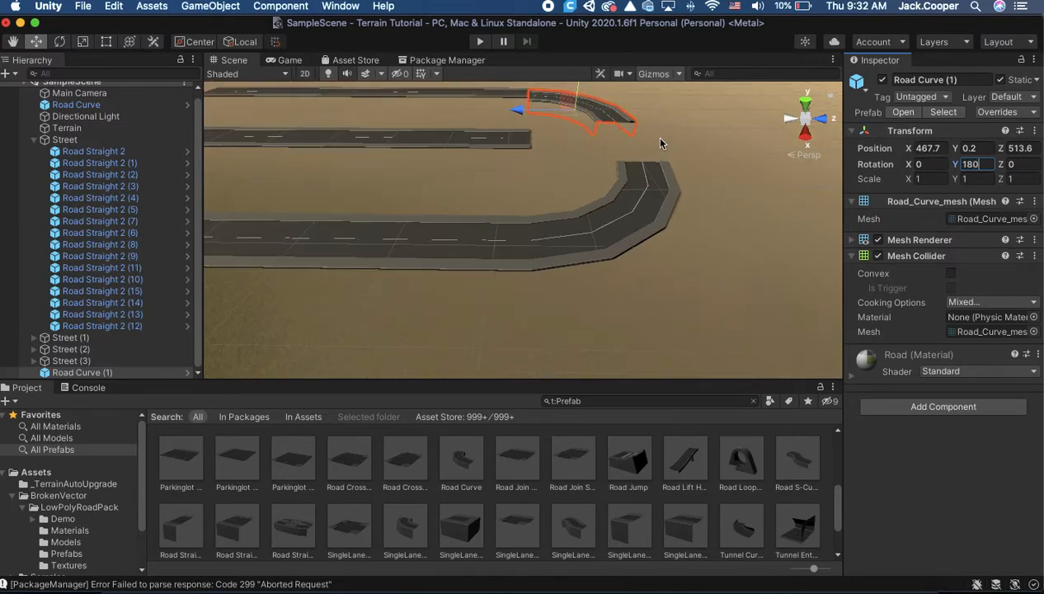
left_click_drag(554, 119, 606, 173)
scroll(626, 171, "up", 4)
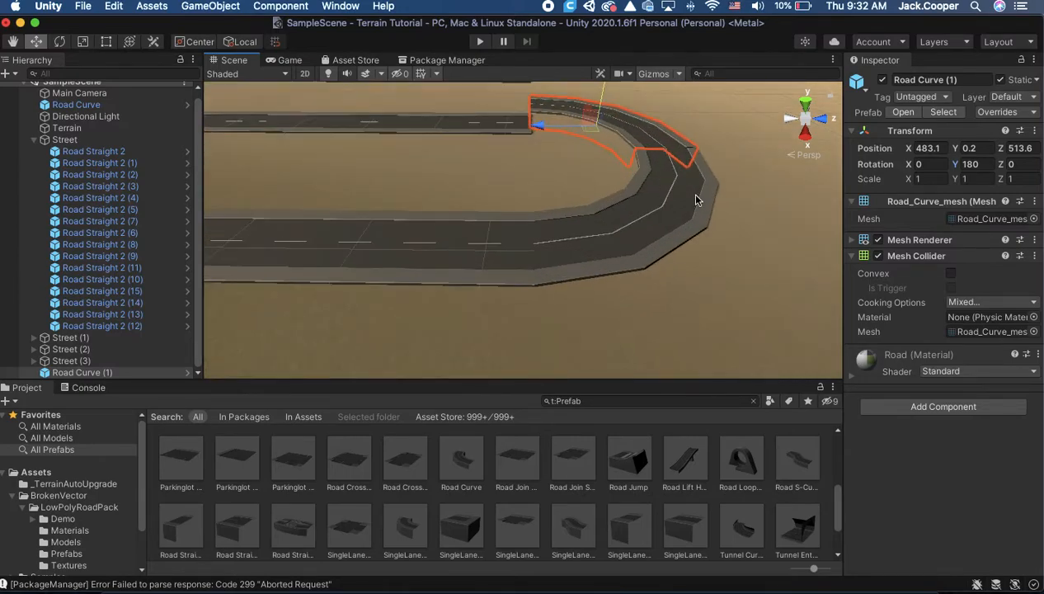
scroll(728, 162, "up", 6)
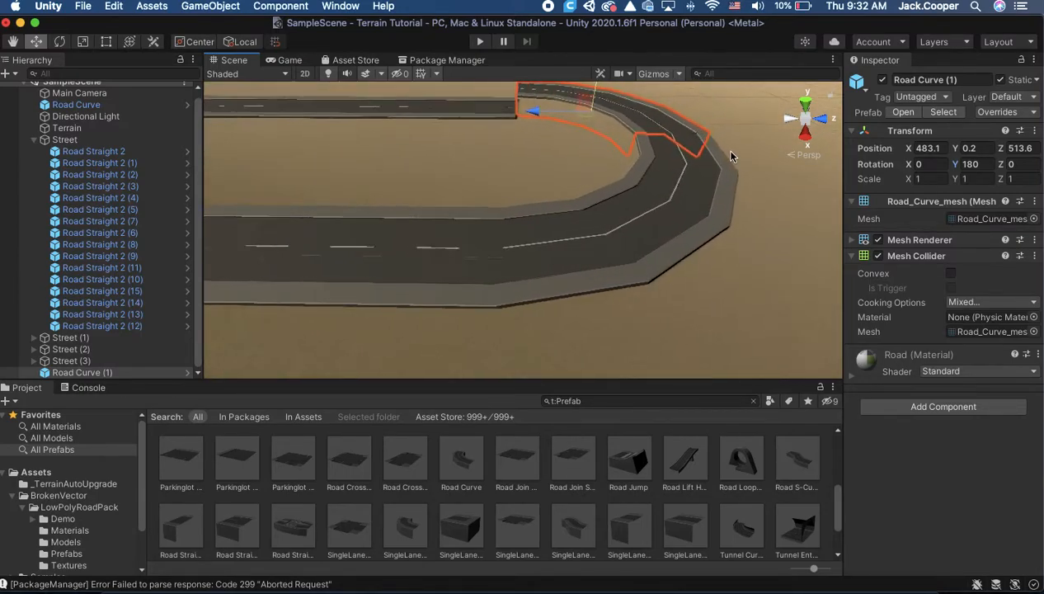
Fine-tune the duplicated curve's position to about X 483.27 so its edges join the first curve.
middle_click_drag(657, 126, 633, 126)
scroll(631, 126, "up", 2)
right_click_drag(631, 125, 630, 69)
key("w")
scroll(629, 108, "up", 5)
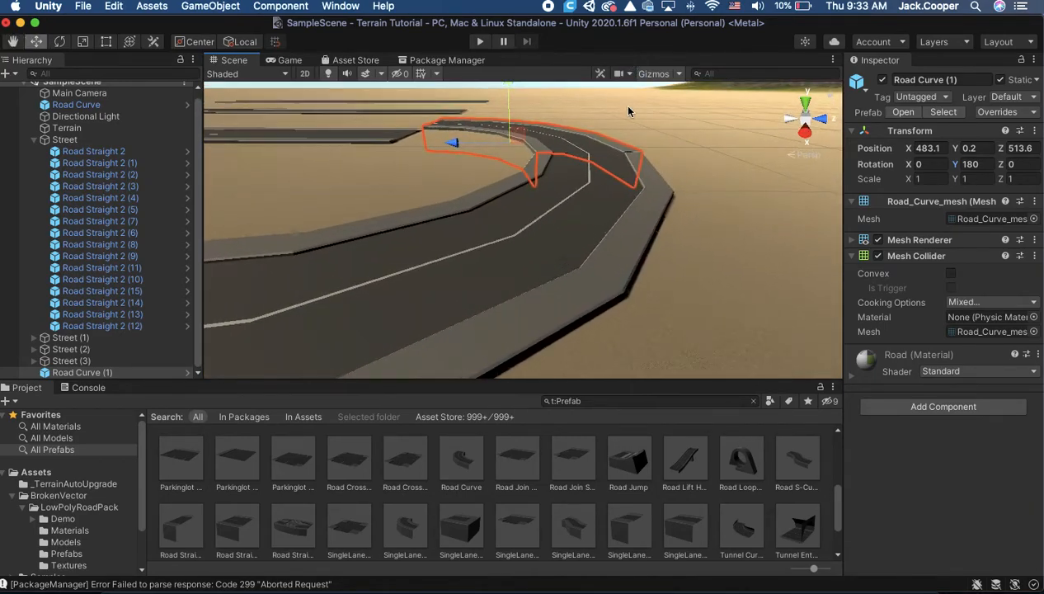
right_click_drag(669, 157, 670, 109)
scroll(669, 110, "up", 5)
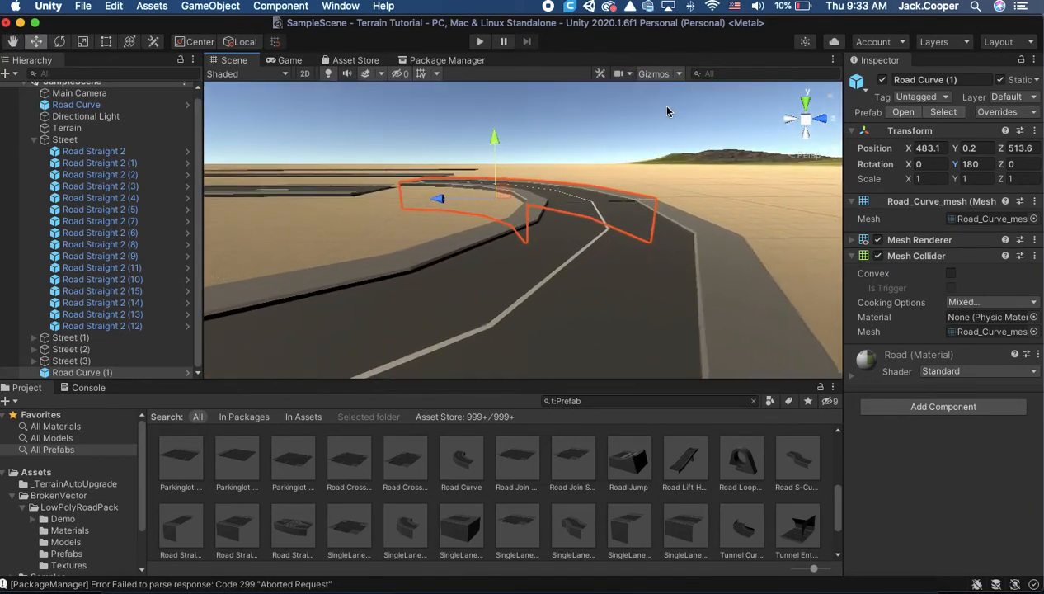
right_click_drag(647, 263, 649, 399)
scroll(629, 309, "up", 3)
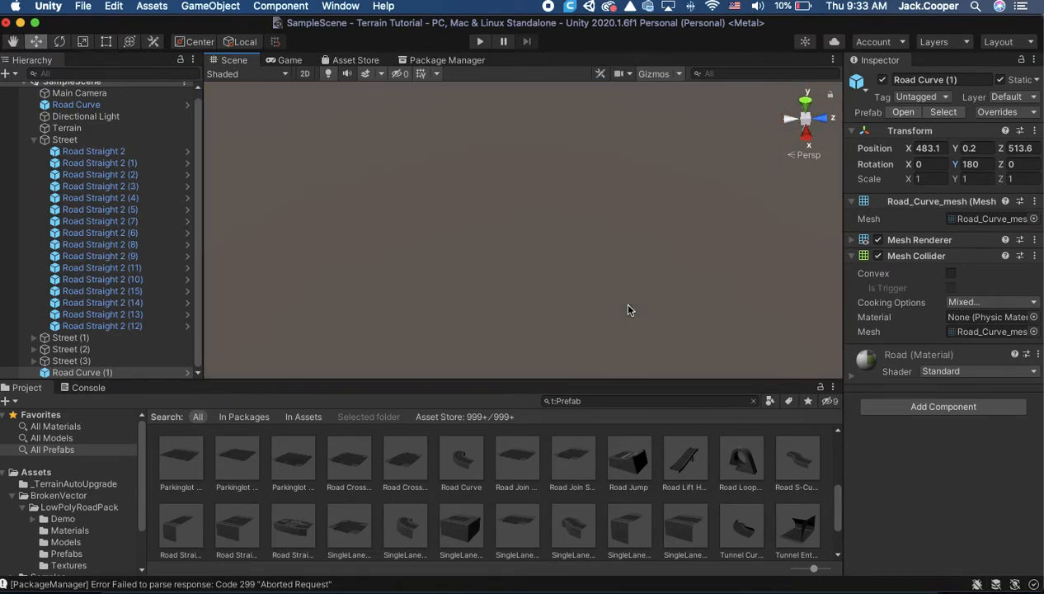
scroll(632, 299, "down", 8)
right_click_drag(634, 238, 627, 128)
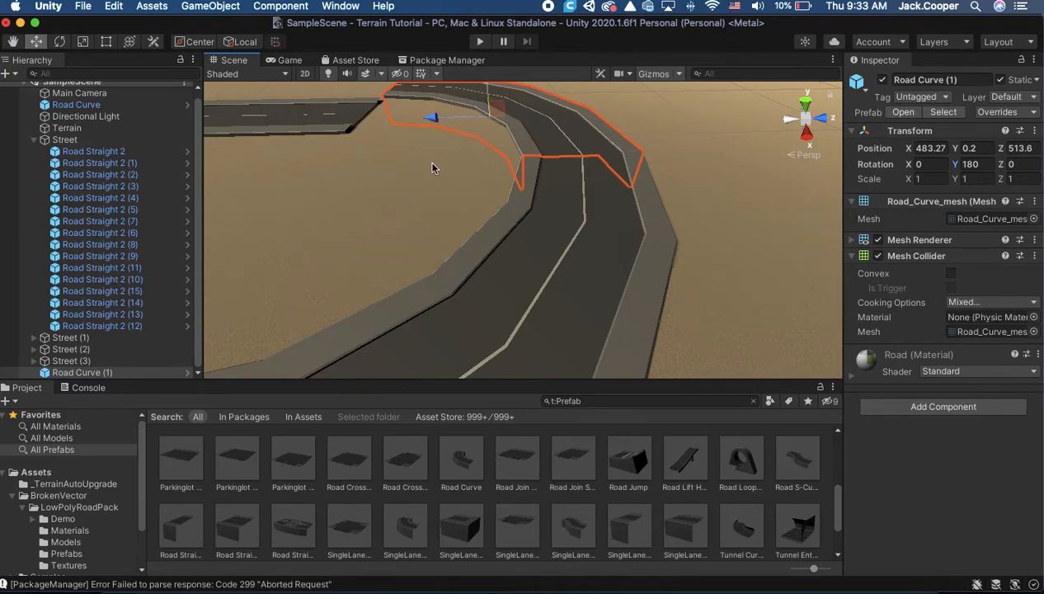
left_click(502, 173)
scroll(494, 185, "down", 10)
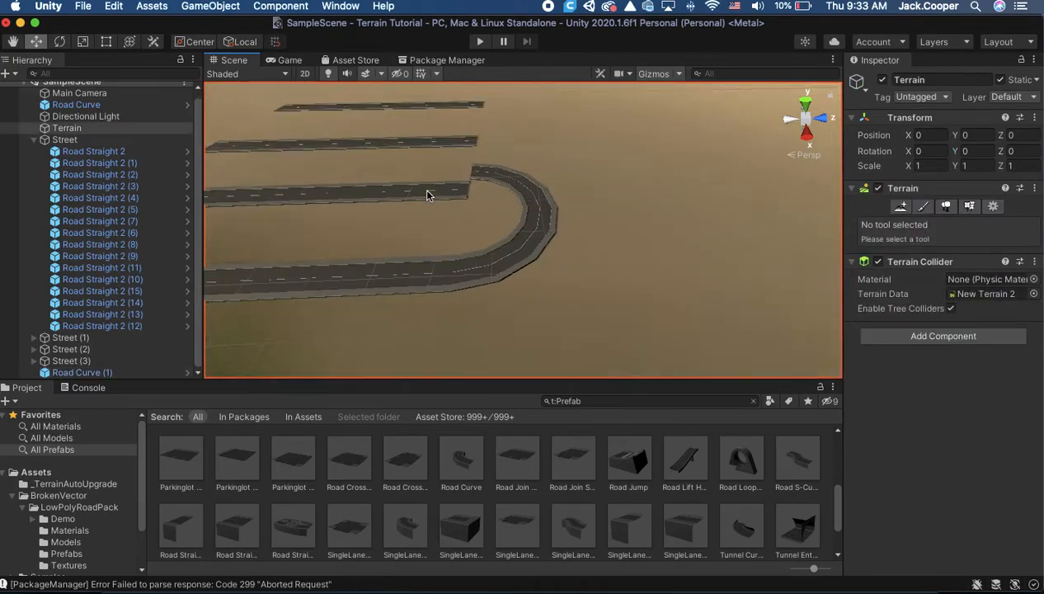
left_click(447, 206)
left_click_drag(441, 239, 446, 237)
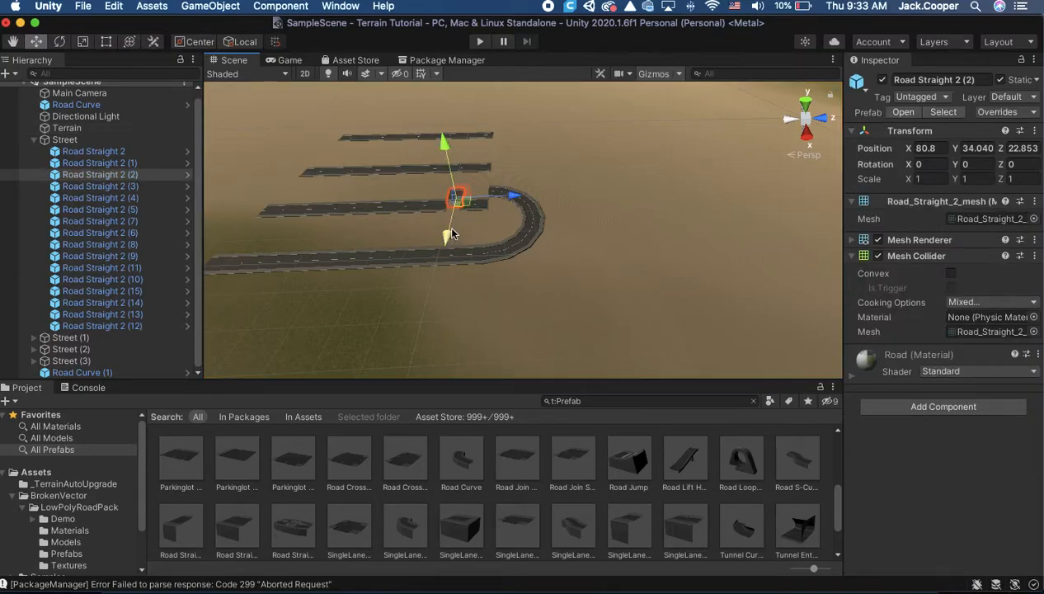
key("super+z")
Move the whole Street group along X until its end lines up with the free end of the U-shaped curve.
left_click(34, 139)
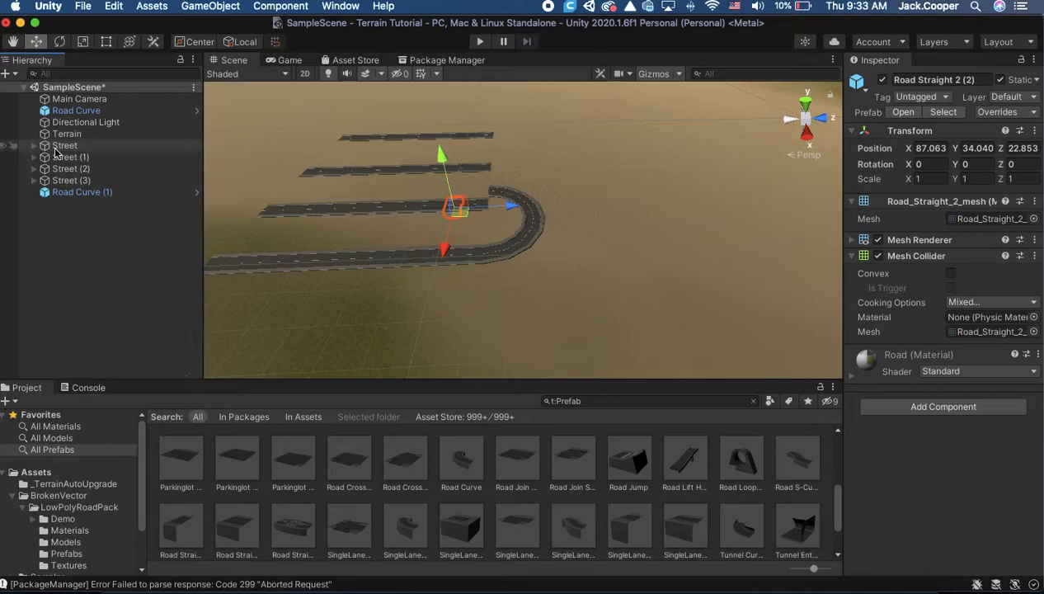
left_click(60, 146)
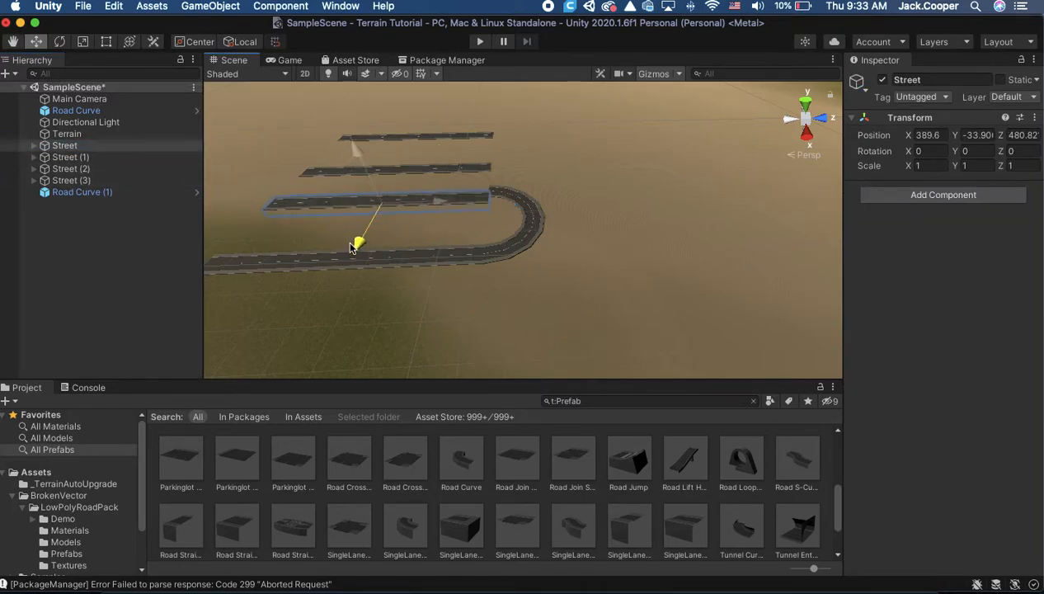
left_click(624, 246)
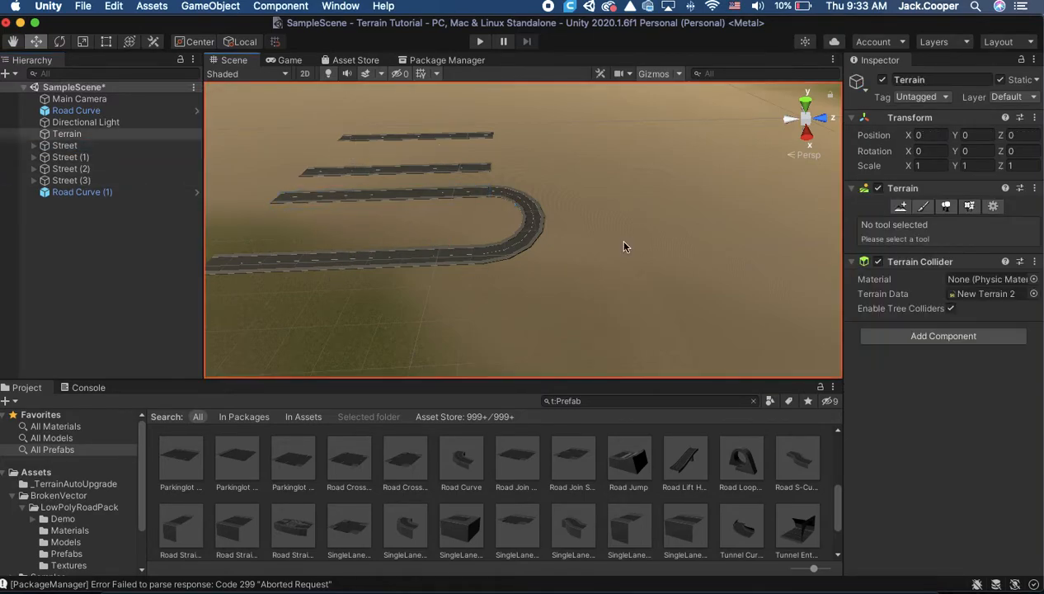
scroll(379, 261, "down", 3)
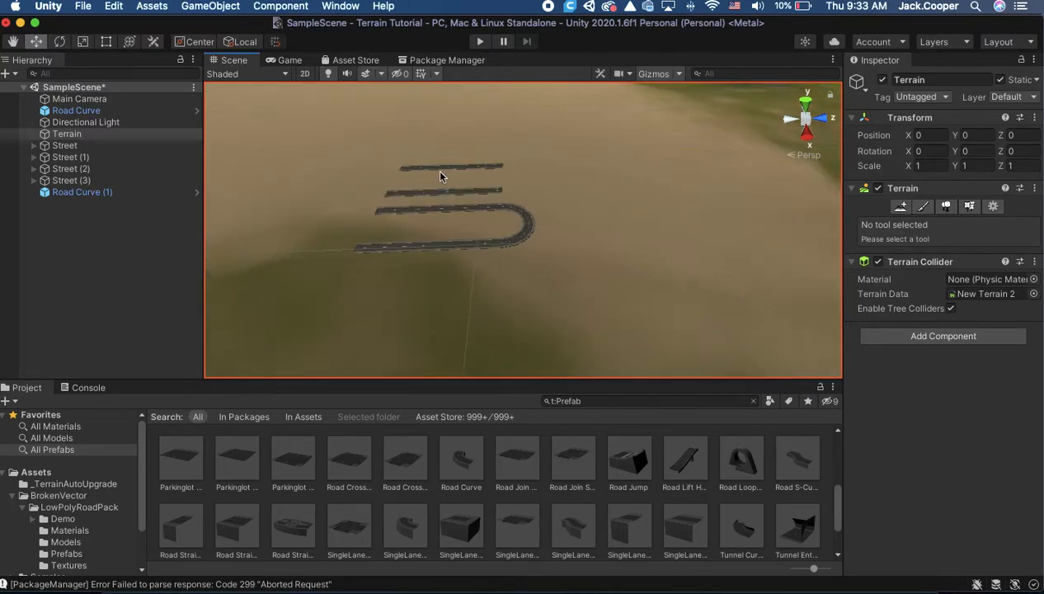
scroll(435, 183, "down", 5)
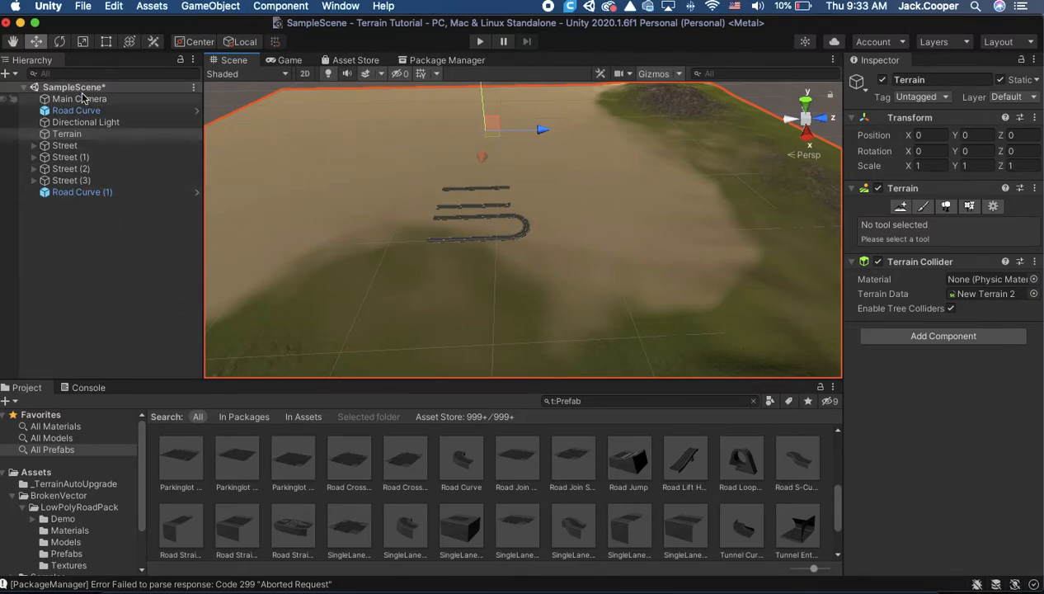
left_click(71, 299)
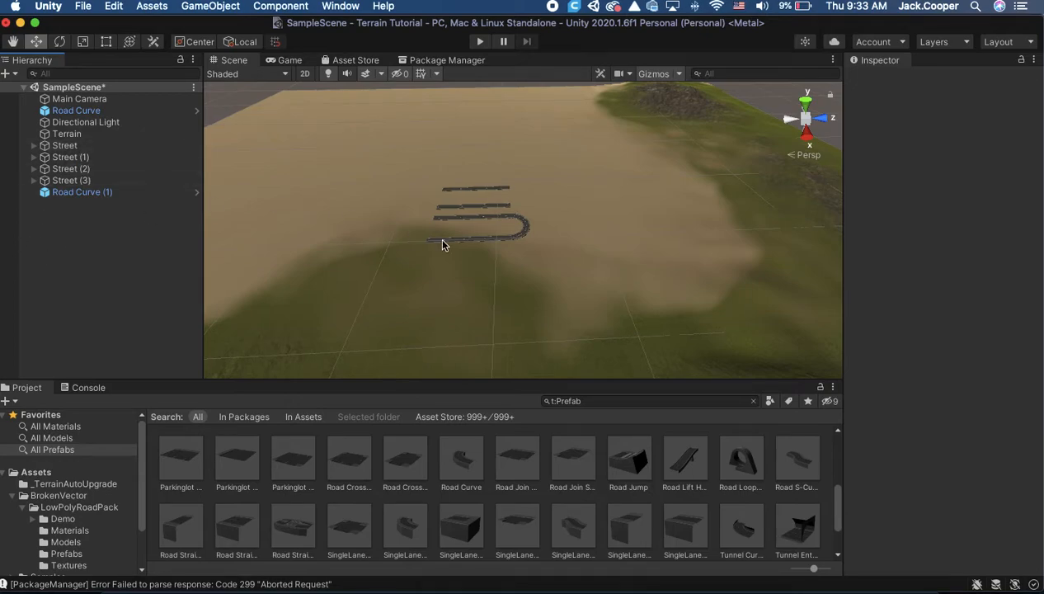
scroll(445, 265, "down", 3)
scroll(445, 272, "down", 3)
scroll(459, 276, "up", 5)
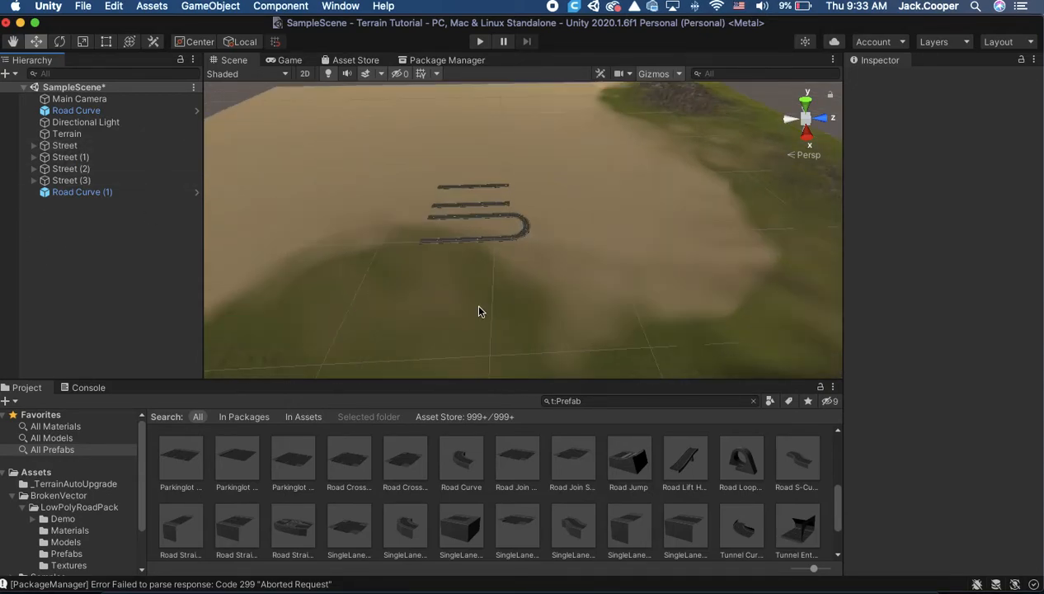
scroll(526, 333, "up", 4)
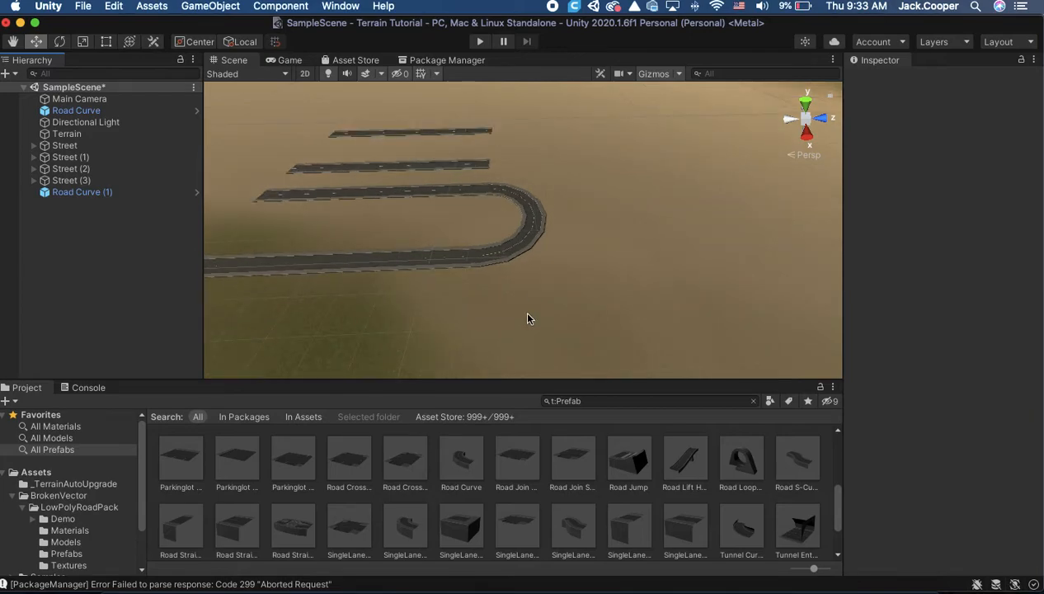